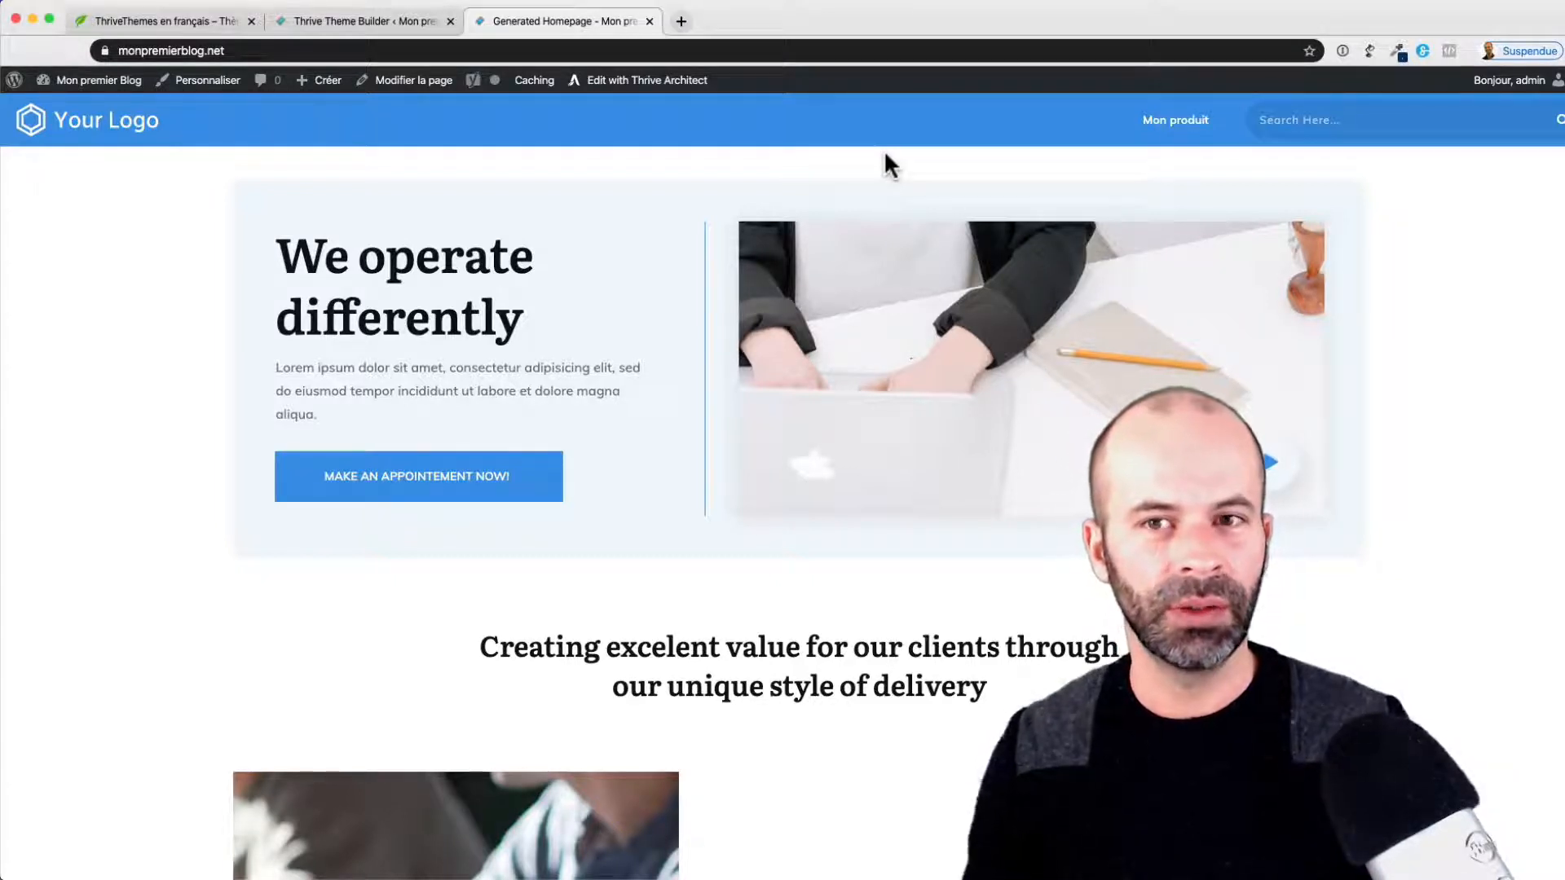
In the theme builder's branding settings, try the orange Pallete 01 and switch the theme colors to the pink Pallete 02
click(350, 21)
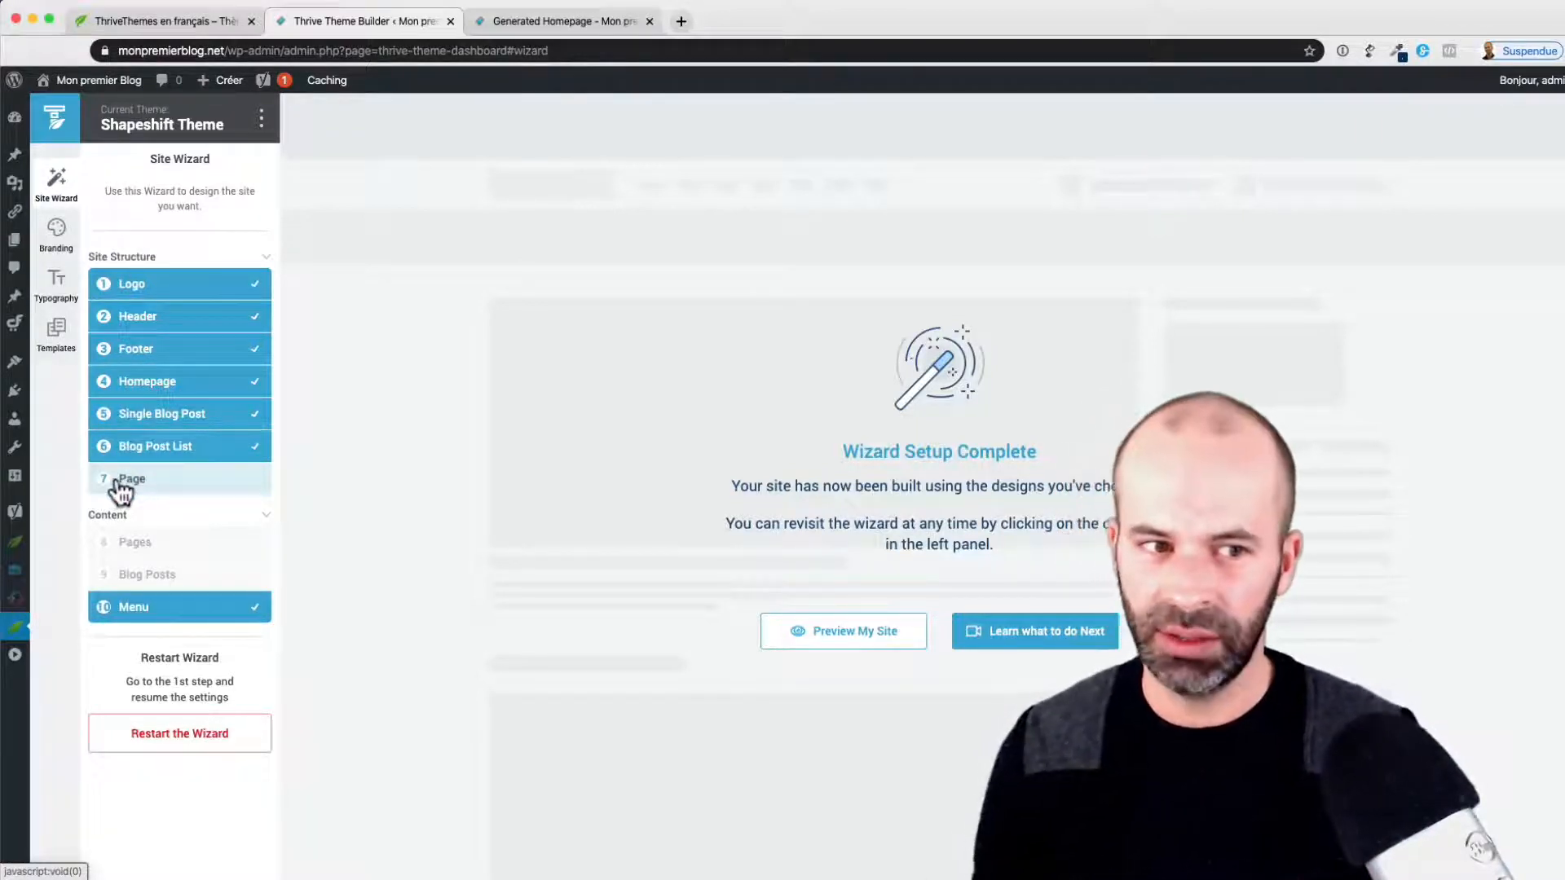
click(57, 232)
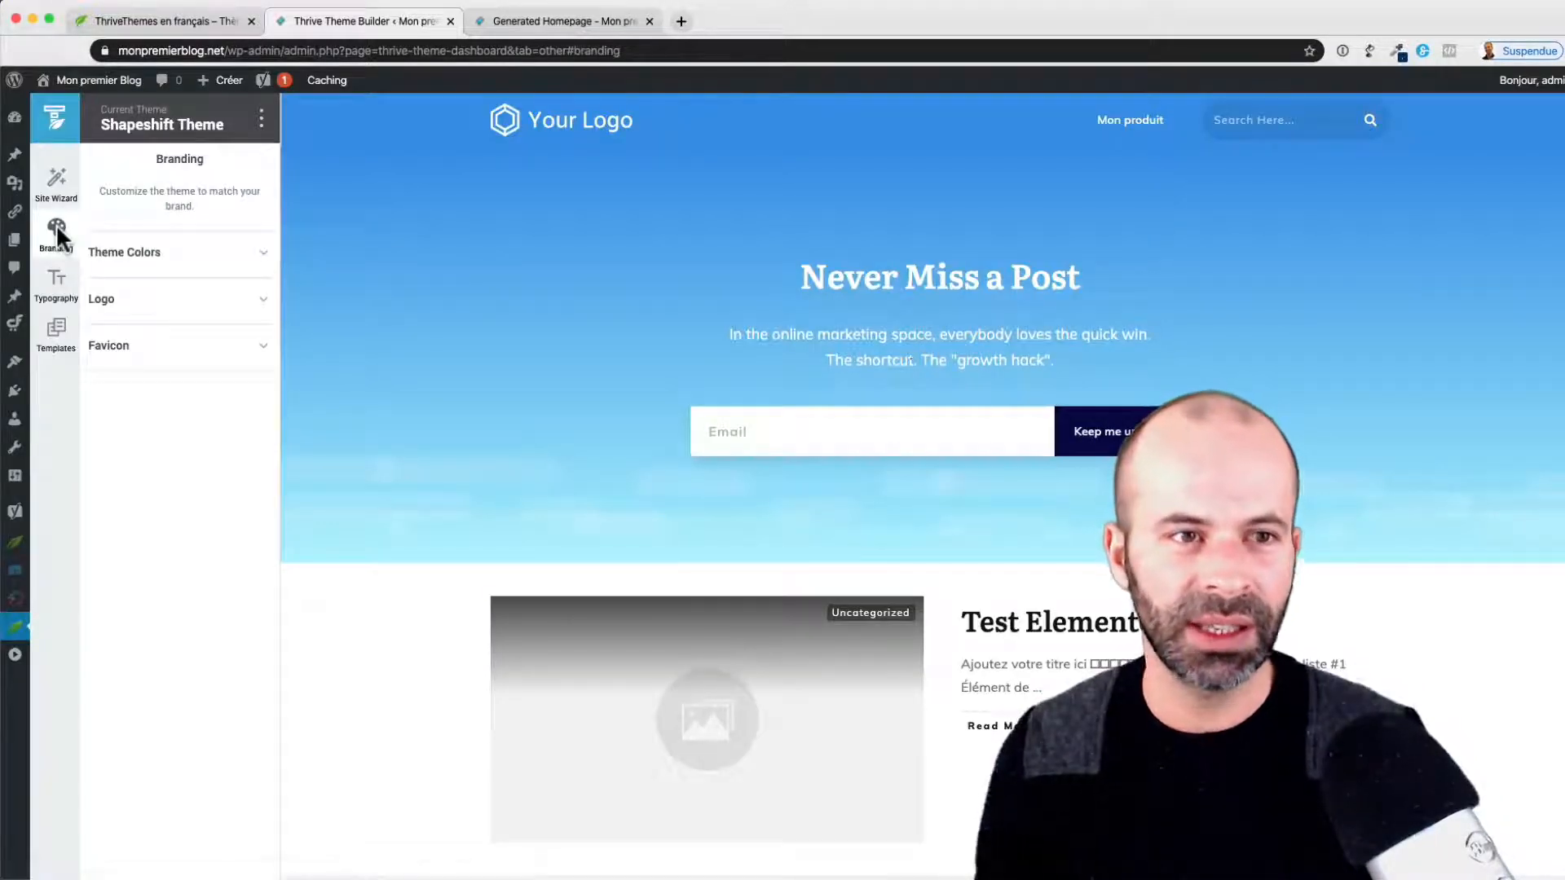
click(262, 263)
click(202, 295)
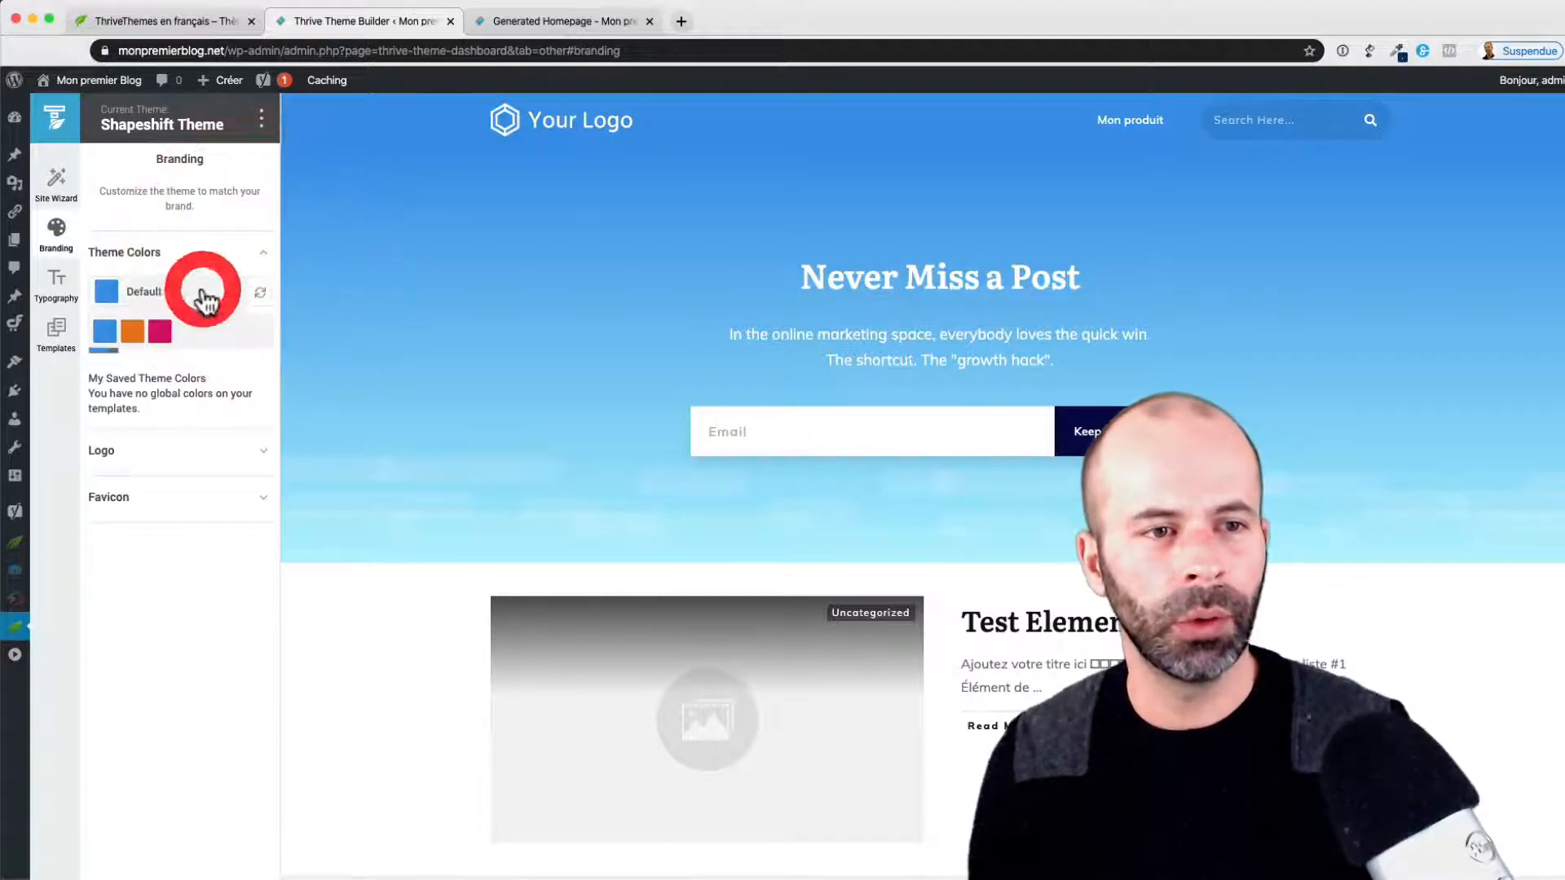
click(133, 332)
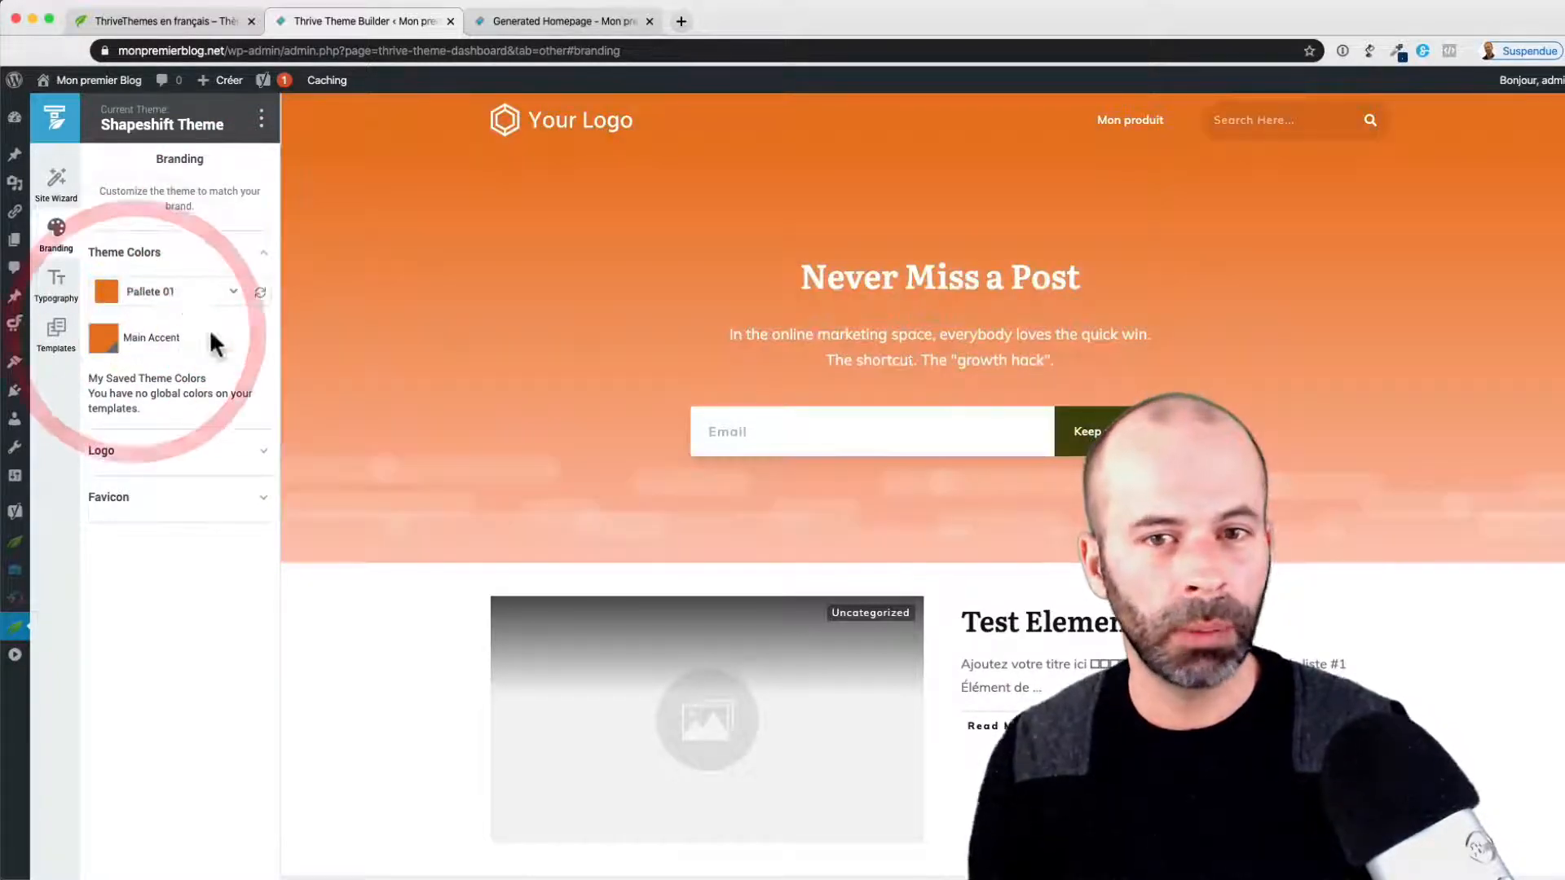
click(234, 293)
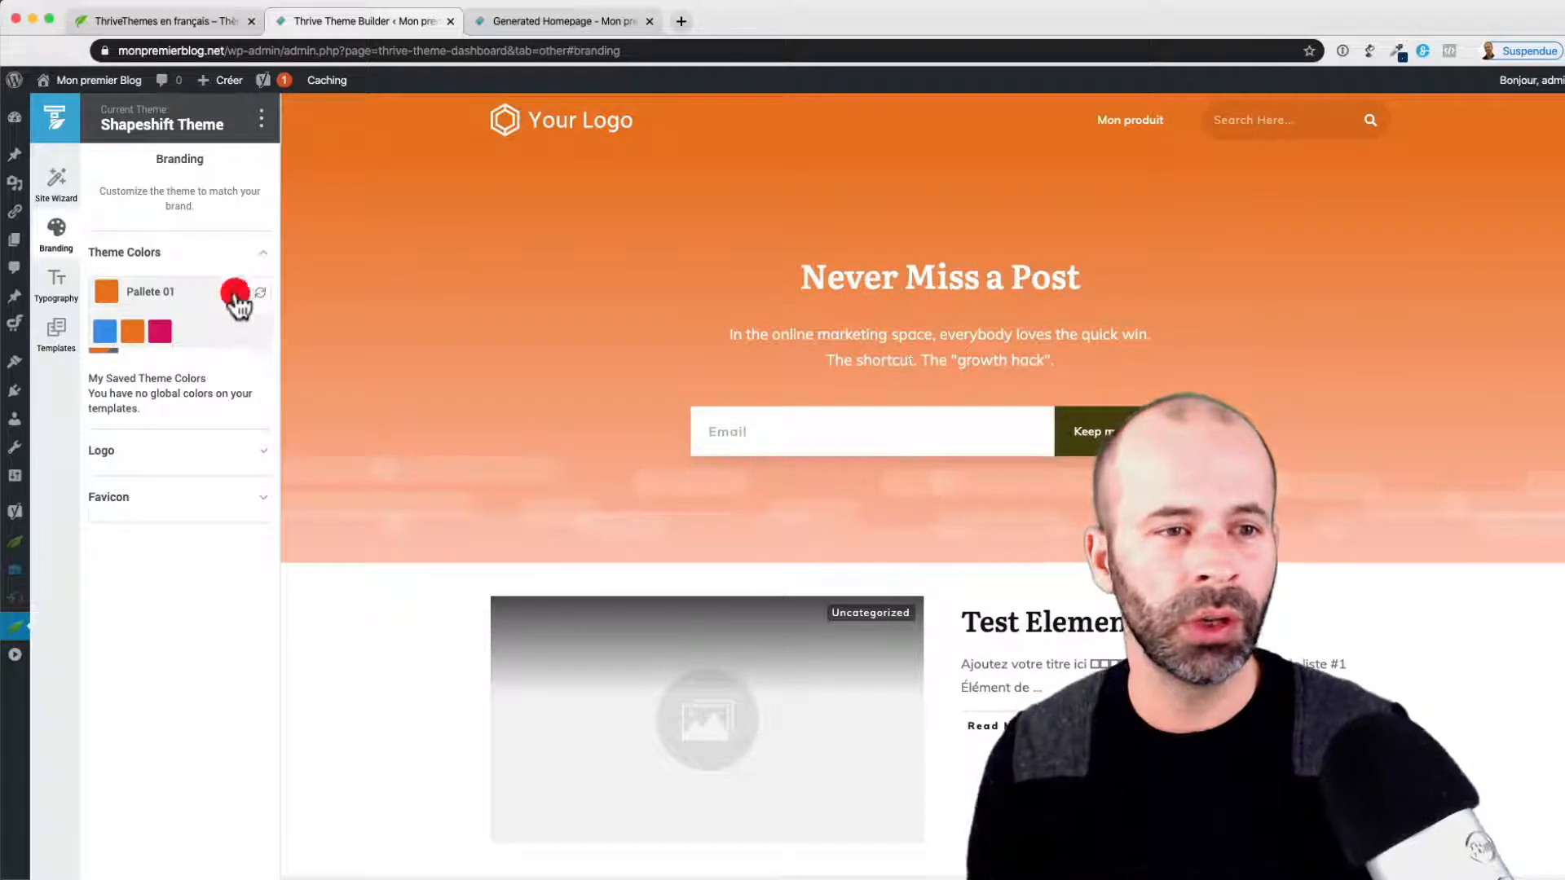
click(159, 332)
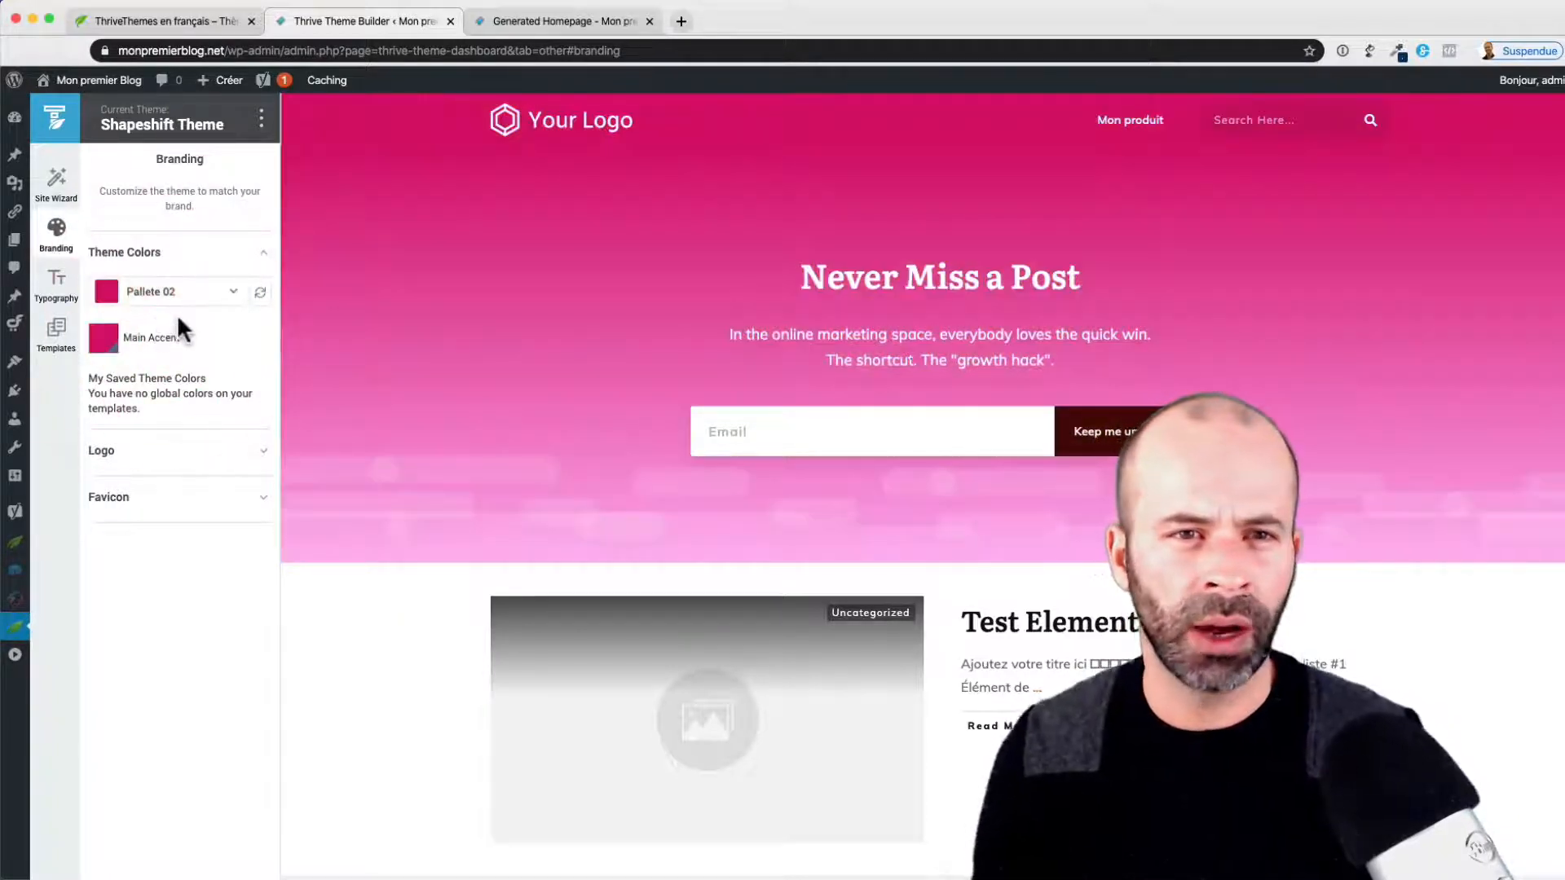
Change the Main Accent color of Pallete 02 to dark green #0b8a00 and apply it
click(108, 339)
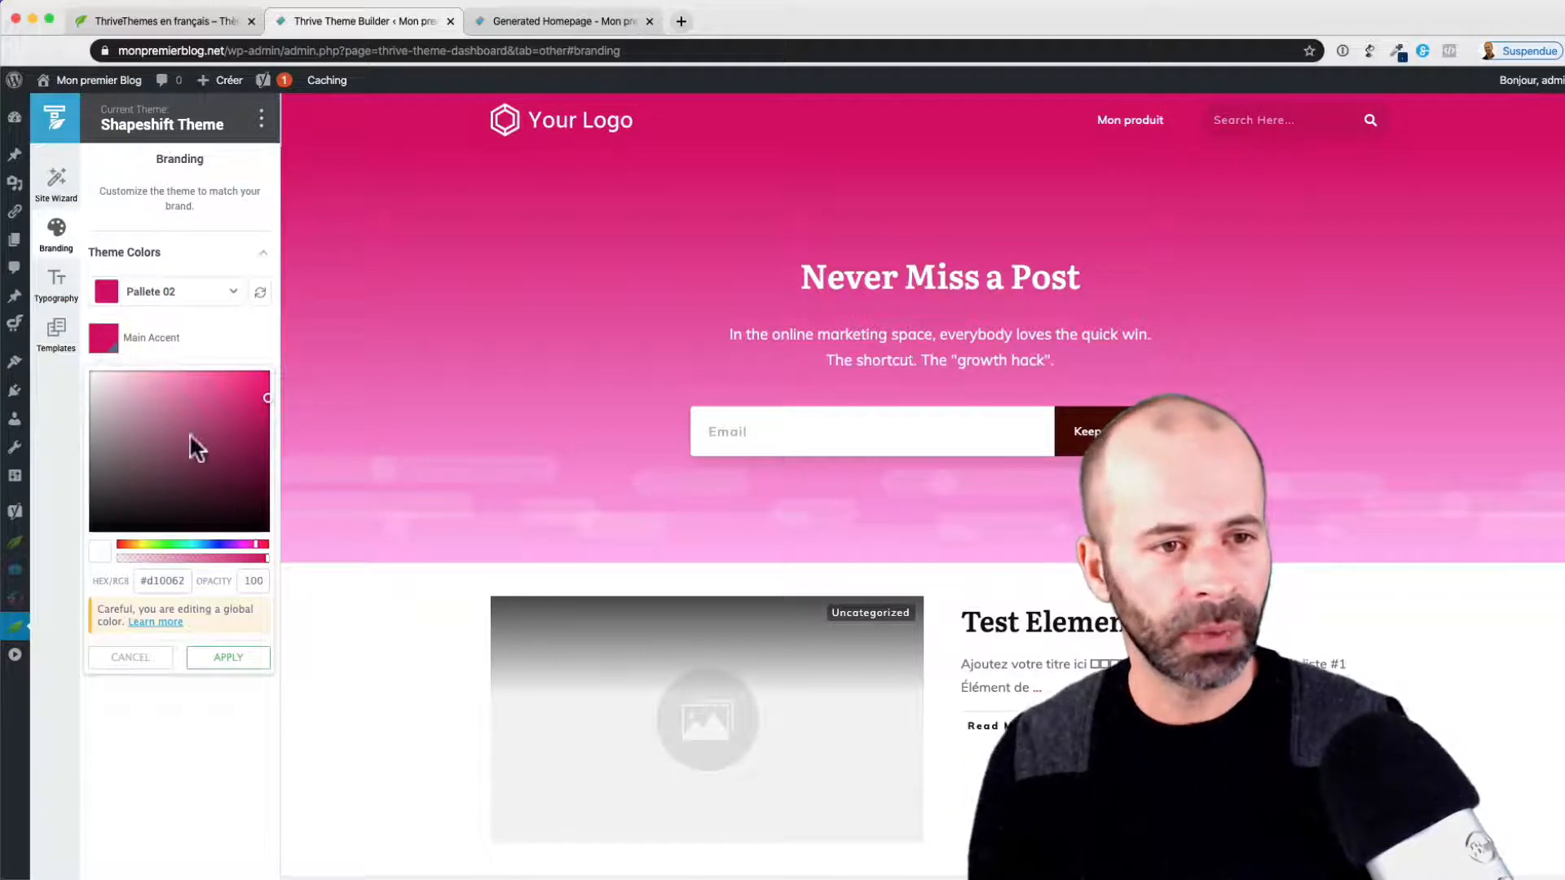
click(181, 543)
drag(184, 546, 166, 545)
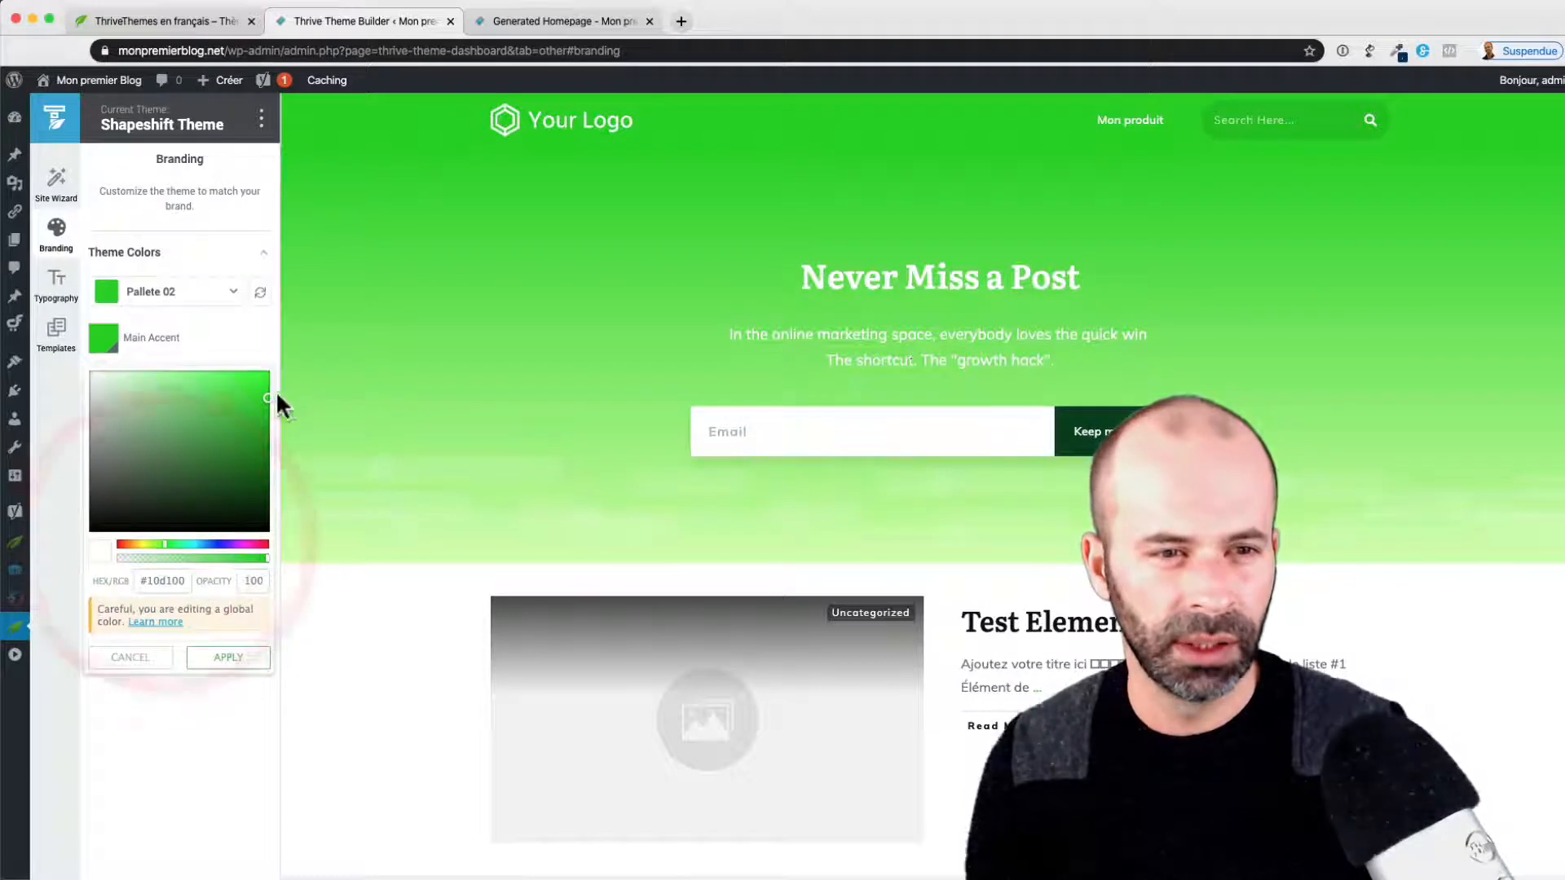
drag(269, 399, 274, 443)
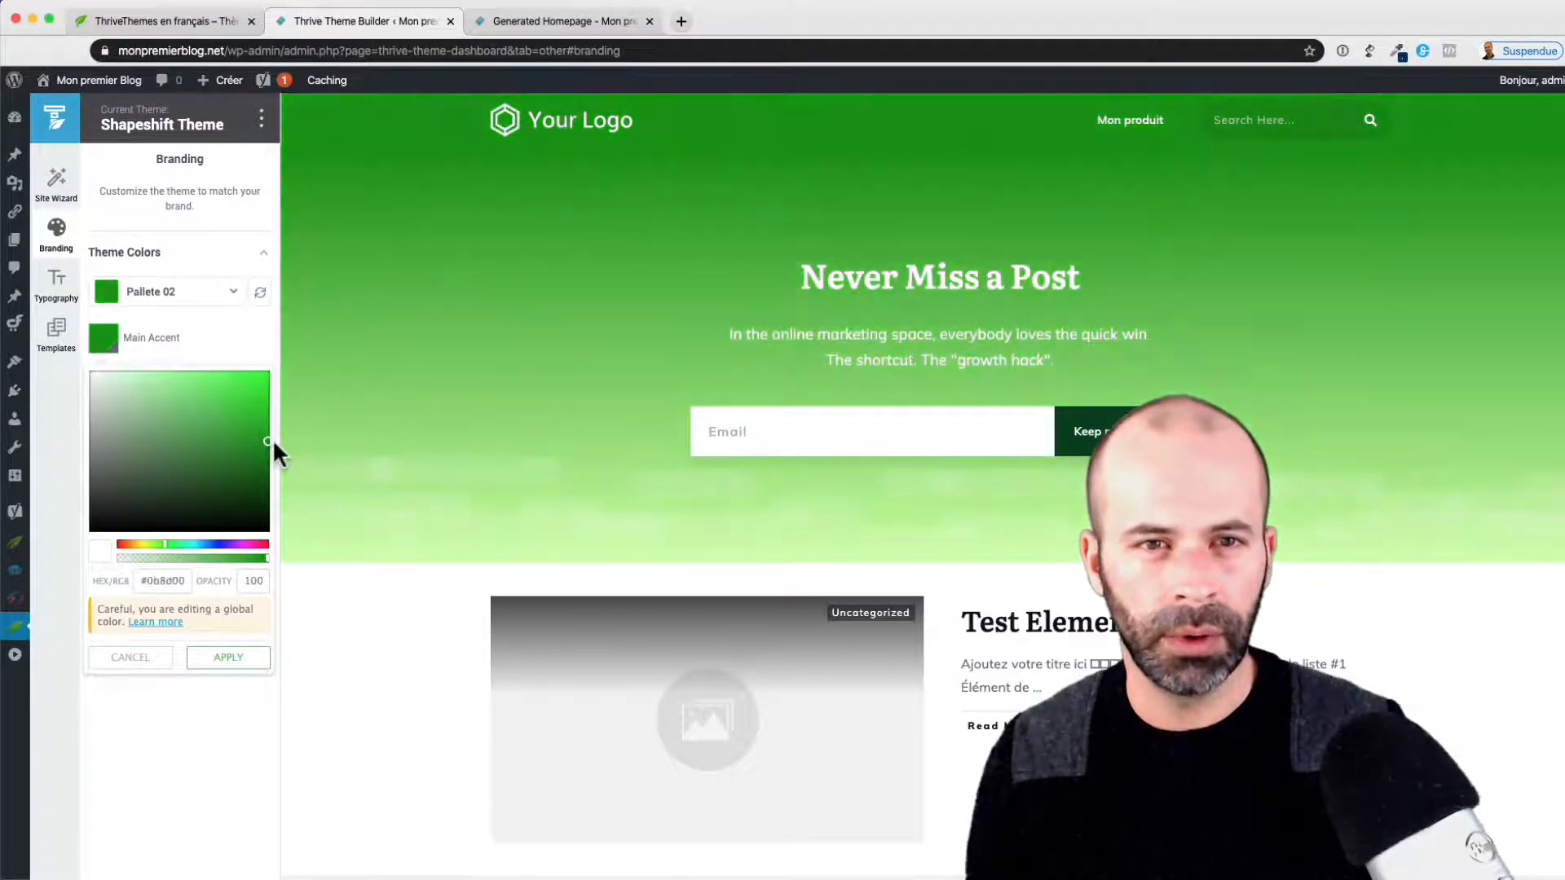
click(276, 443)
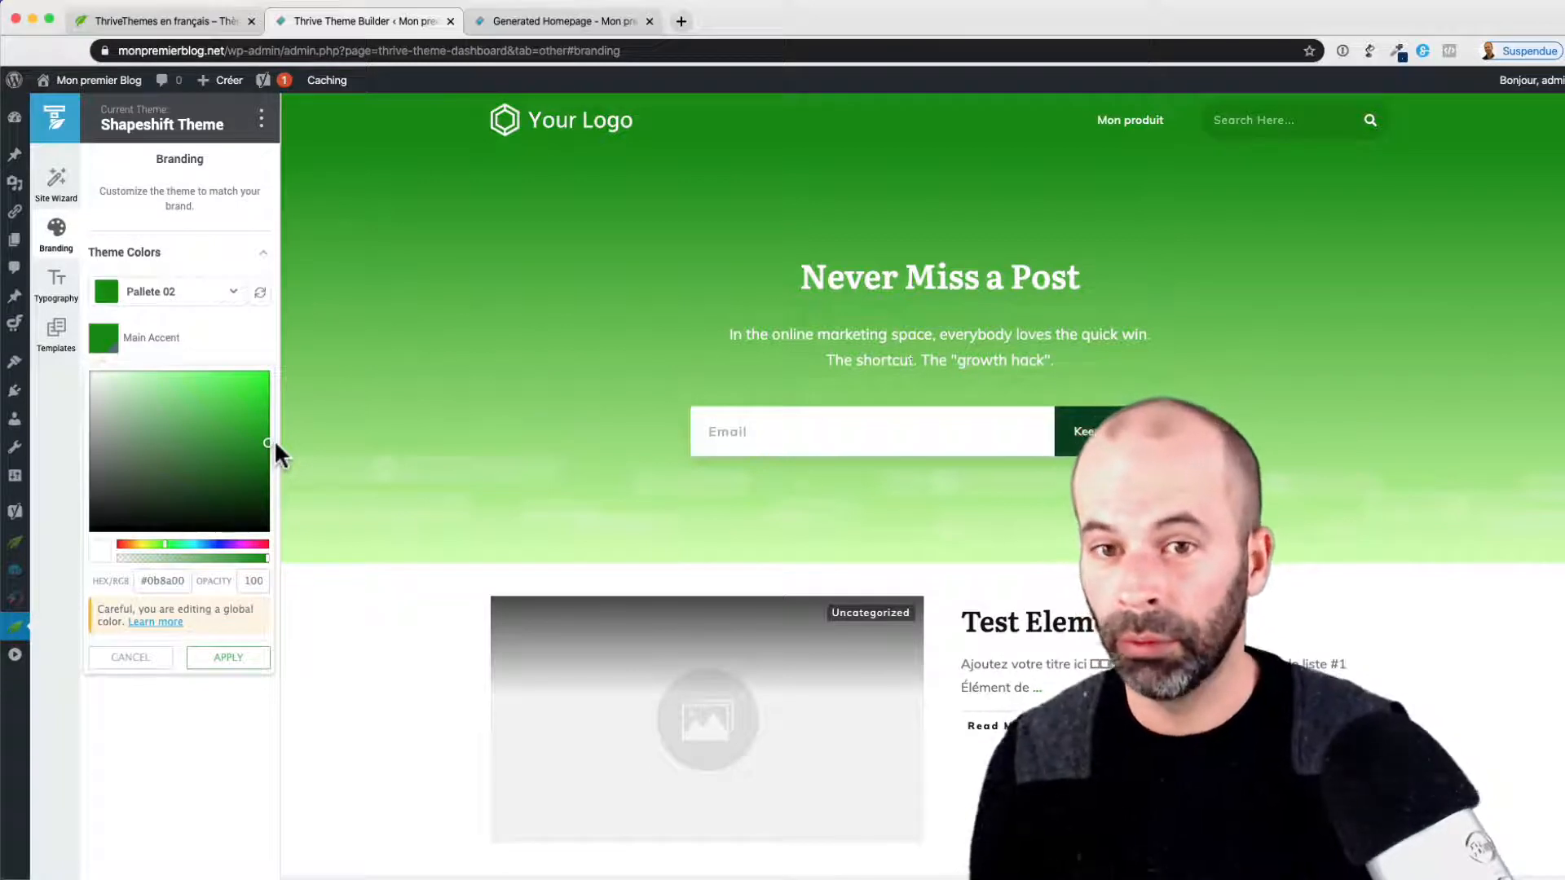
click(229, 657)
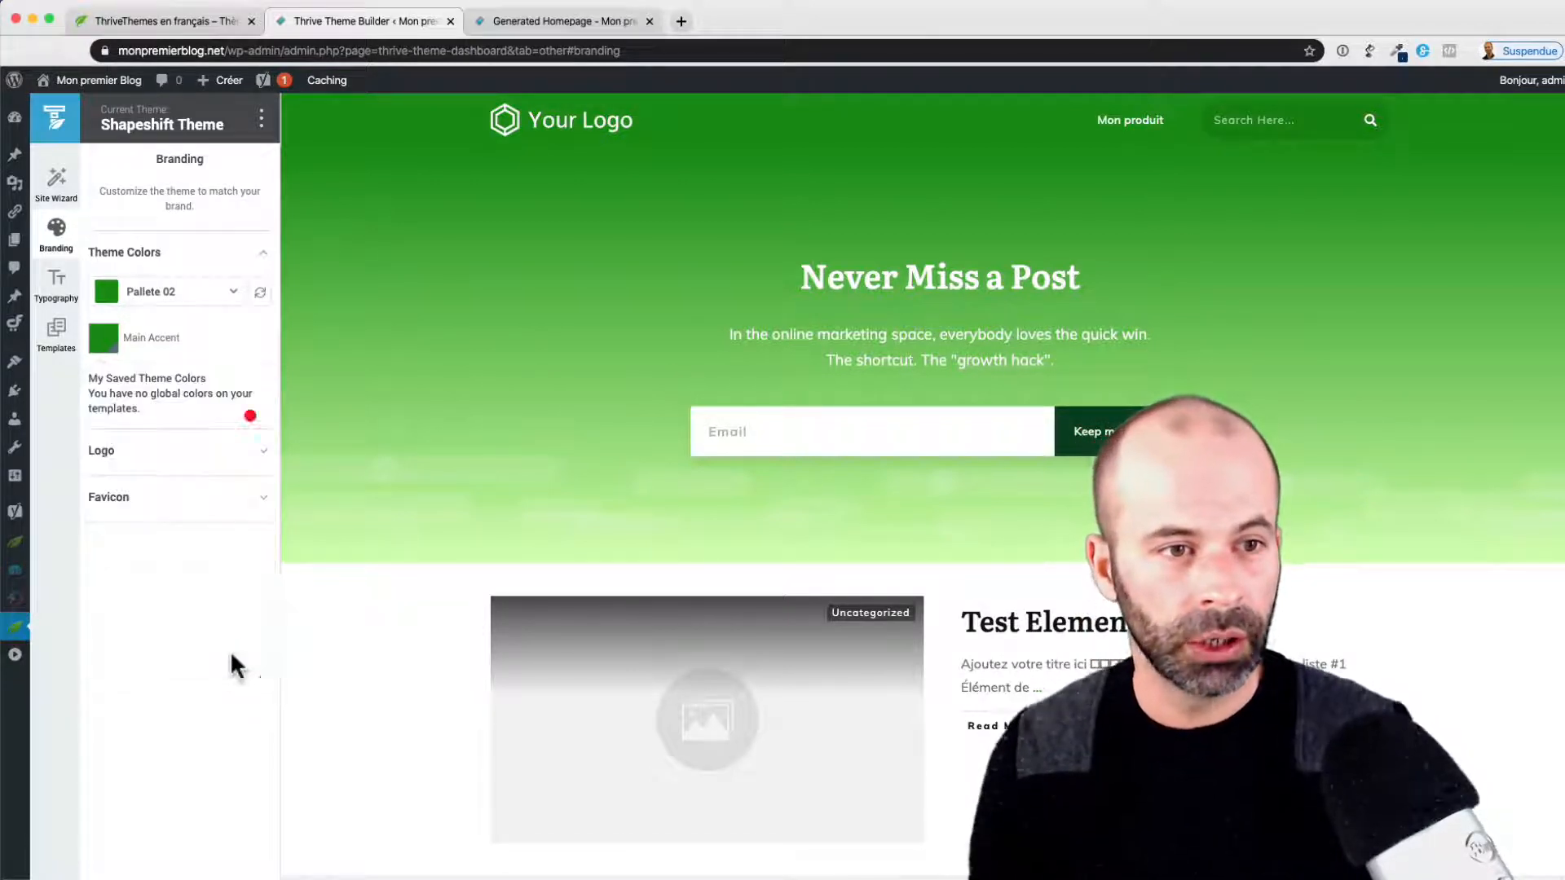
click(231, 654)
Review the dark and light logo versions, the logo link URL and the favicon setting in the branding options
click(233, 460)
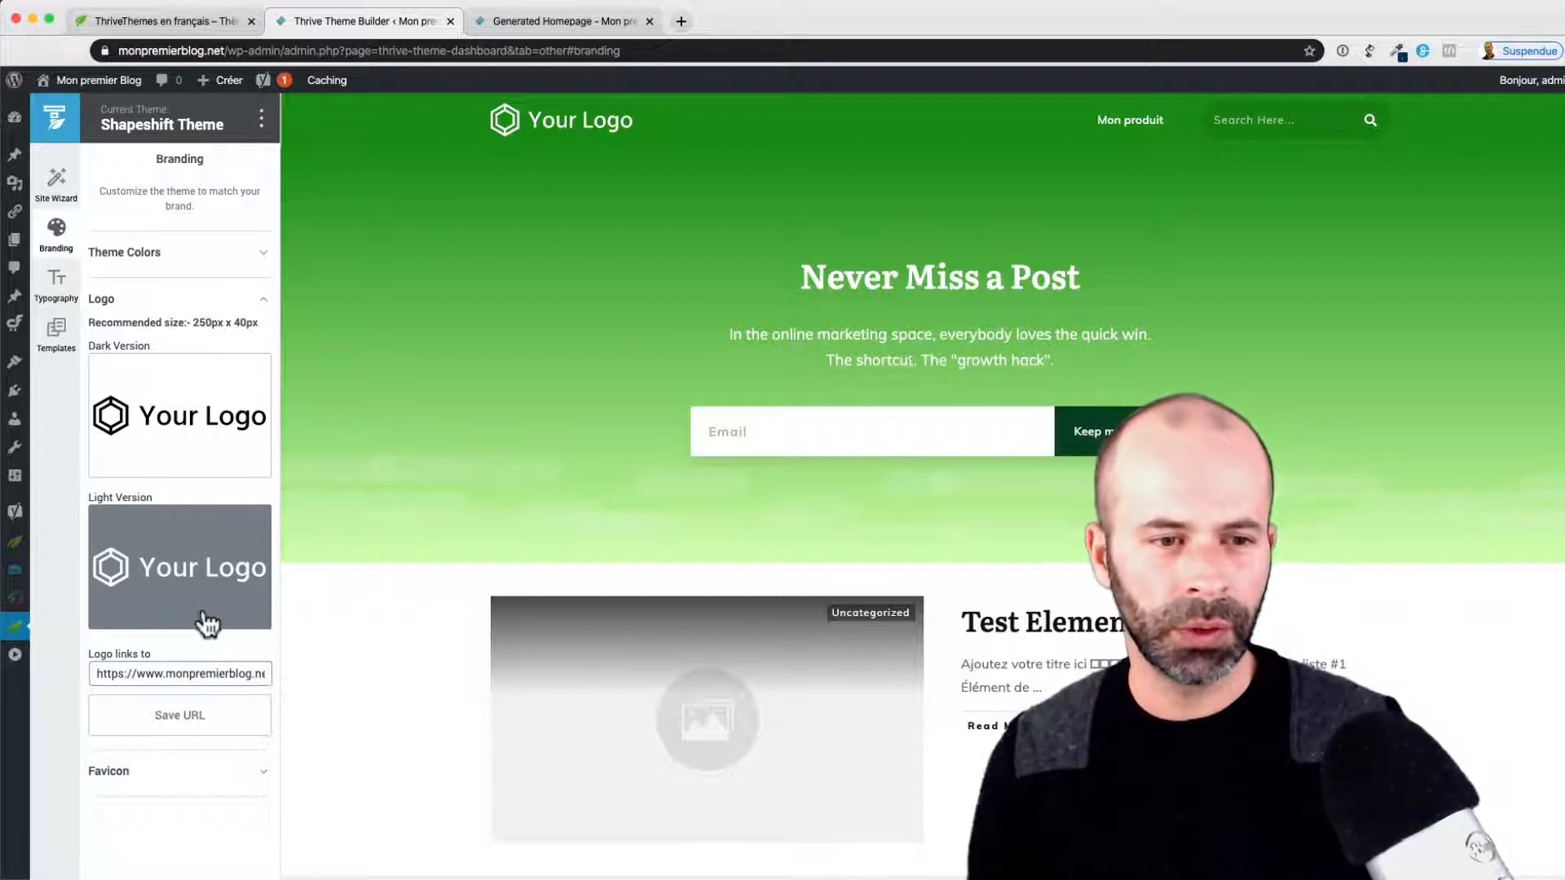
drag(125, 674, 215, 667)
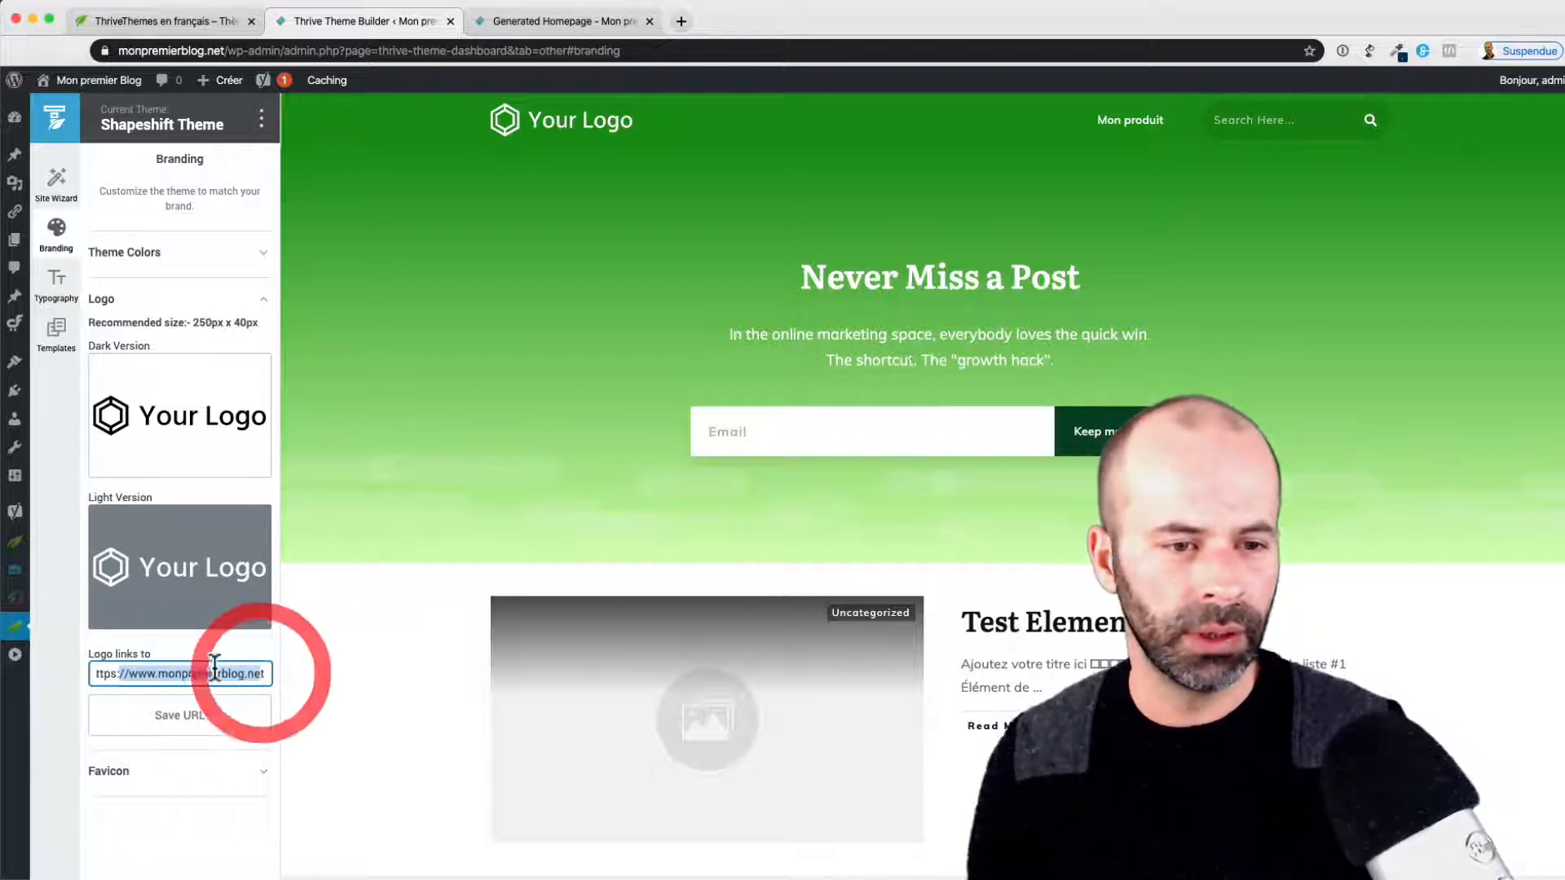
click(195, 639)
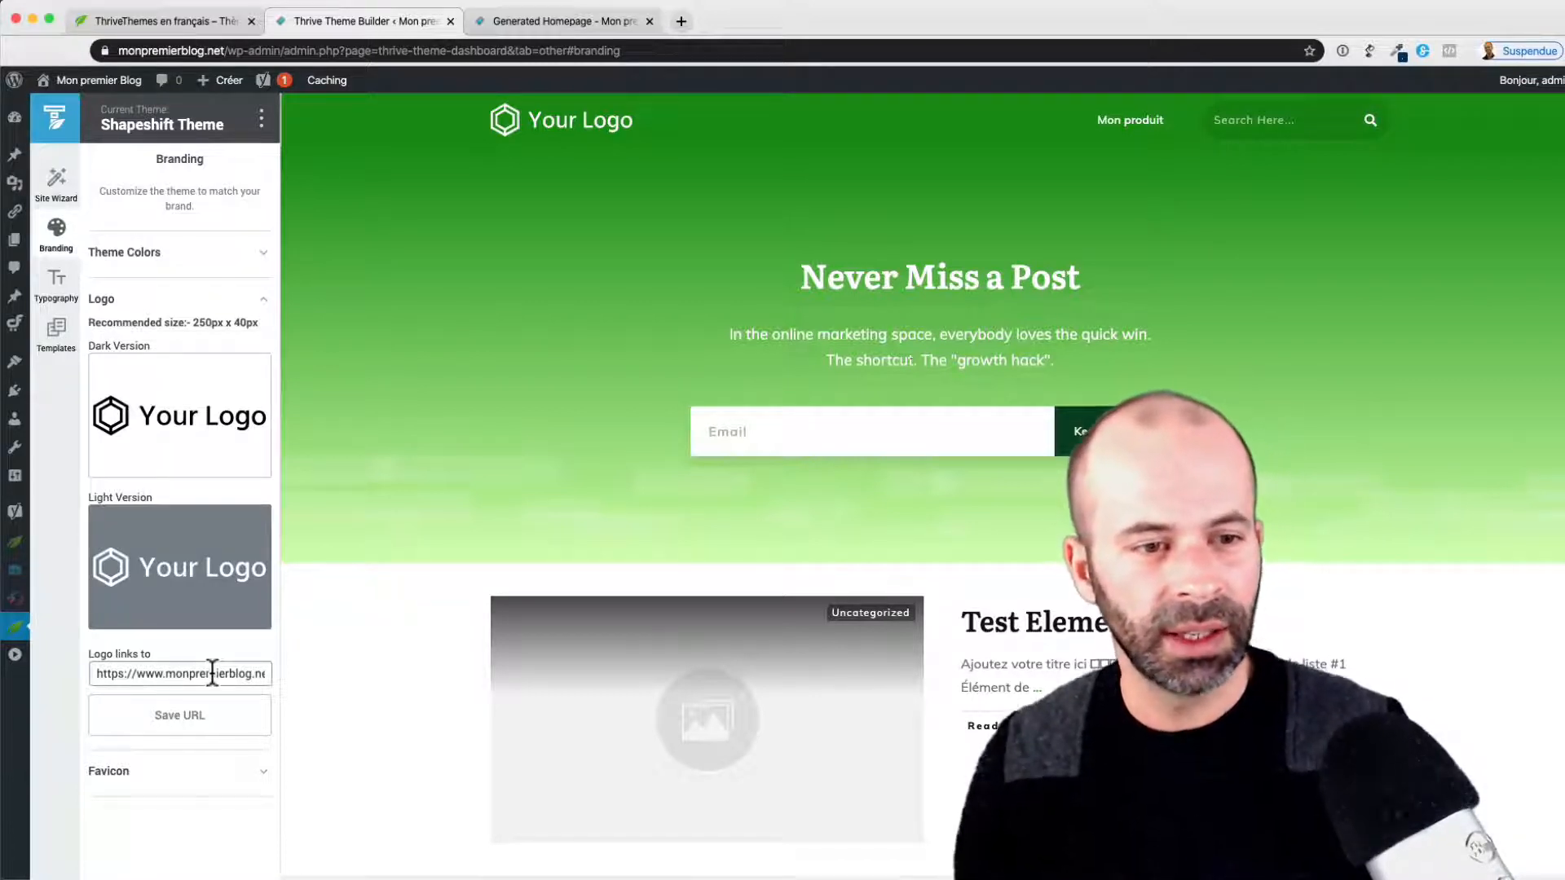
click(249, 774)
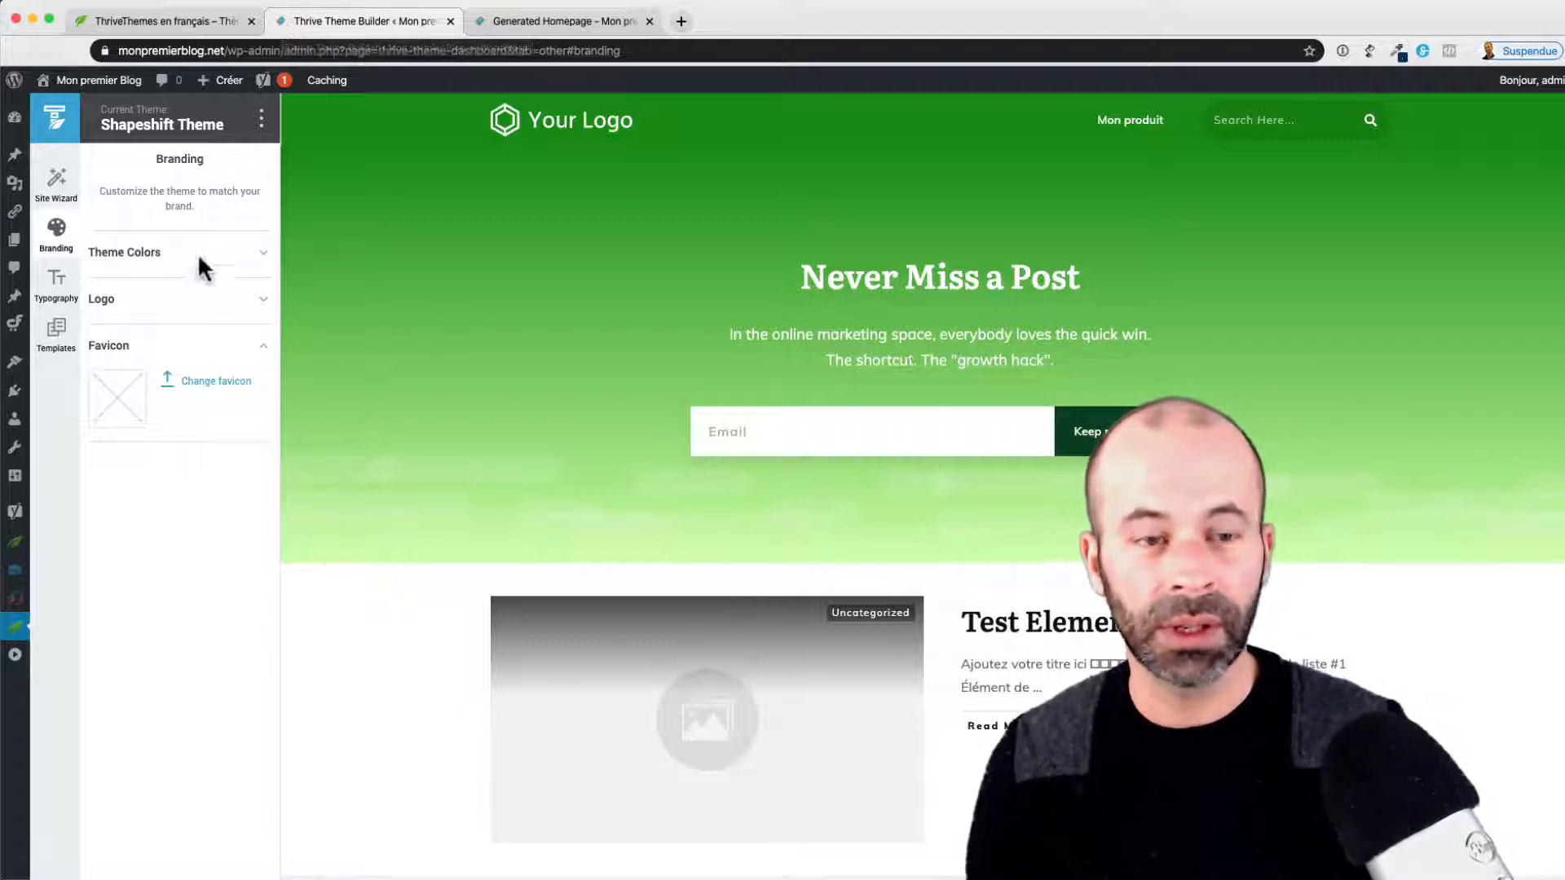
Examine the theme's Default Typography set with its full preview of headings, paragraphs, lists, hyperlink and blockquote
click(56, 284)
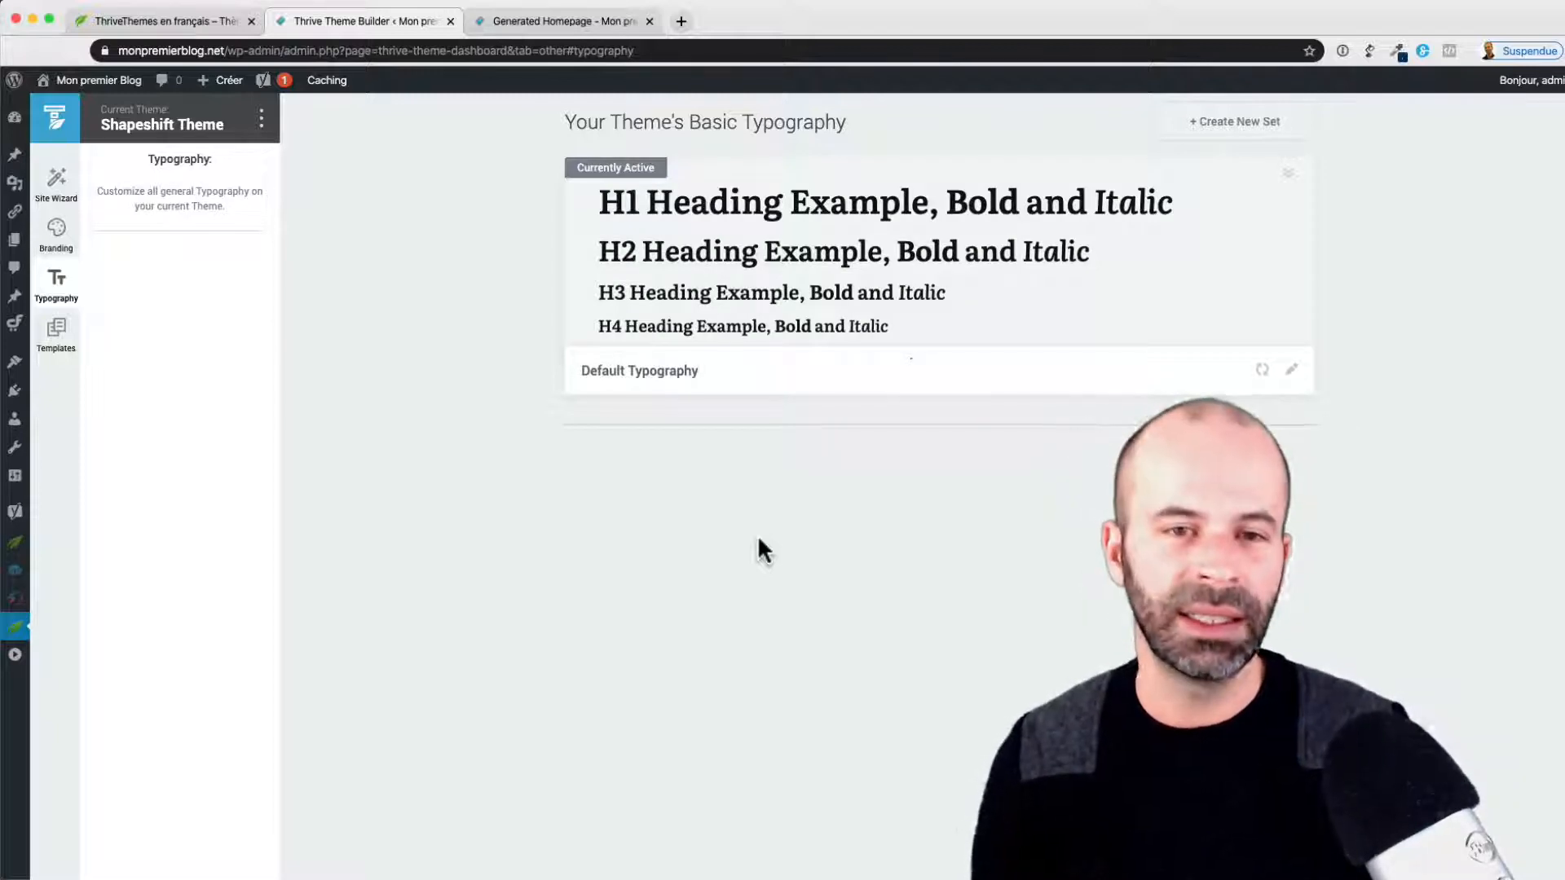
click(628, 369)
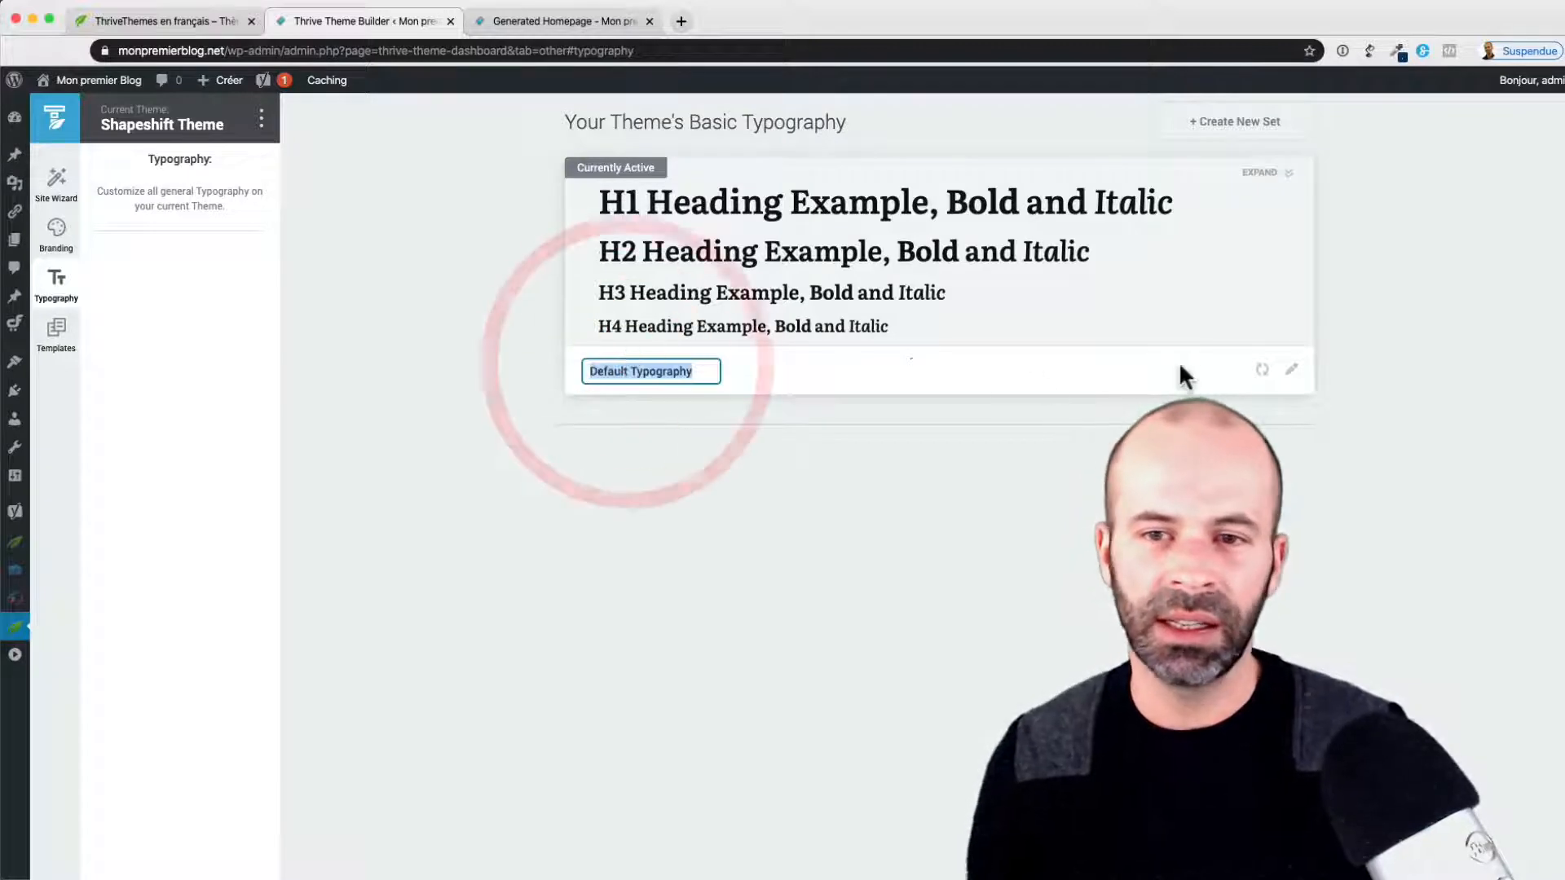
click(1201, 360)
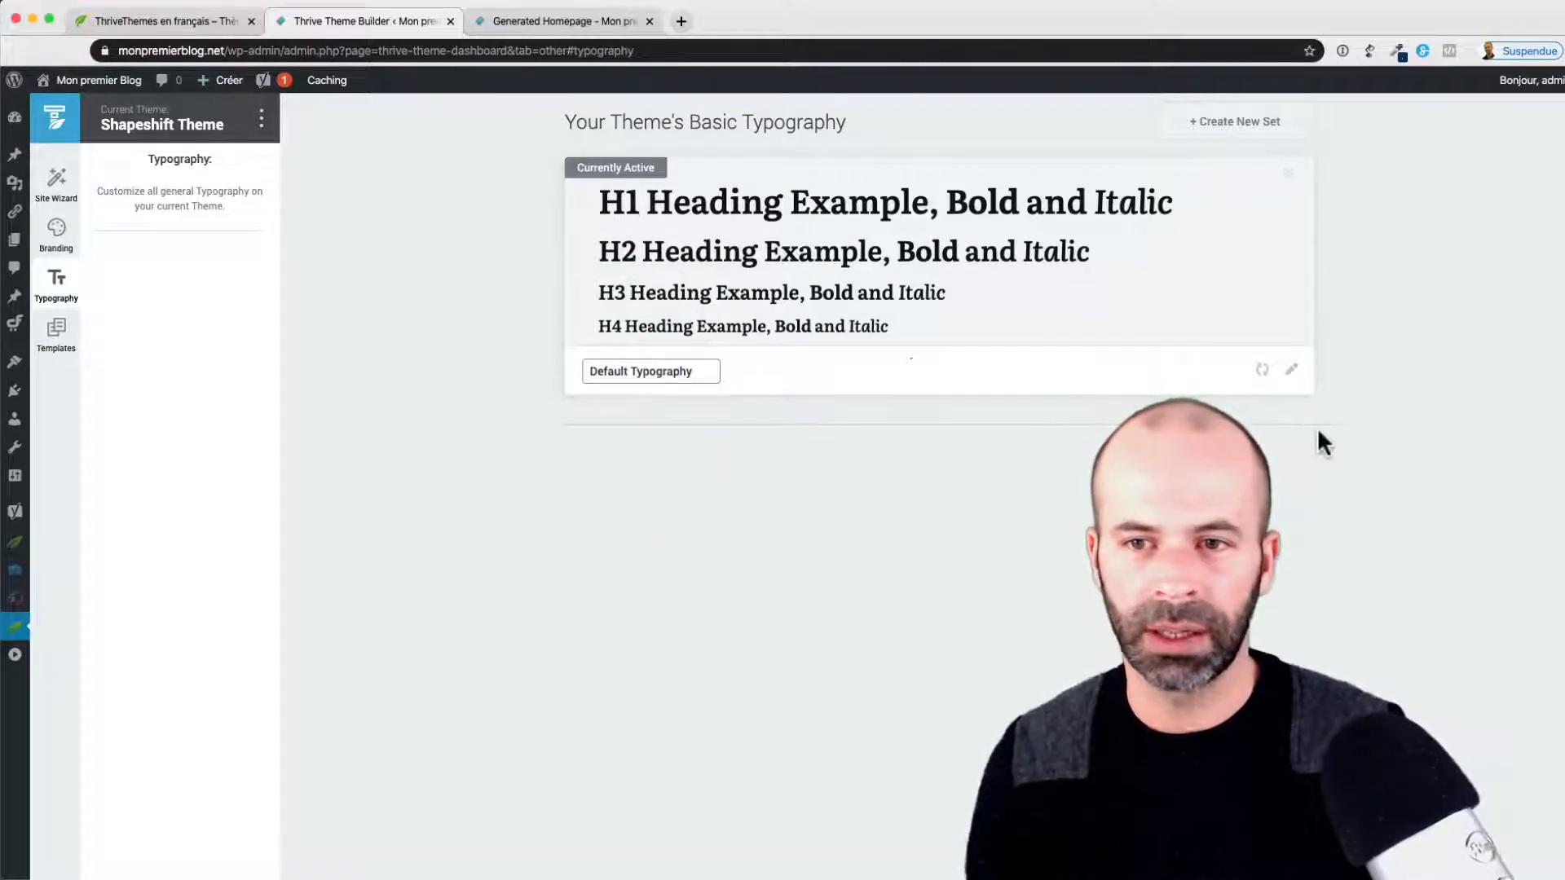
click(1262, 173)
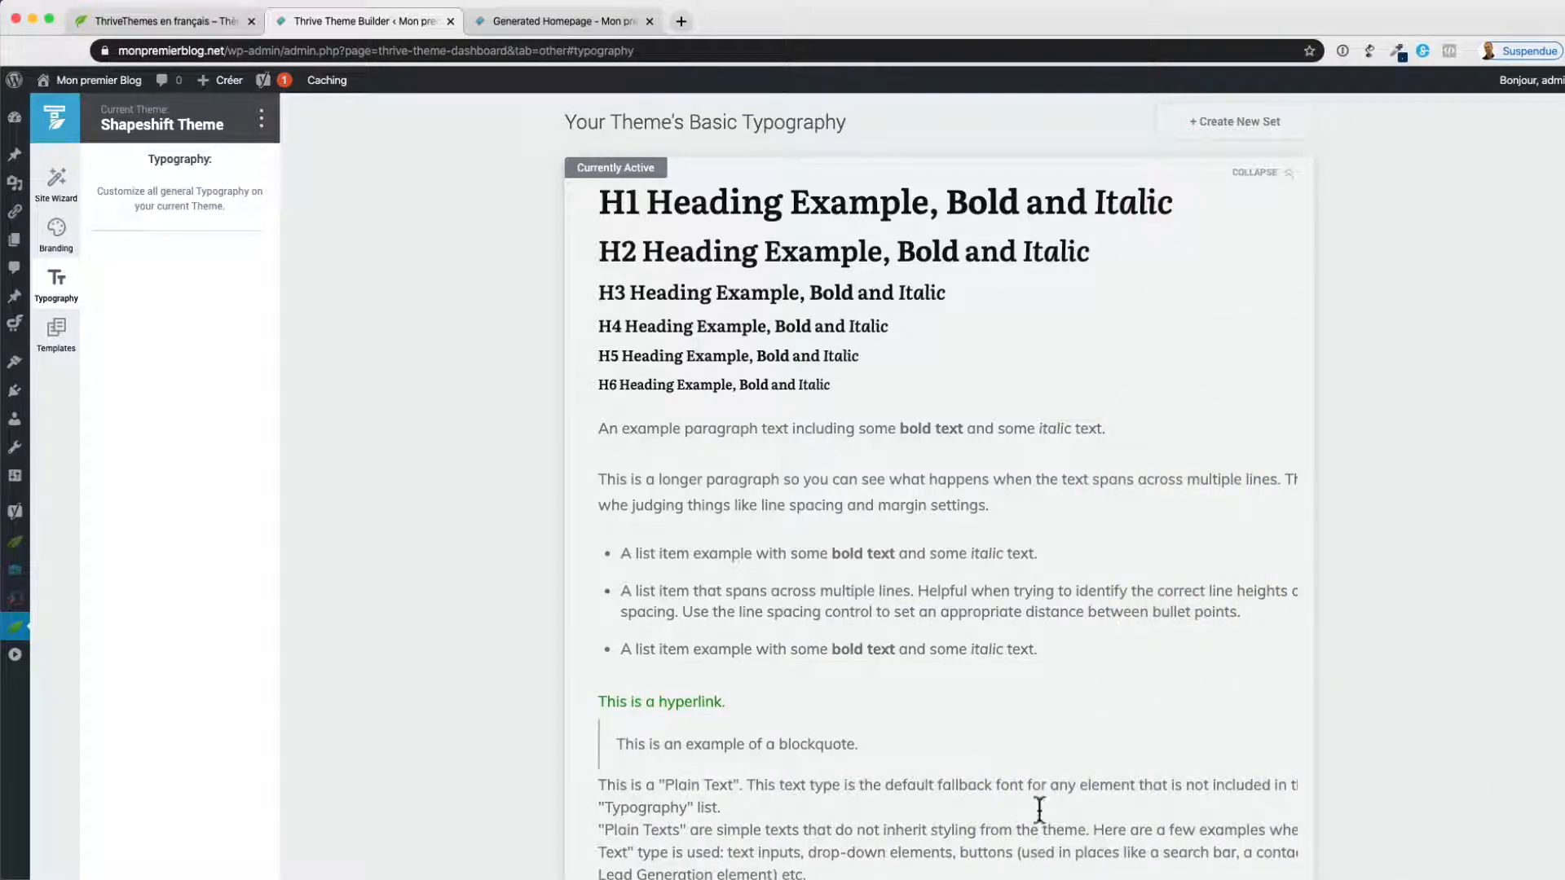
scroll(742, 430, down, 4)
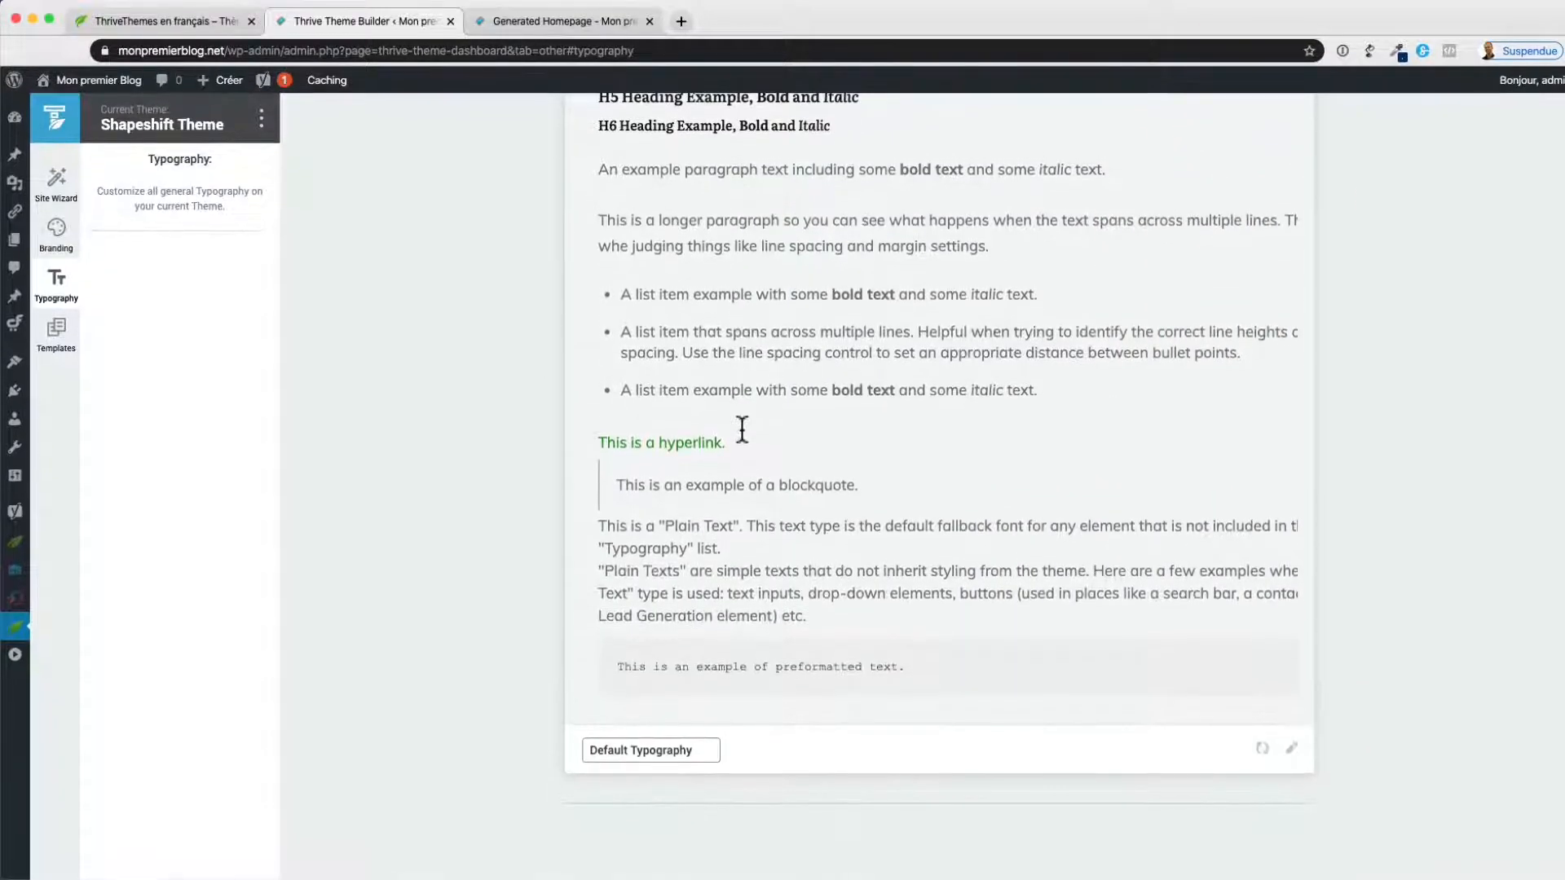
scroll(741, 426, up, 3)
scroll(740, 425, up, 1)
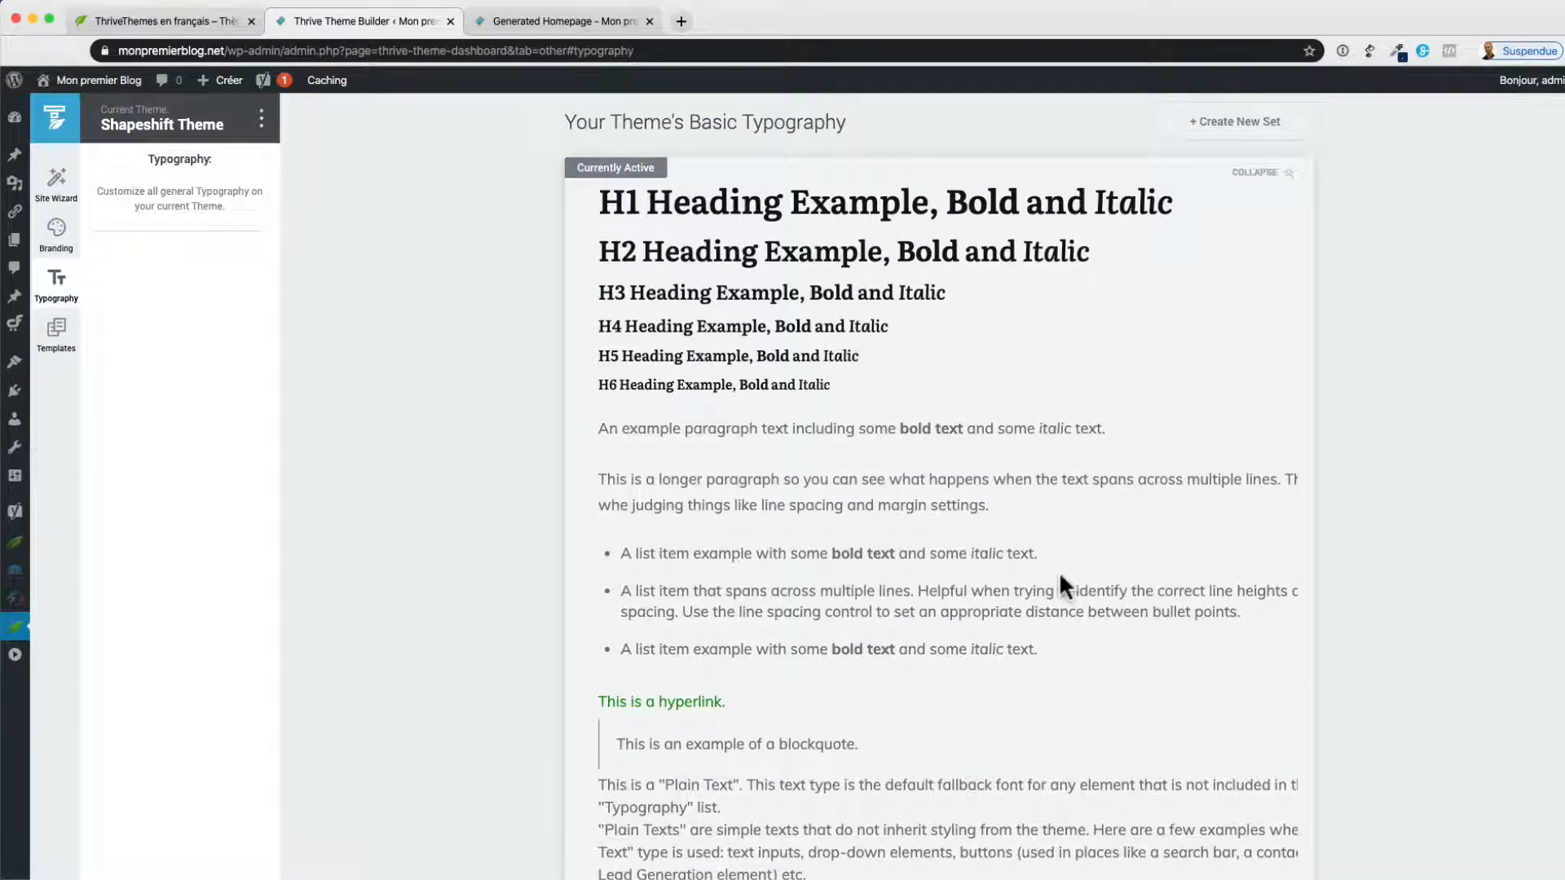
scroll(1060, 577, down, 4)
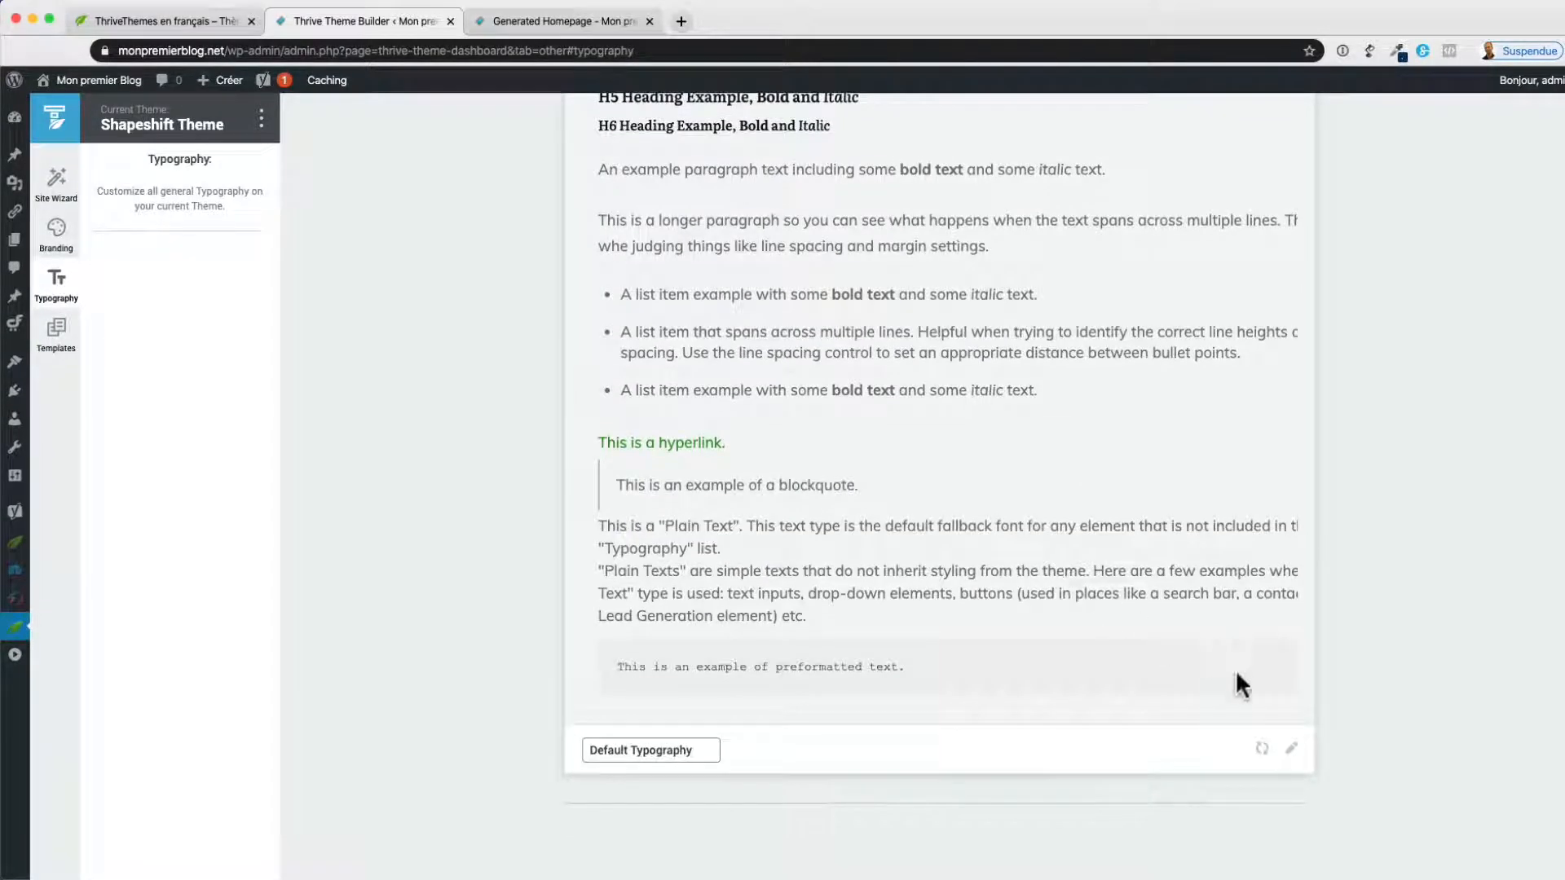
Open the Default Typography set for editing and set the Heading 1 color to blue #008eff
click(1291, 747)
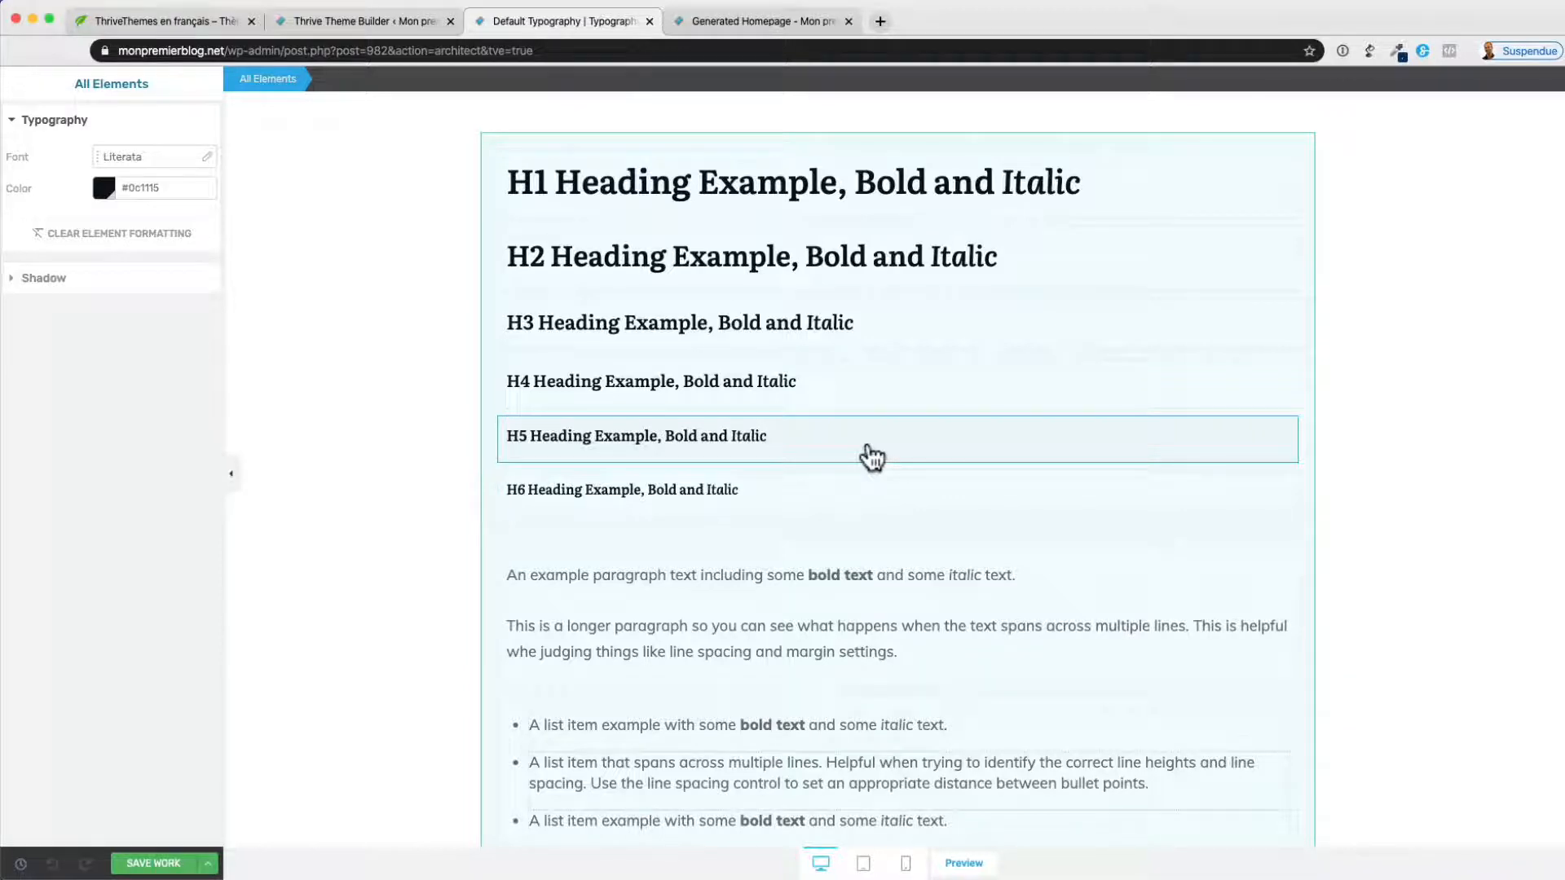
click(692, 186)
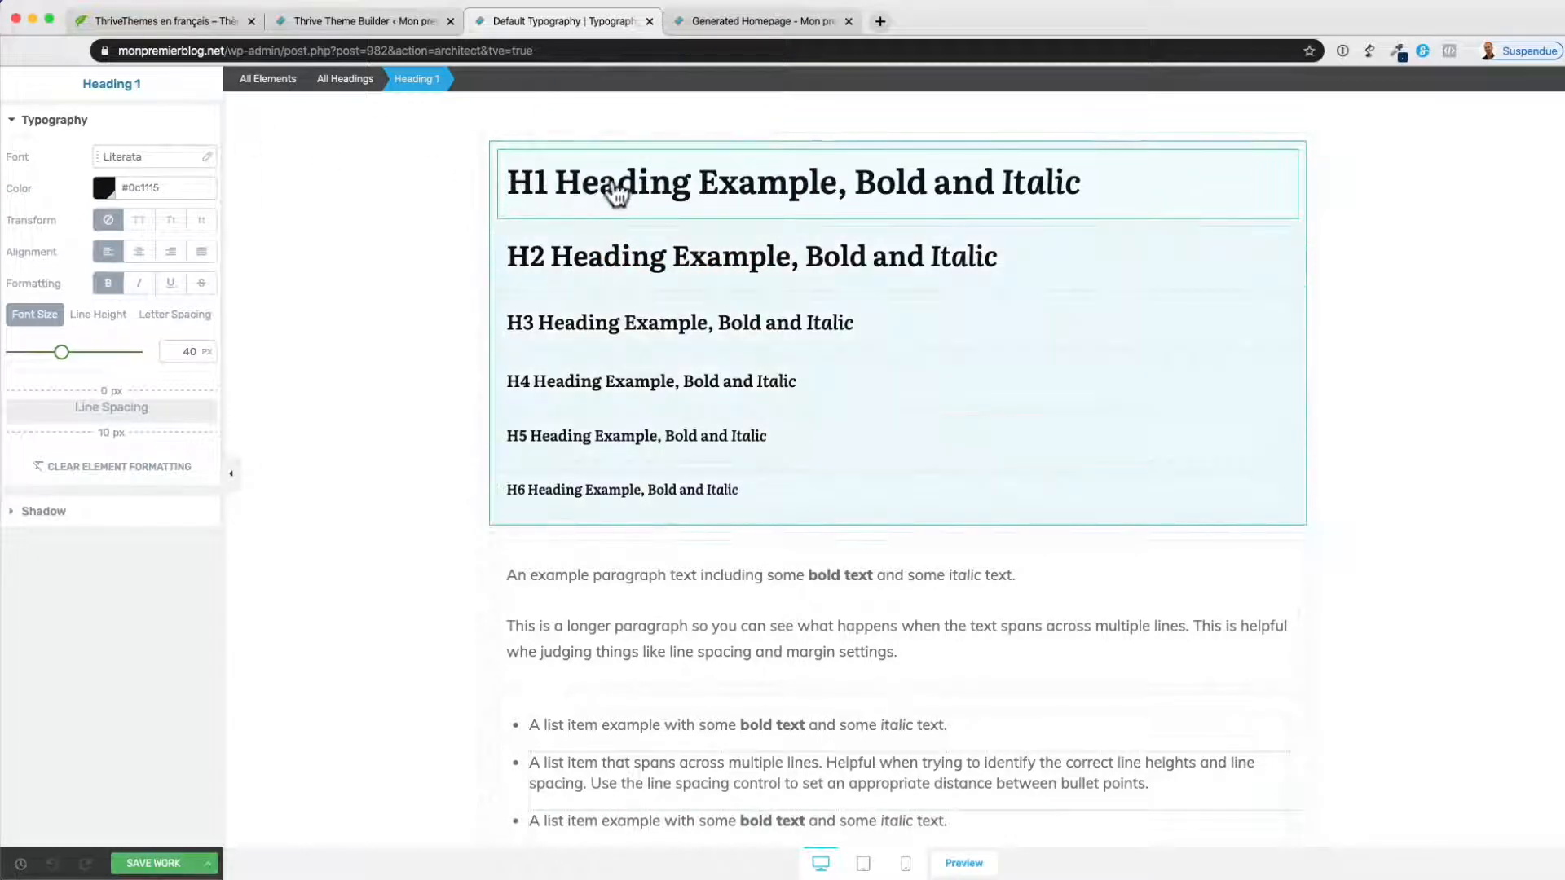
click(104, 189)
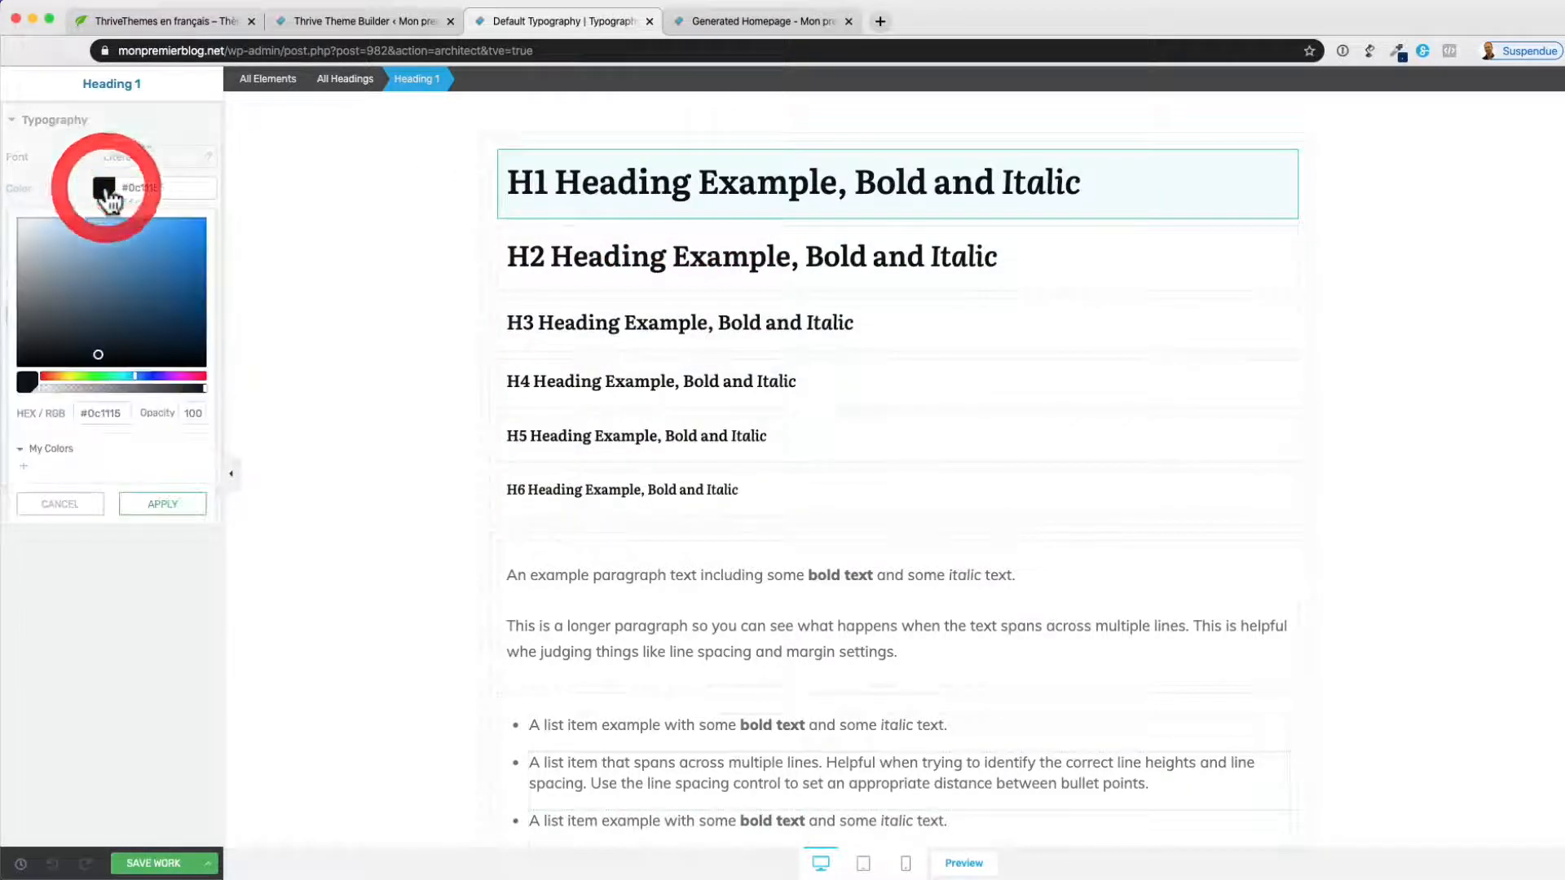
drag(157, 307, 225, 202)
click(162, 147)
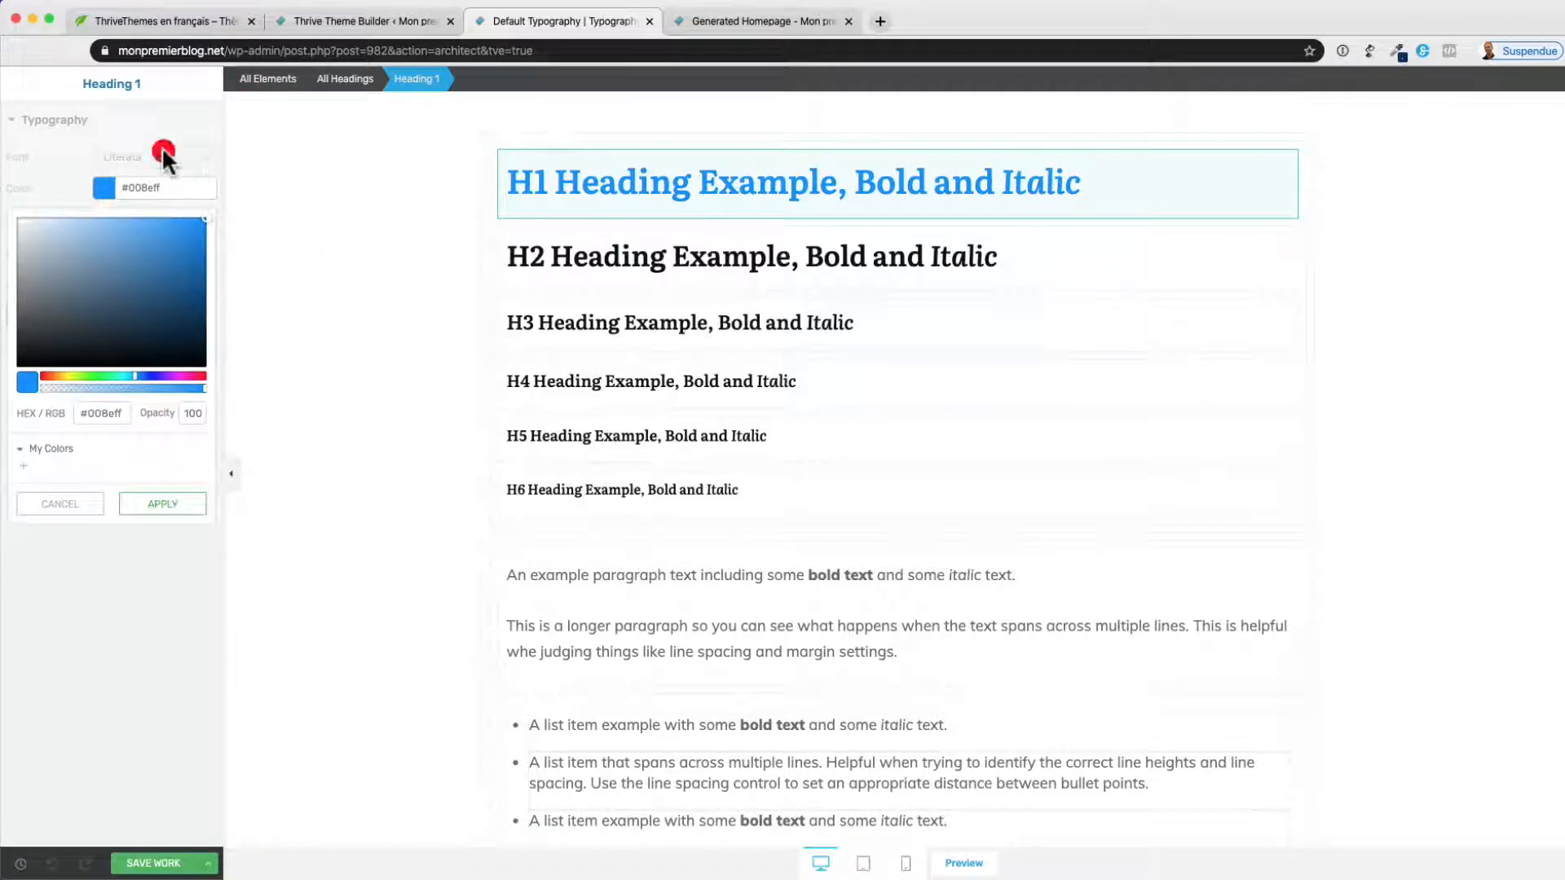
click(157, 507)
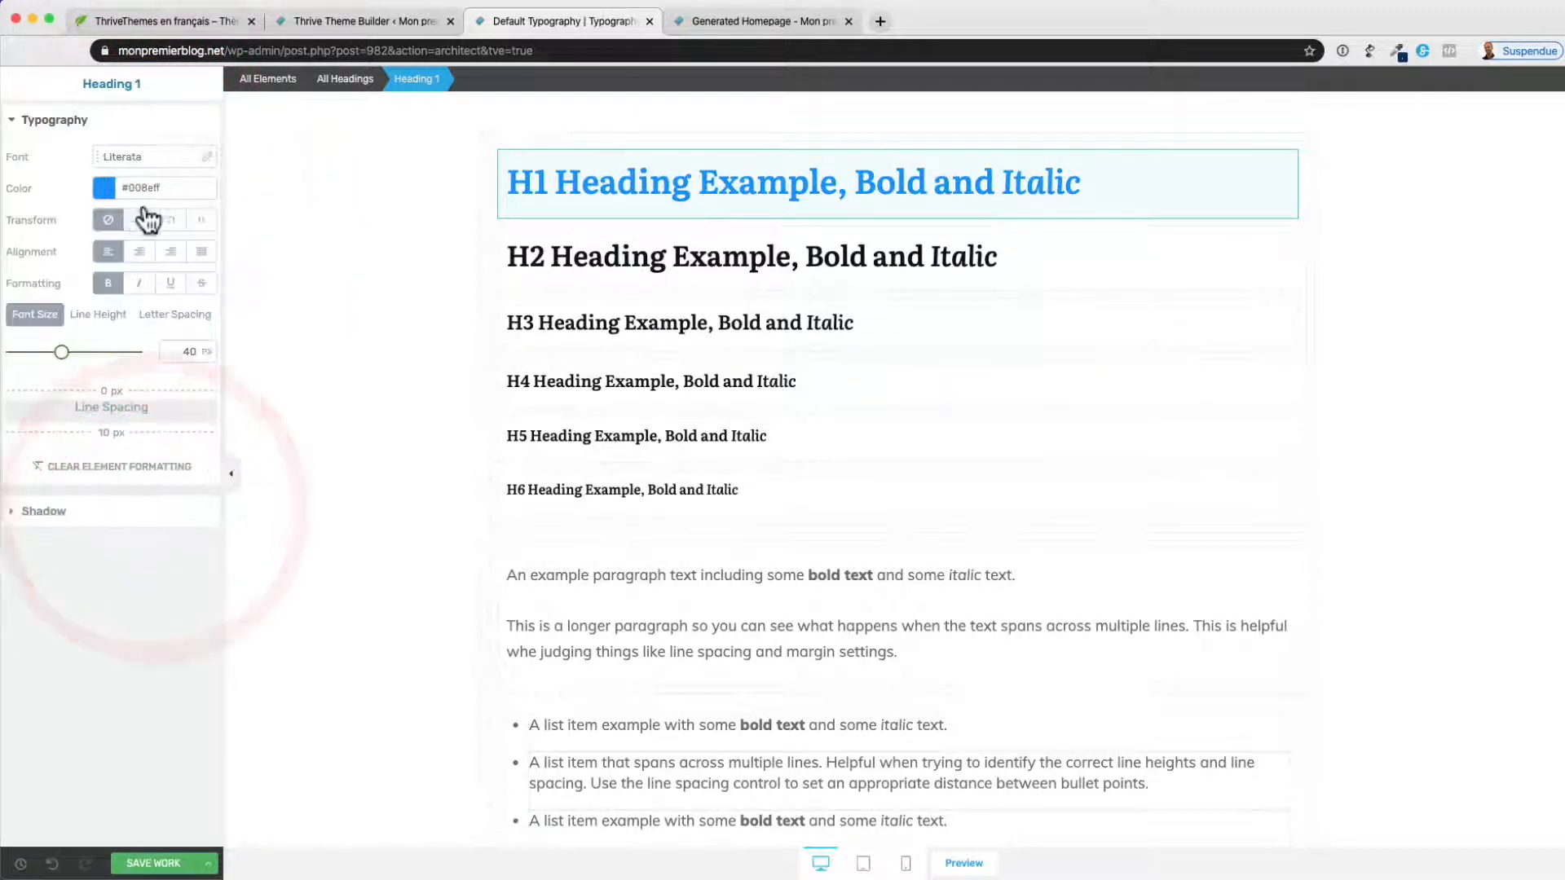
Set the Heading 1 font source to Inherit and apply it
click(203, 161)
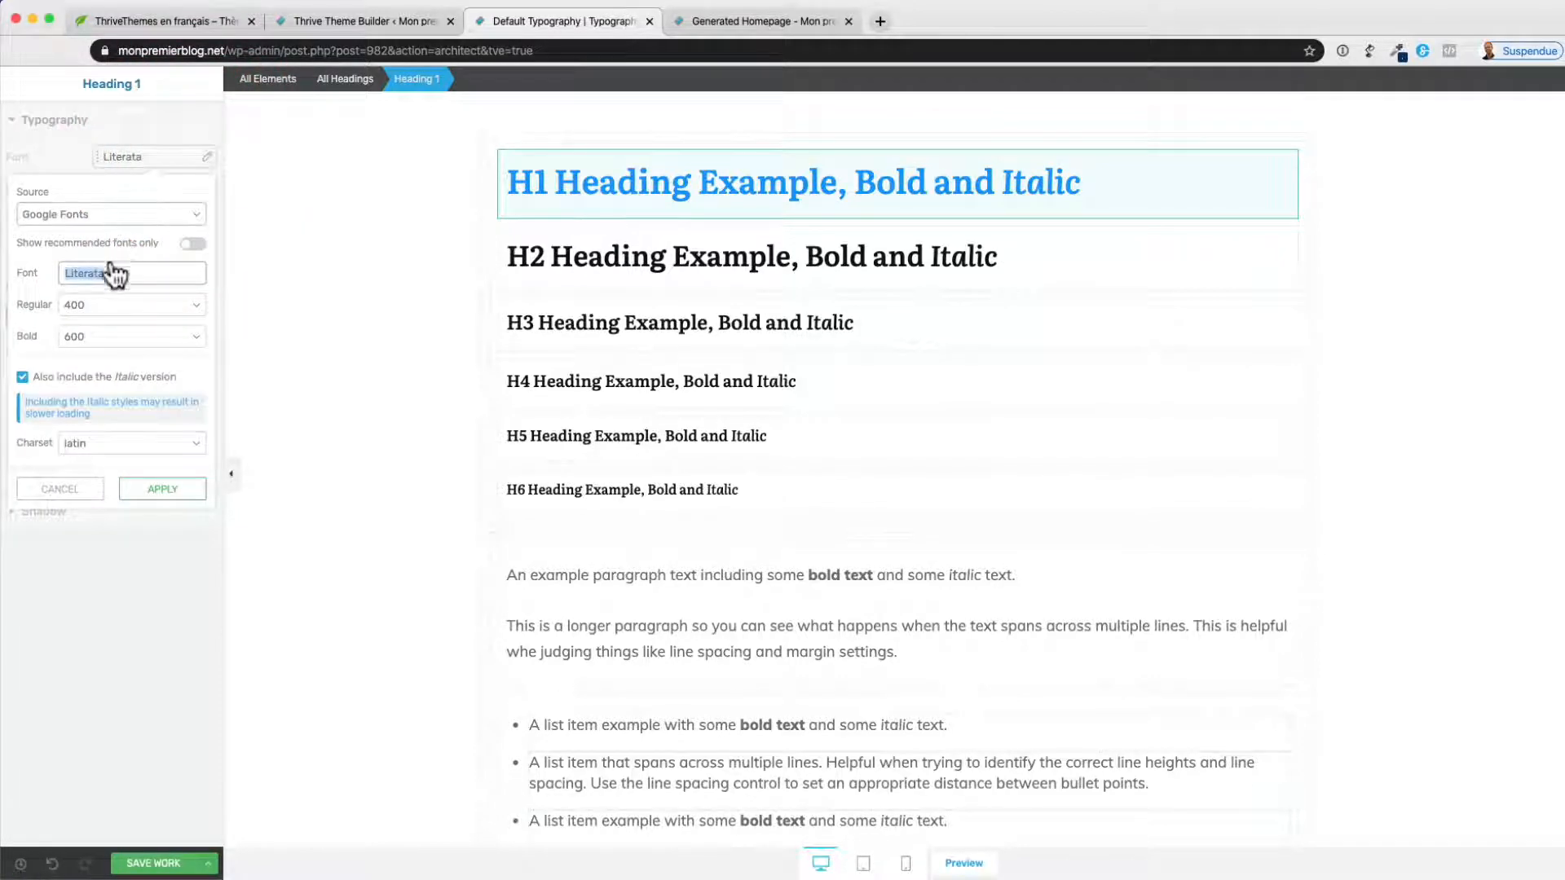
click(108, 215)
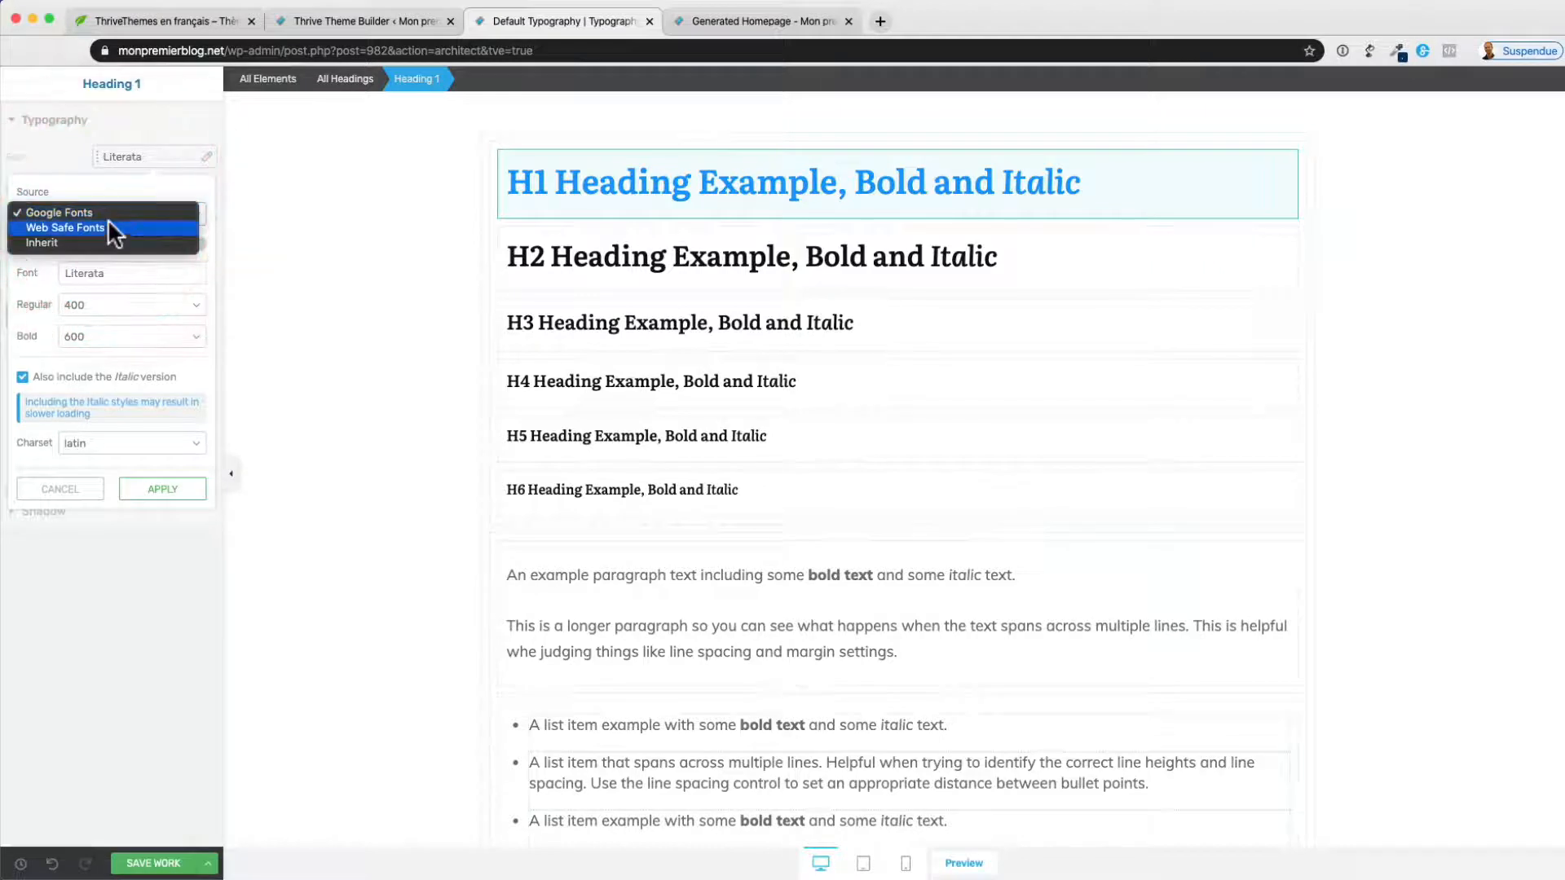
click(100, 238)
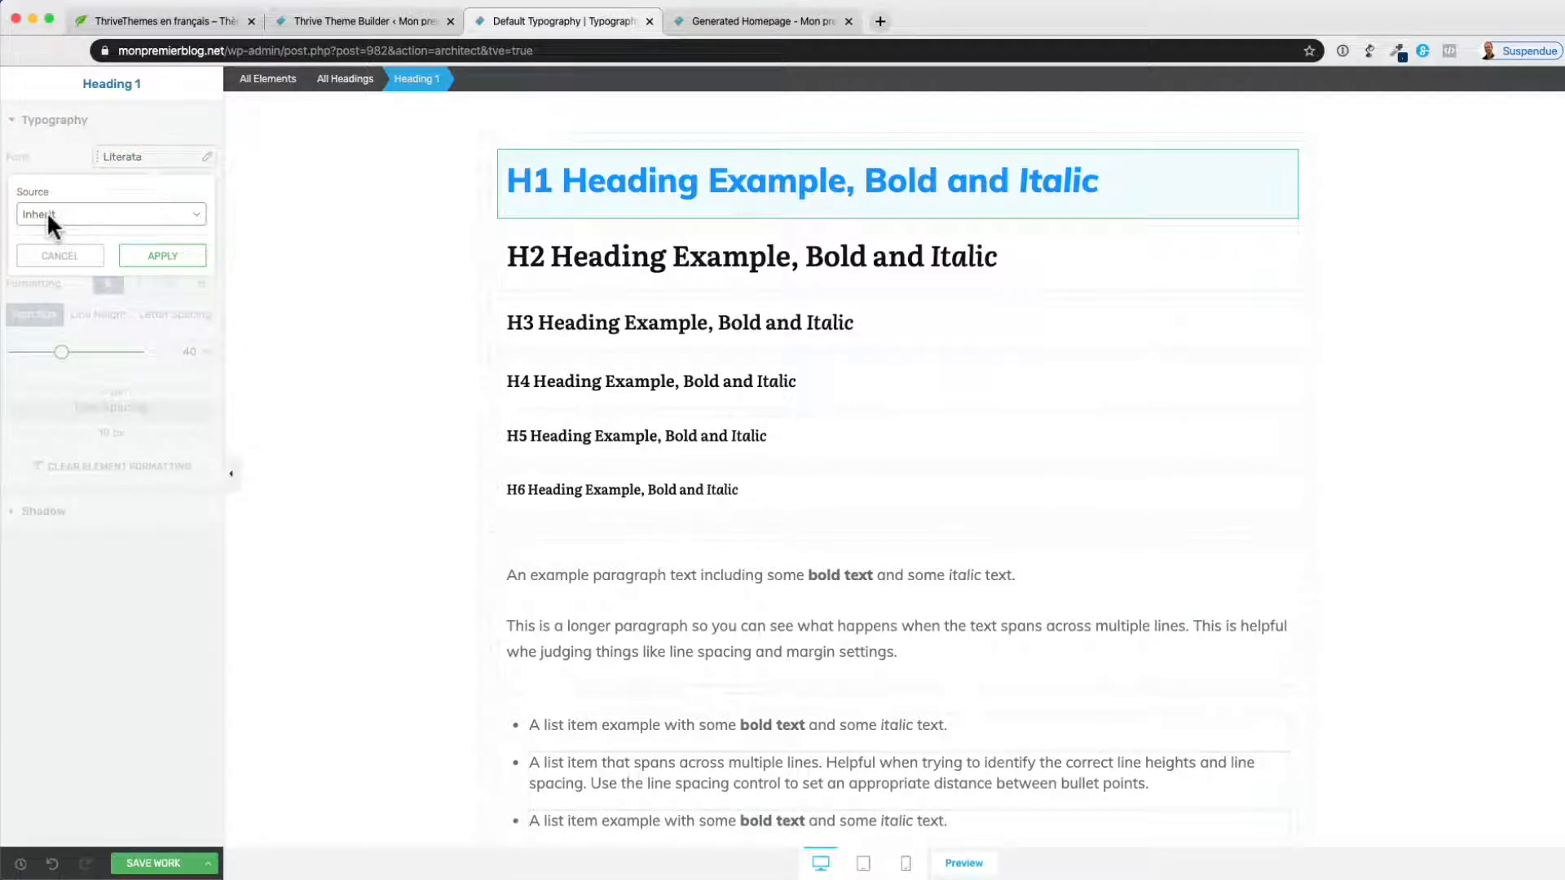
click(159, 258)
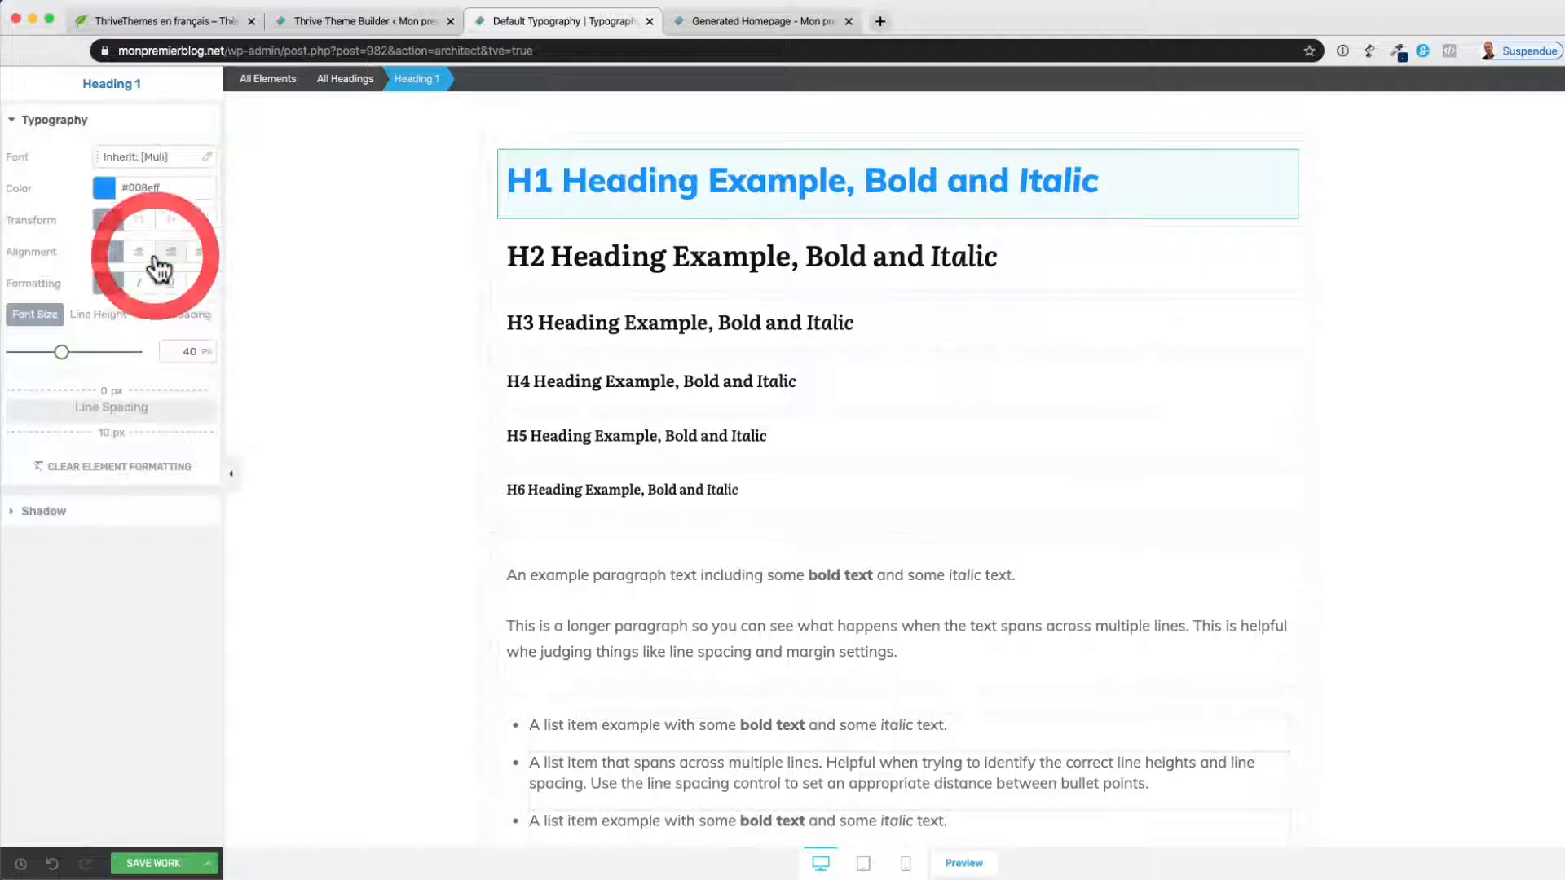
Set the Heading 2 font source to Inherit and apply it
click(1082, 265)
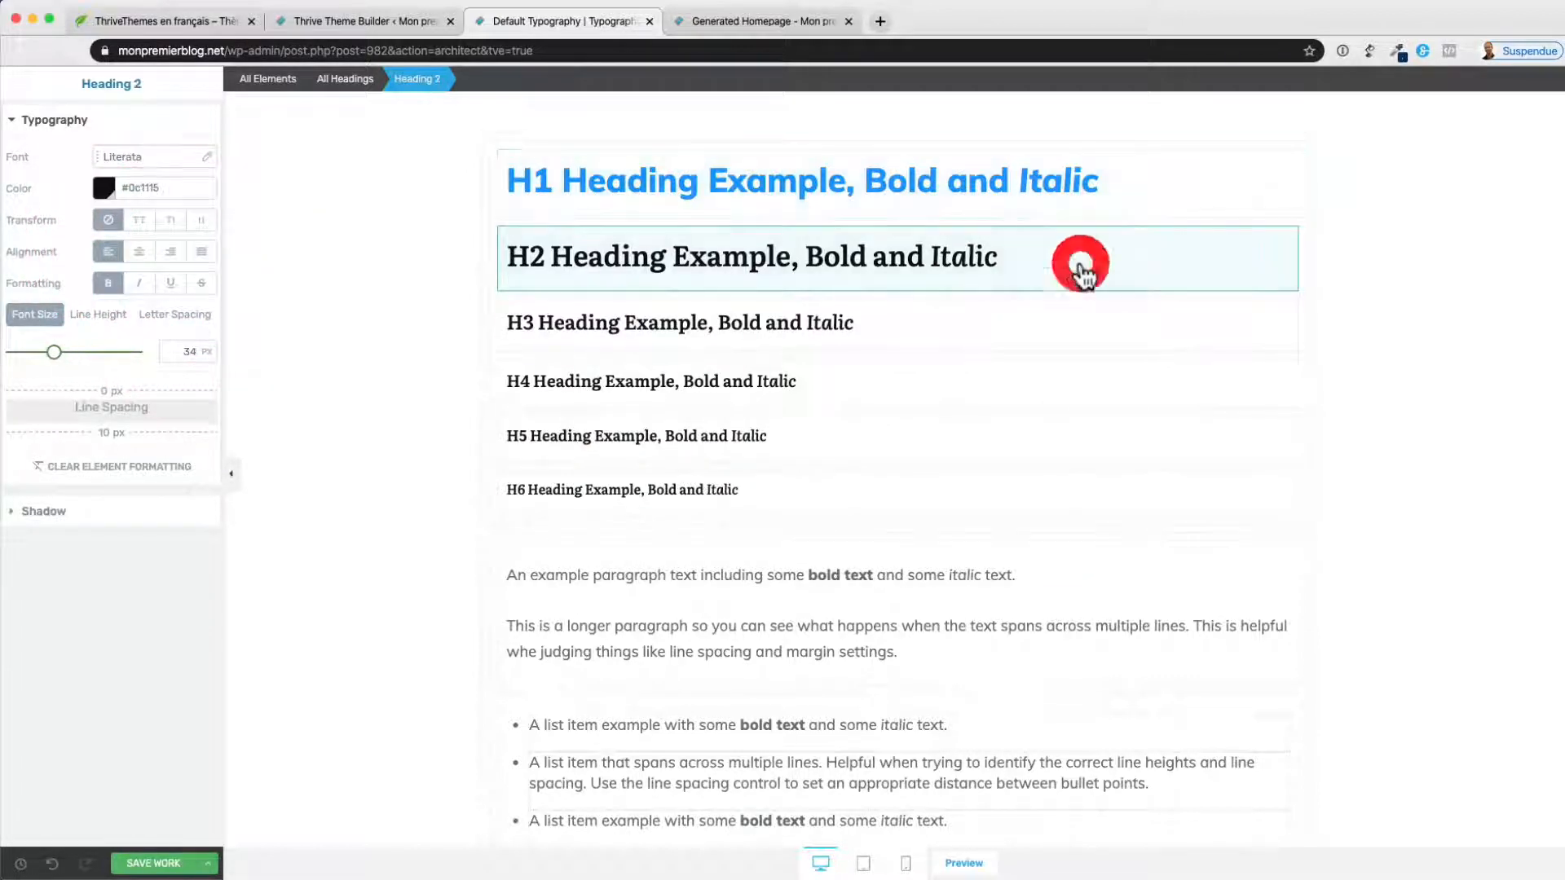
click(883, 260)
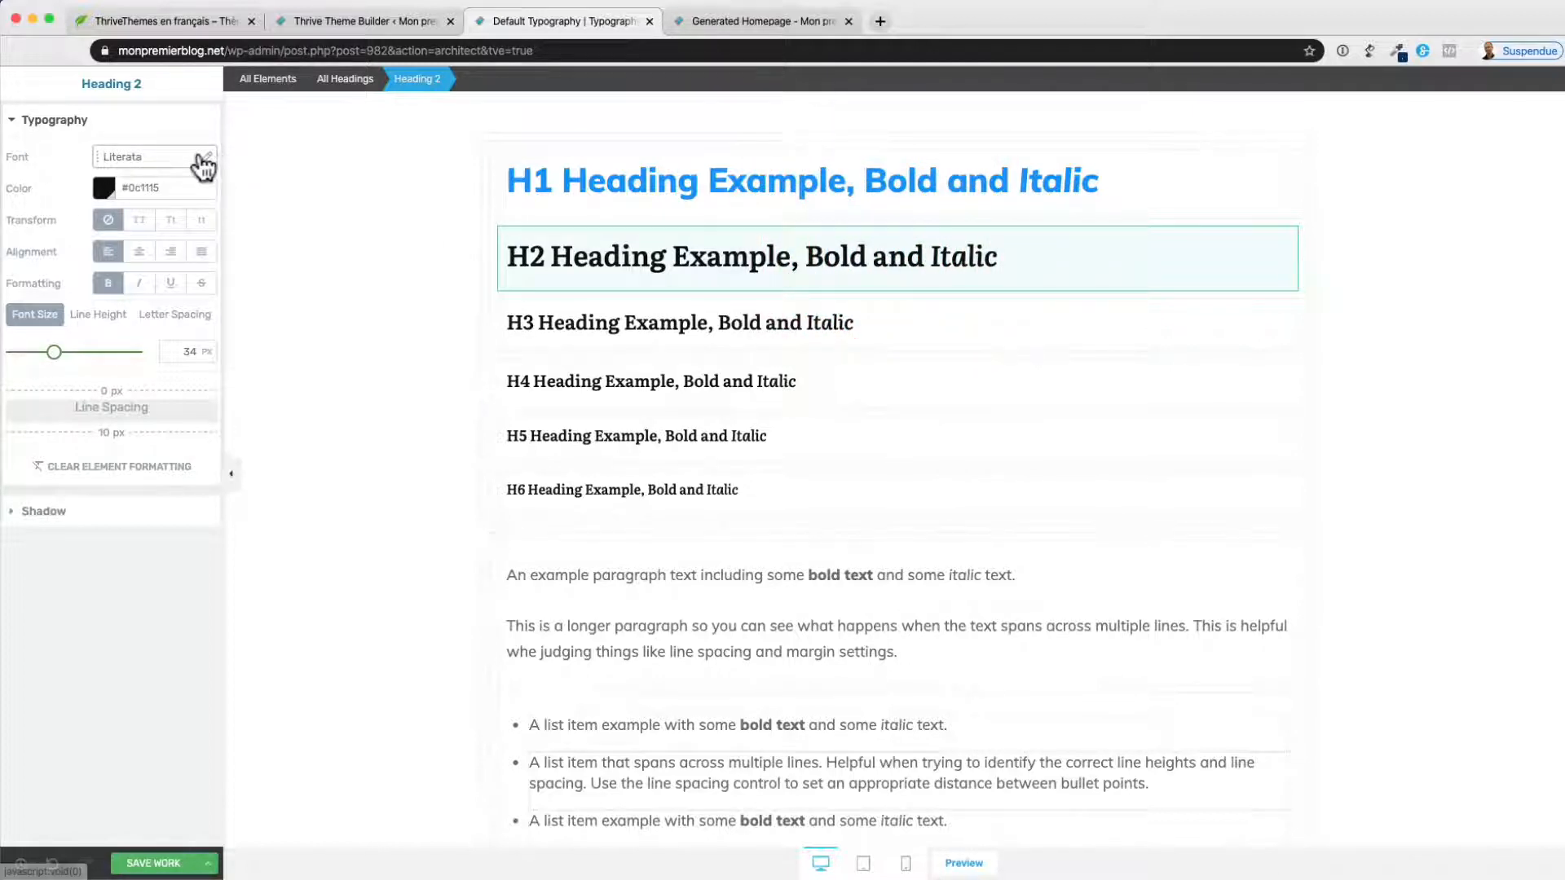
click(202, 159)
click(119, 212)
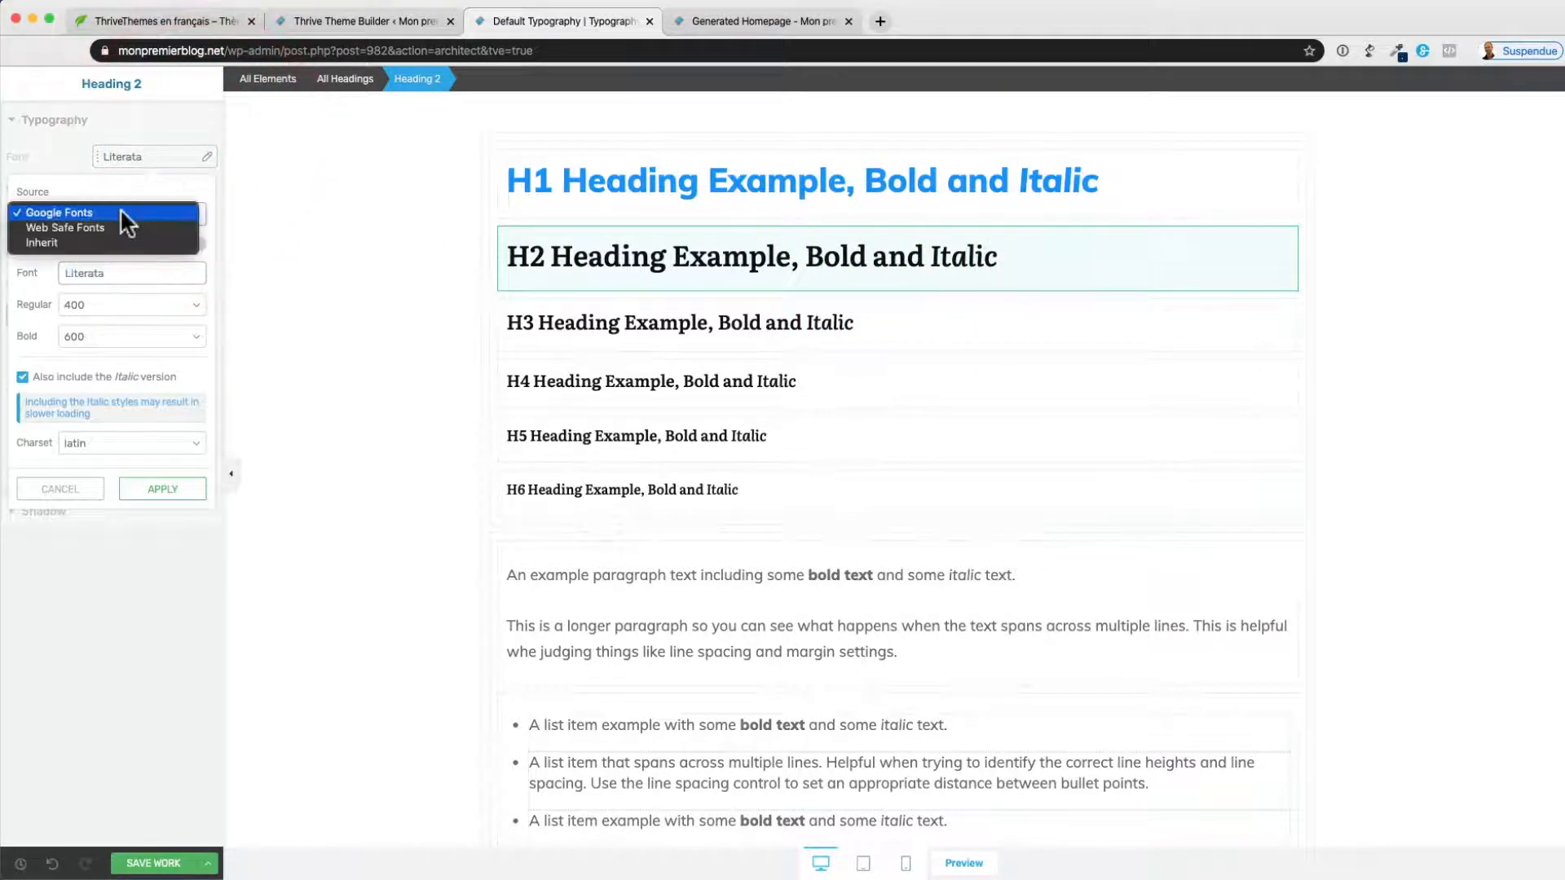
click(105, 237)
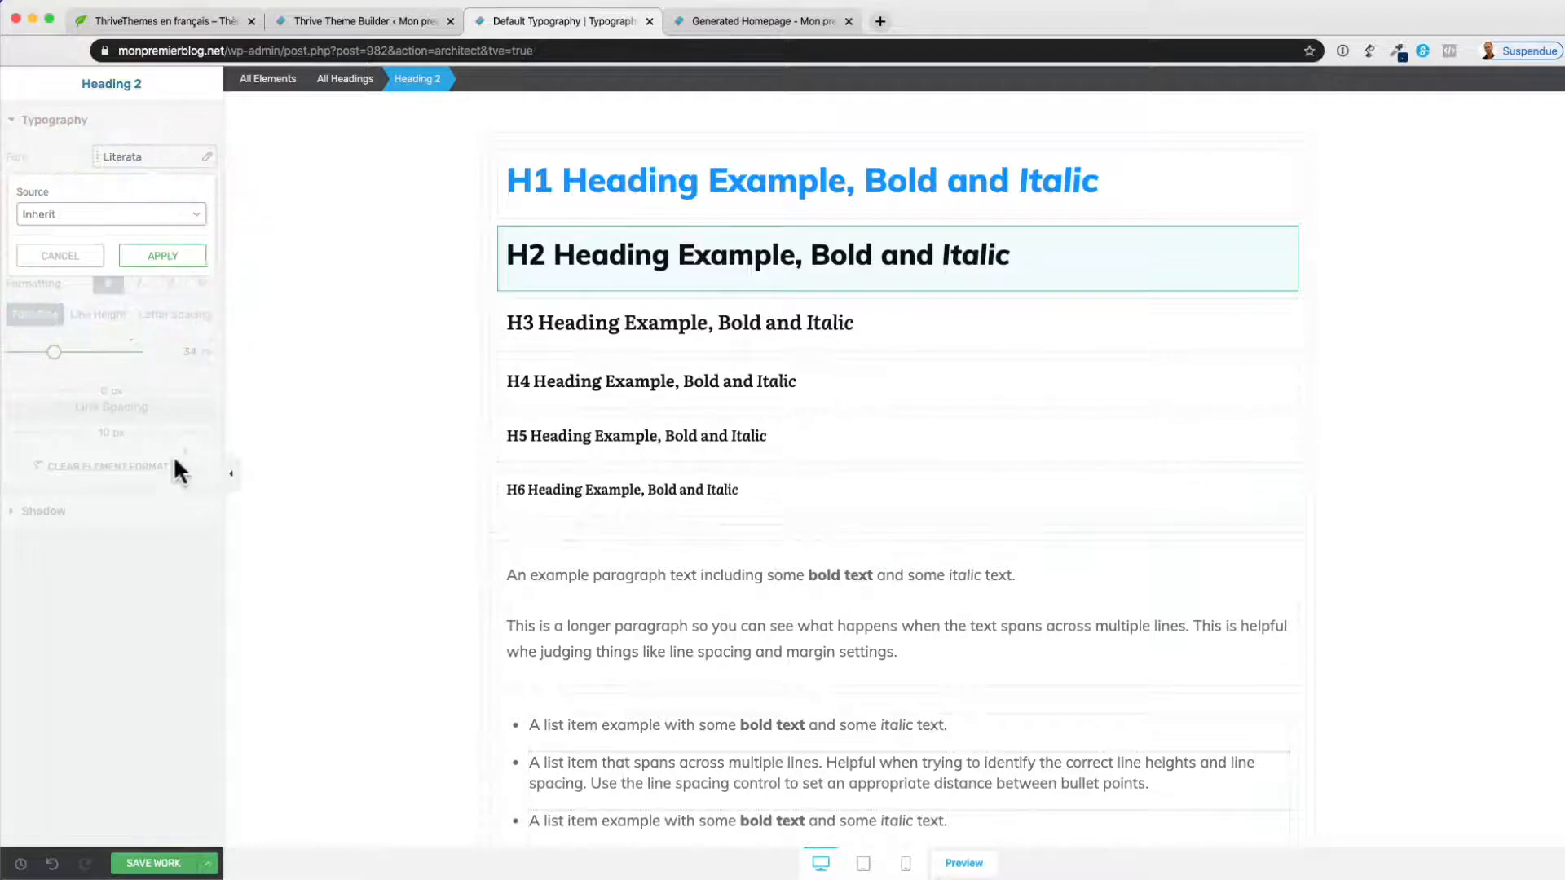
click(174, 258)
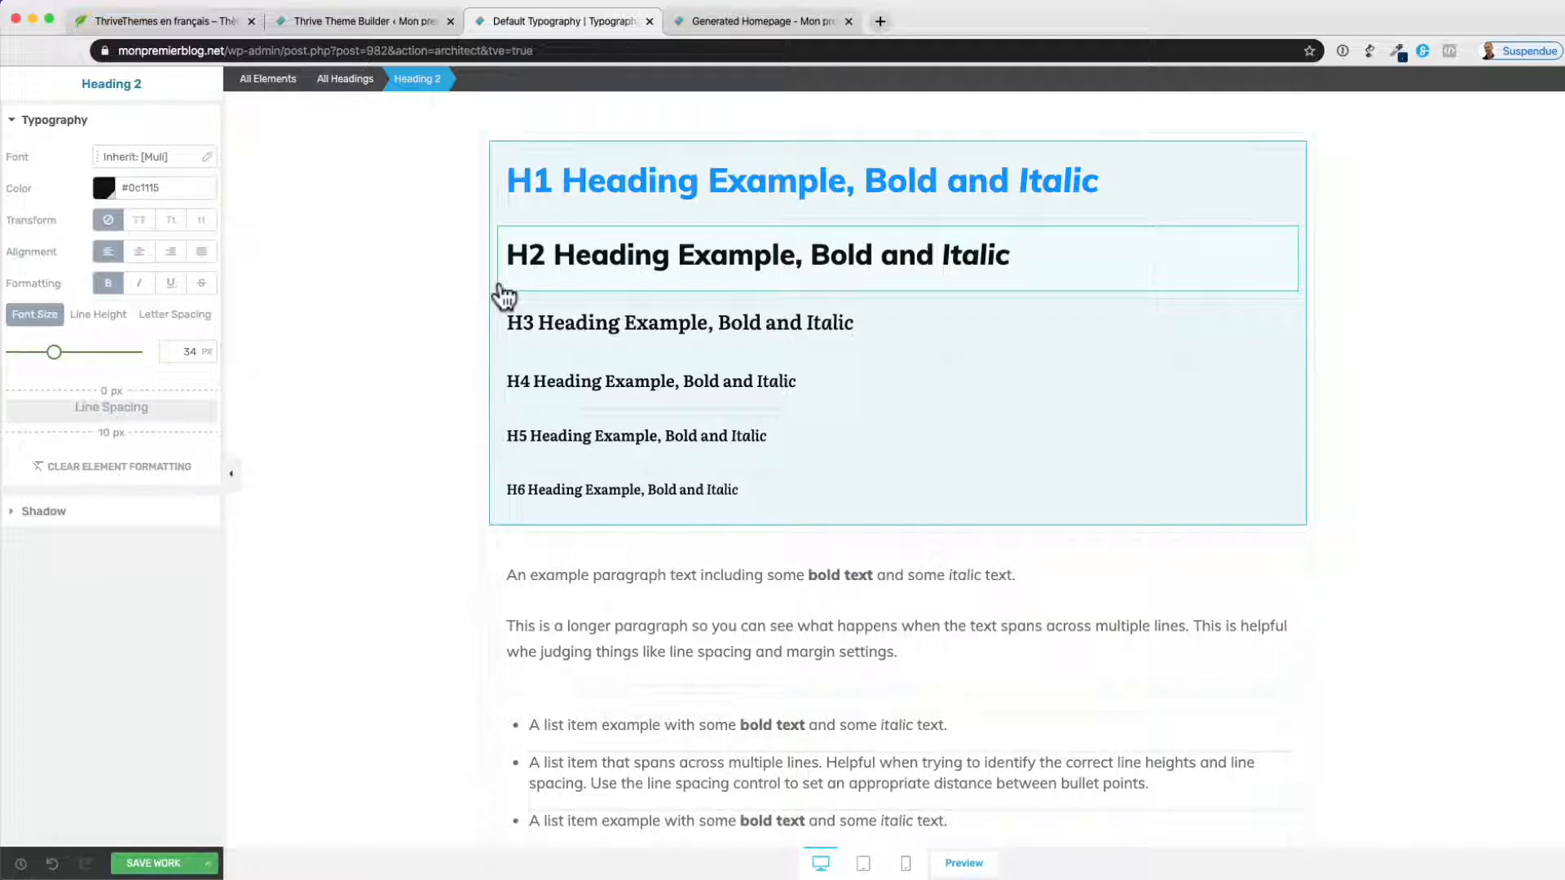
Change the Heading 2 font to Raleway from Google Fonts and apply it
click(213, 156)
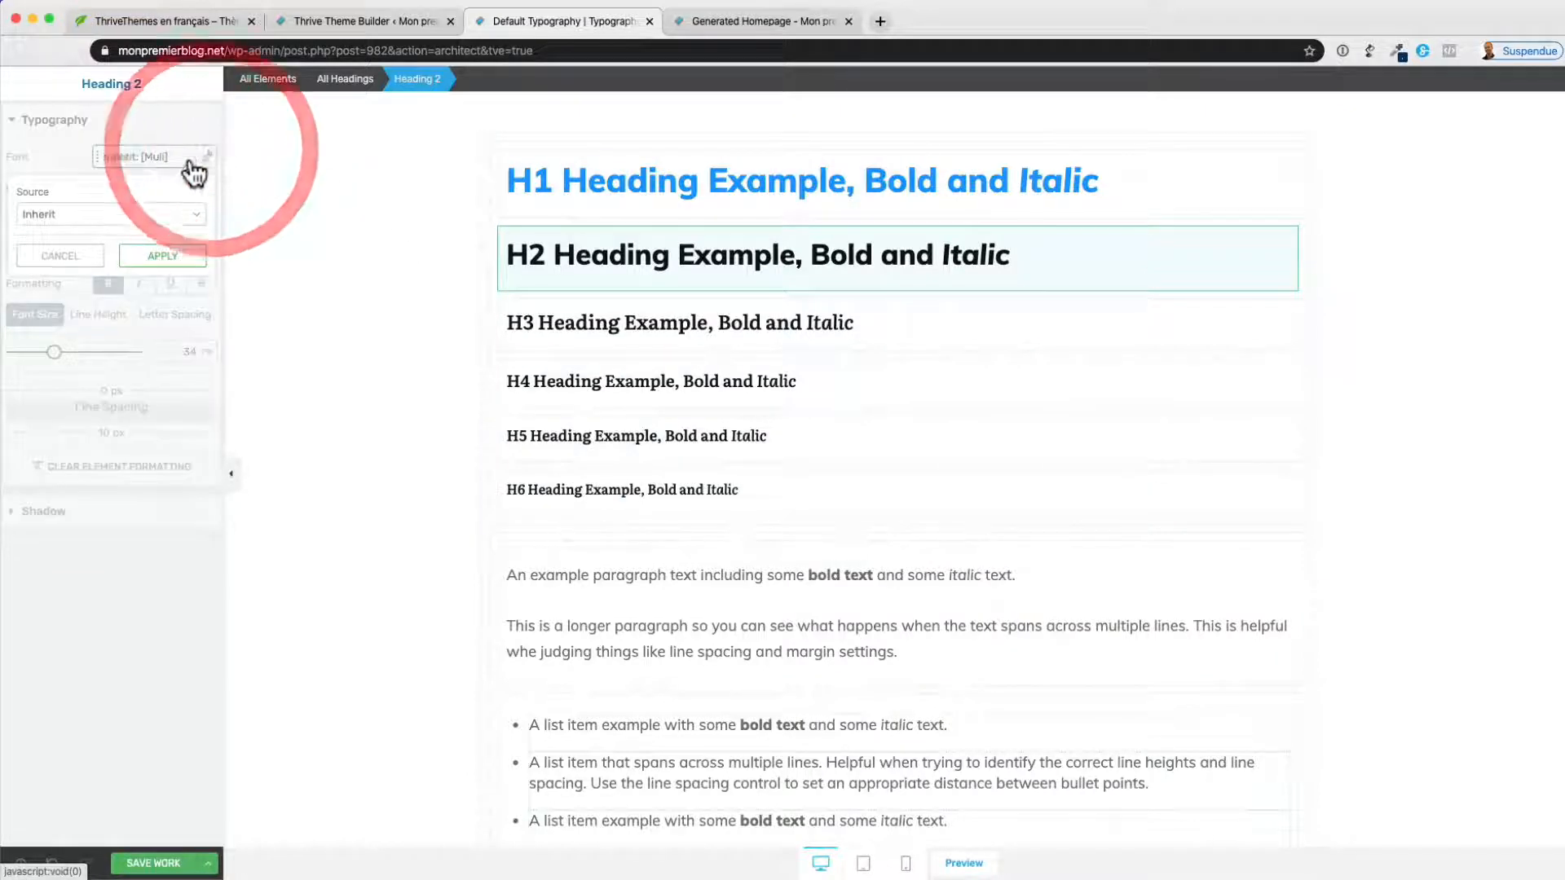
click(115, 214)
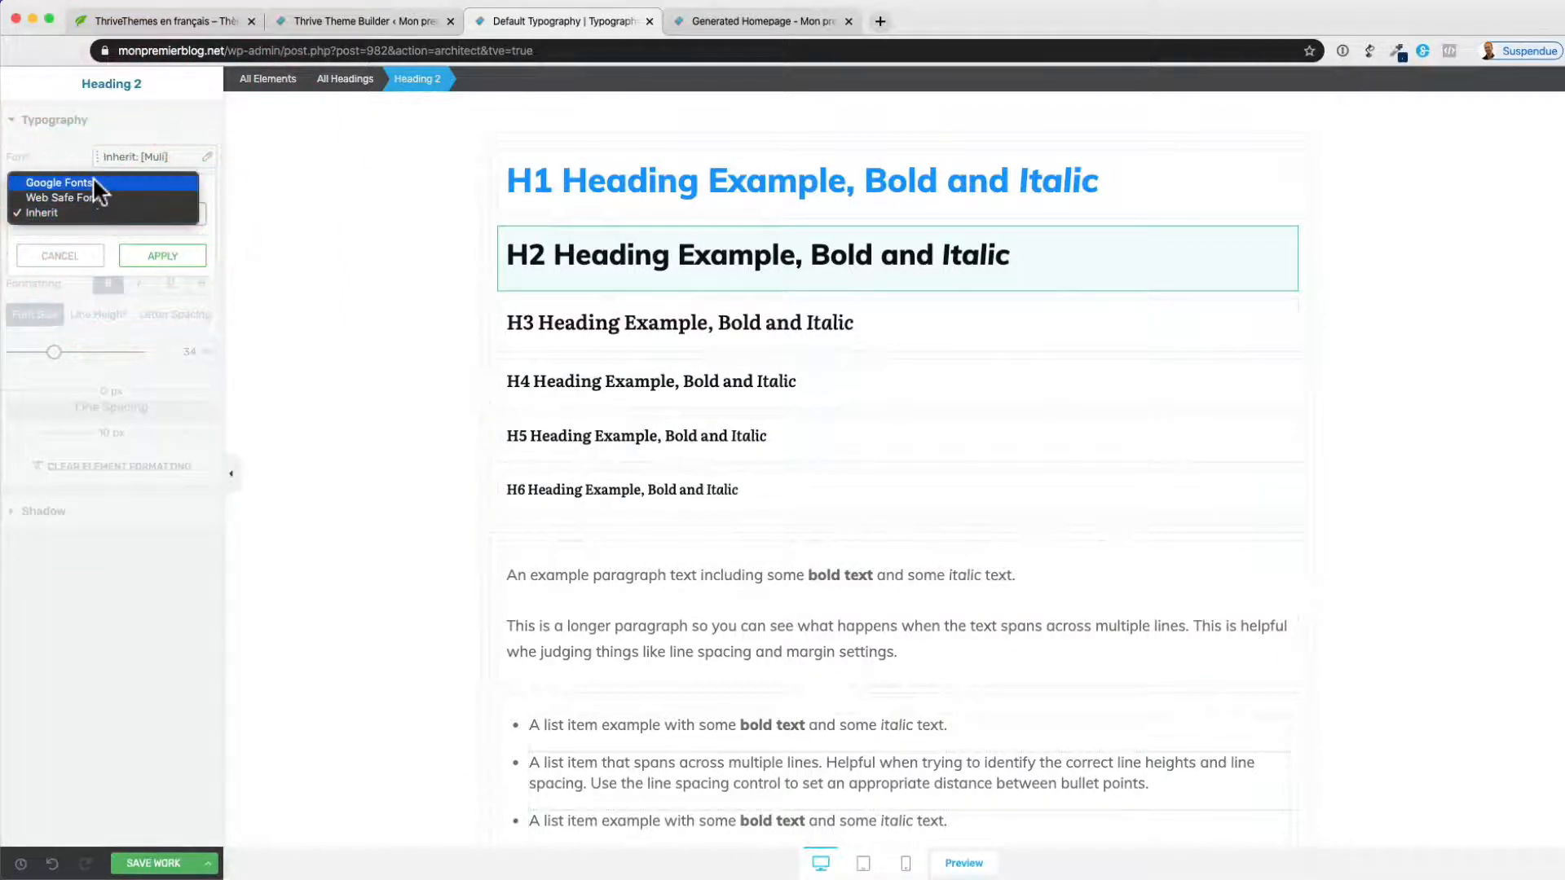
click(137, 181)
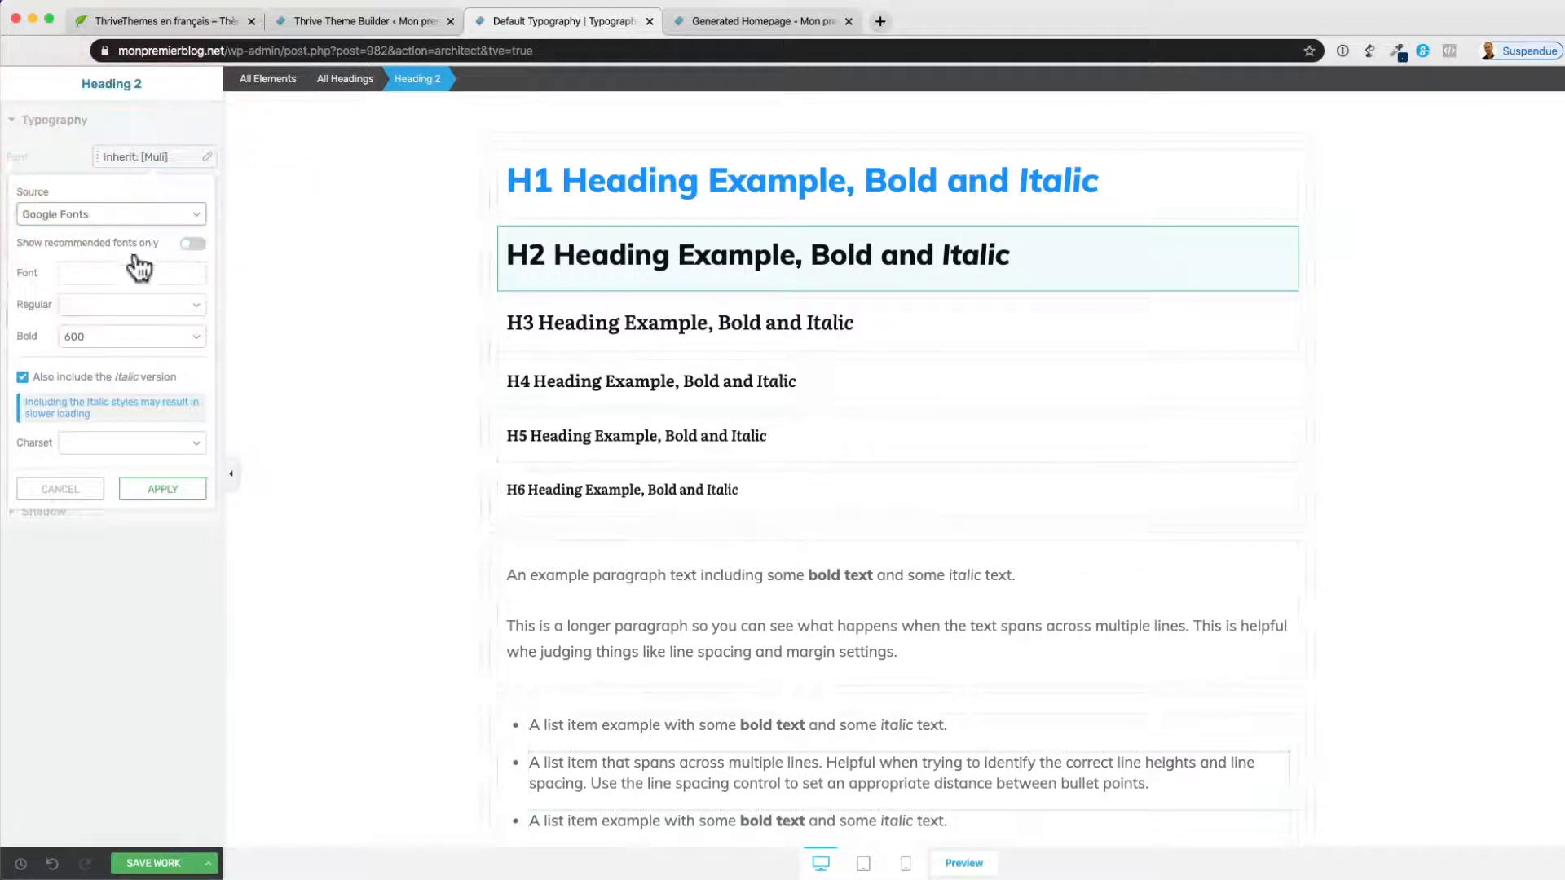
click(140, 272)
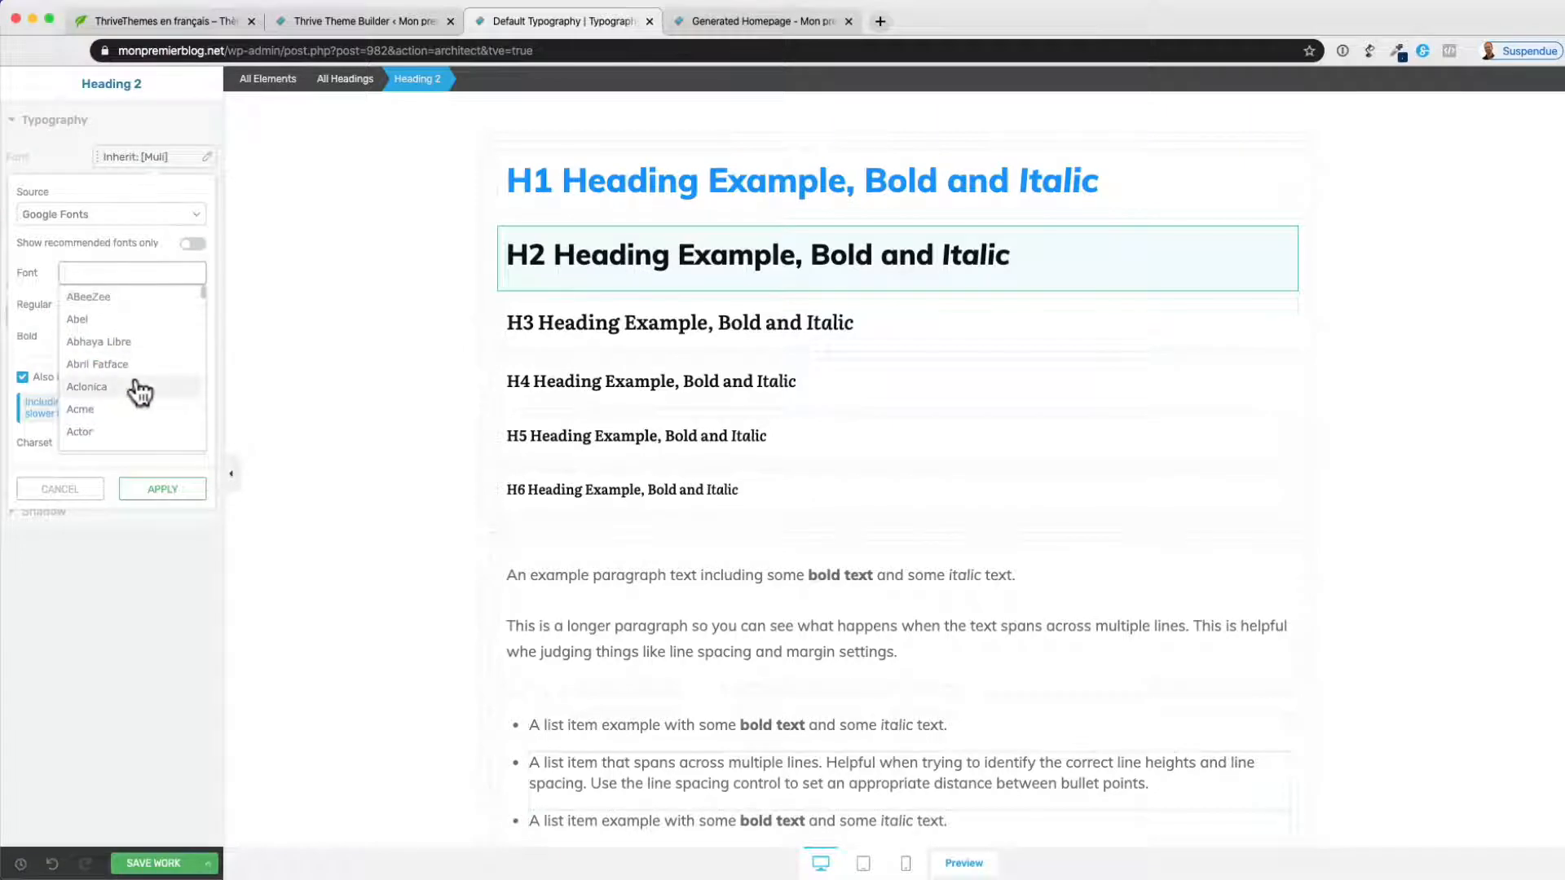
scroll(140, 392, down, 5)
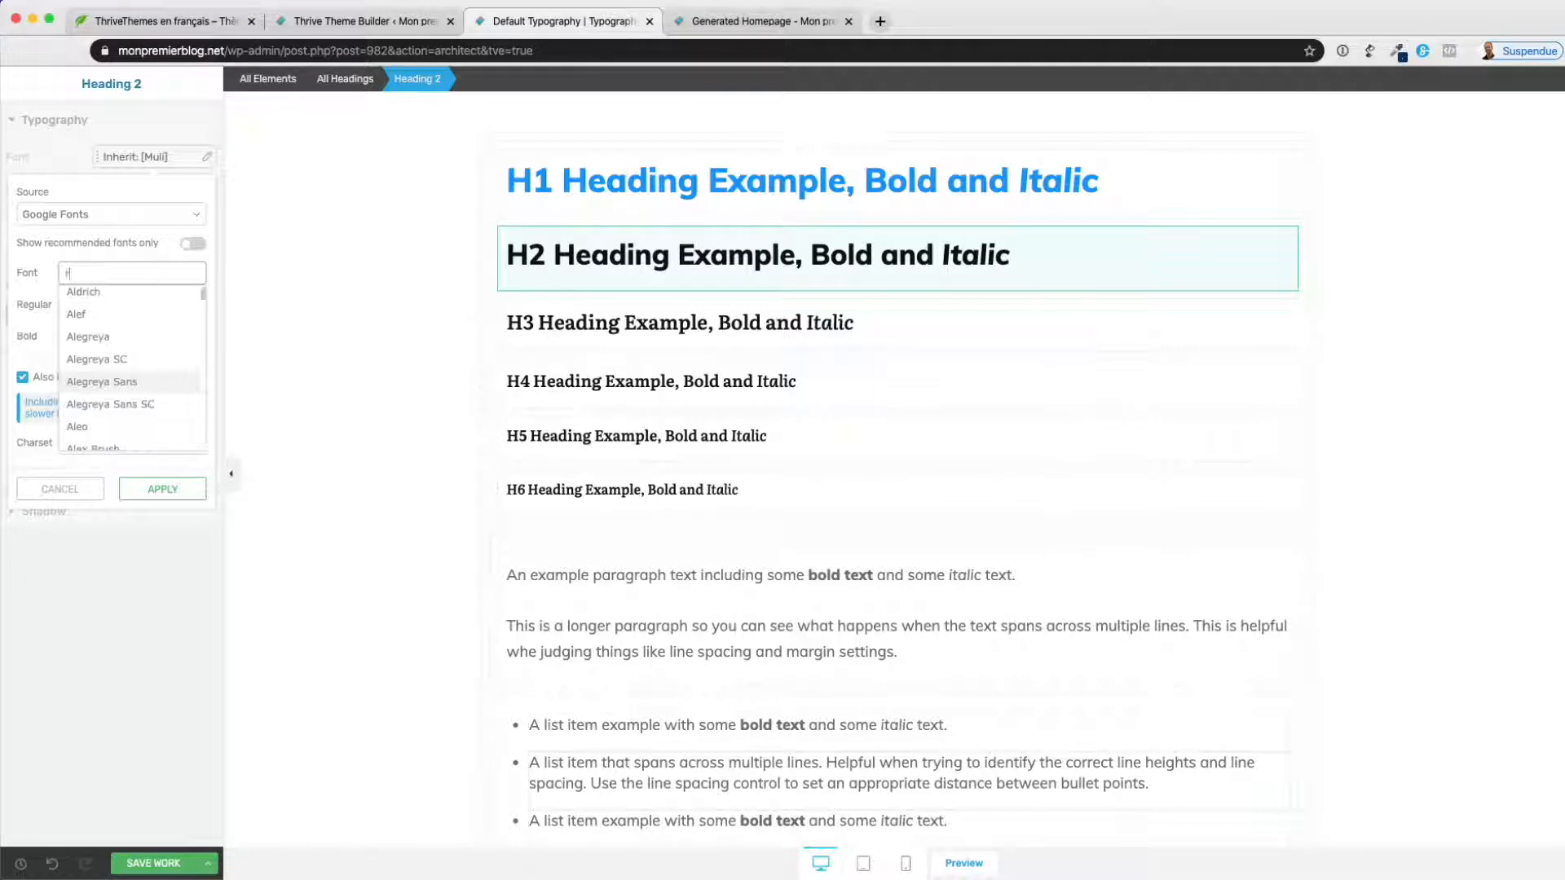
text(alews)
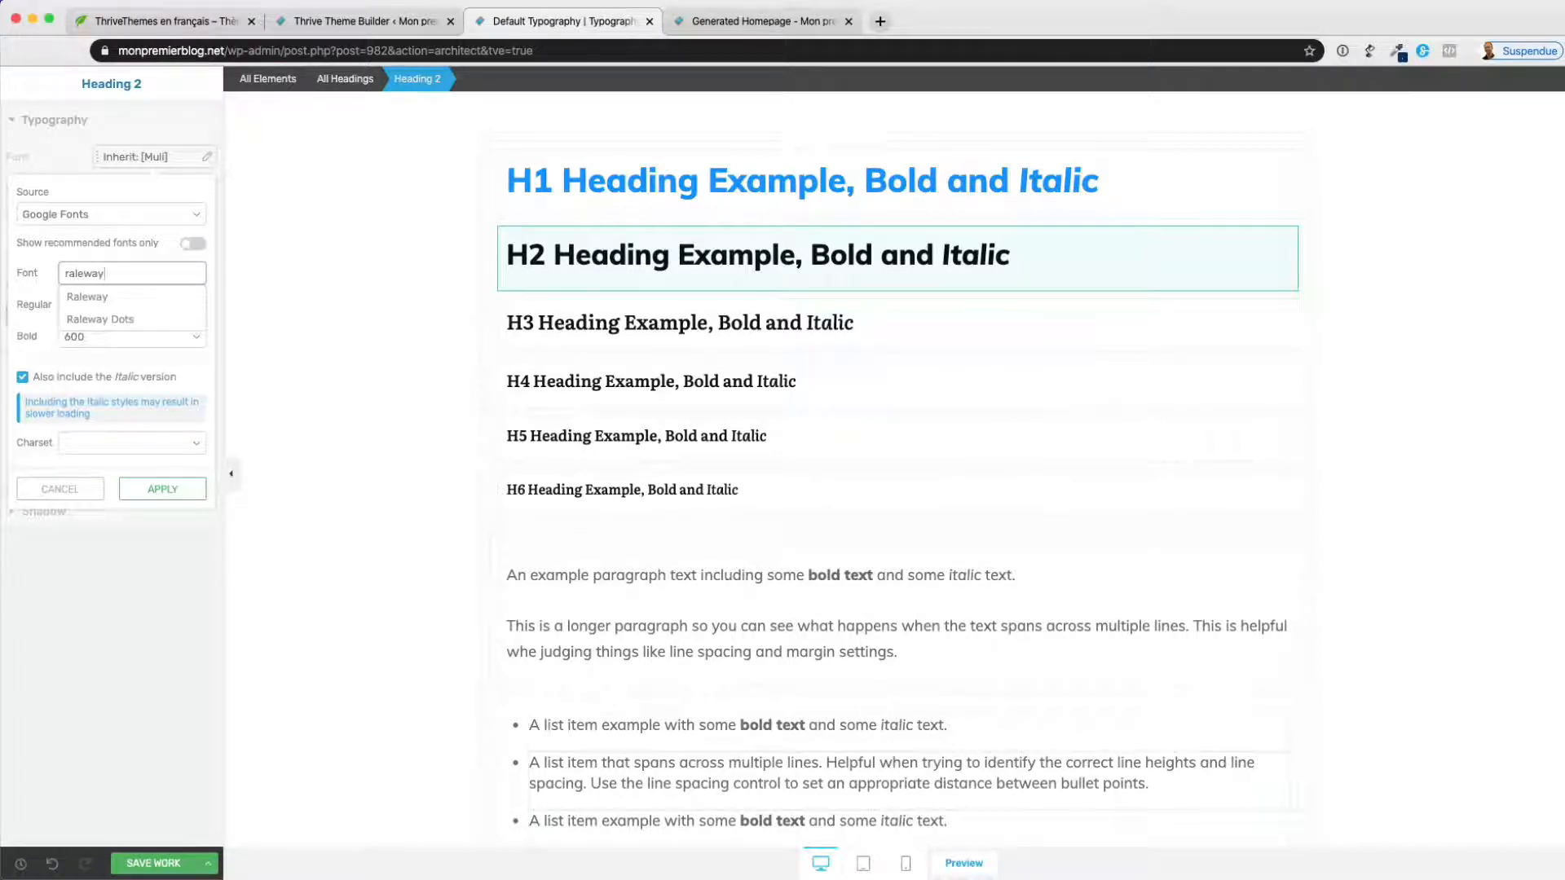
click(89, 298)
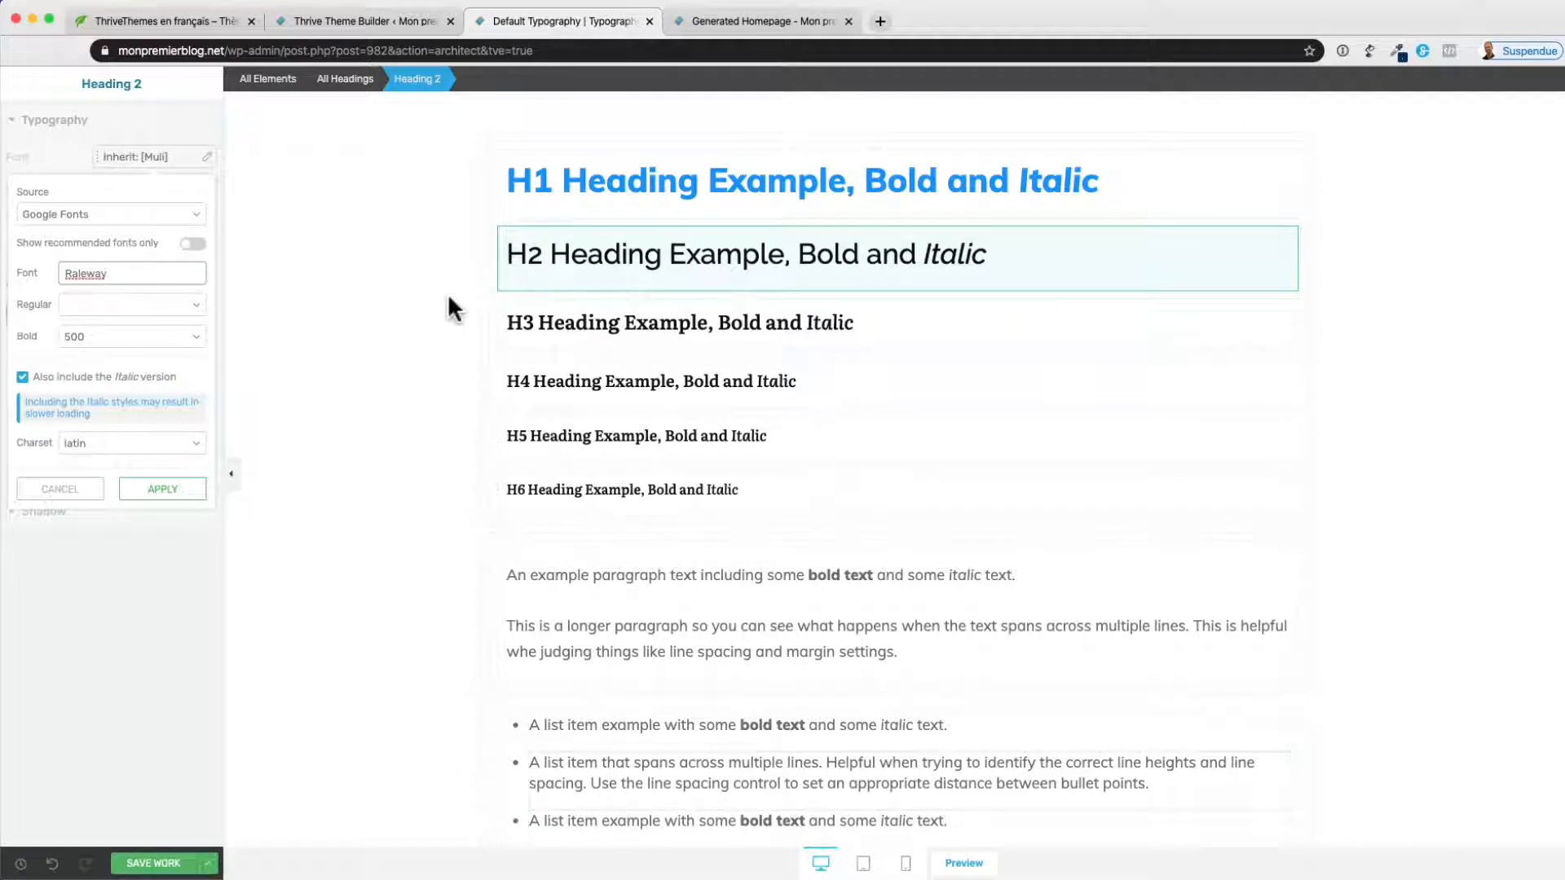
key(super+a)
click(155, 491)
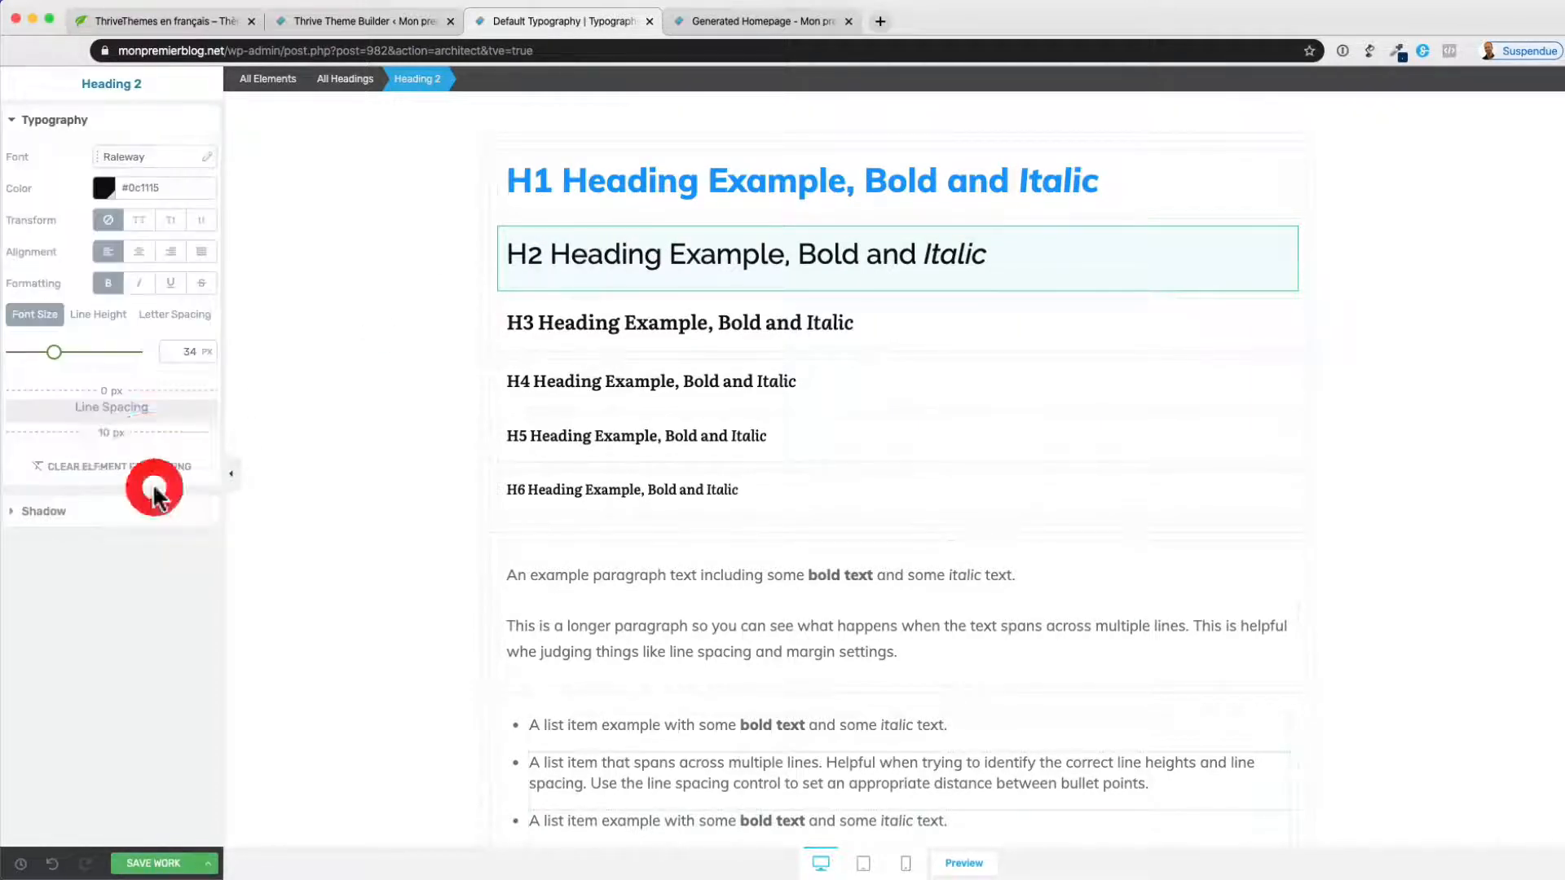
Switch the Heading 1 font source to Google Fonts and apply the Raleway font
click(587, 188)
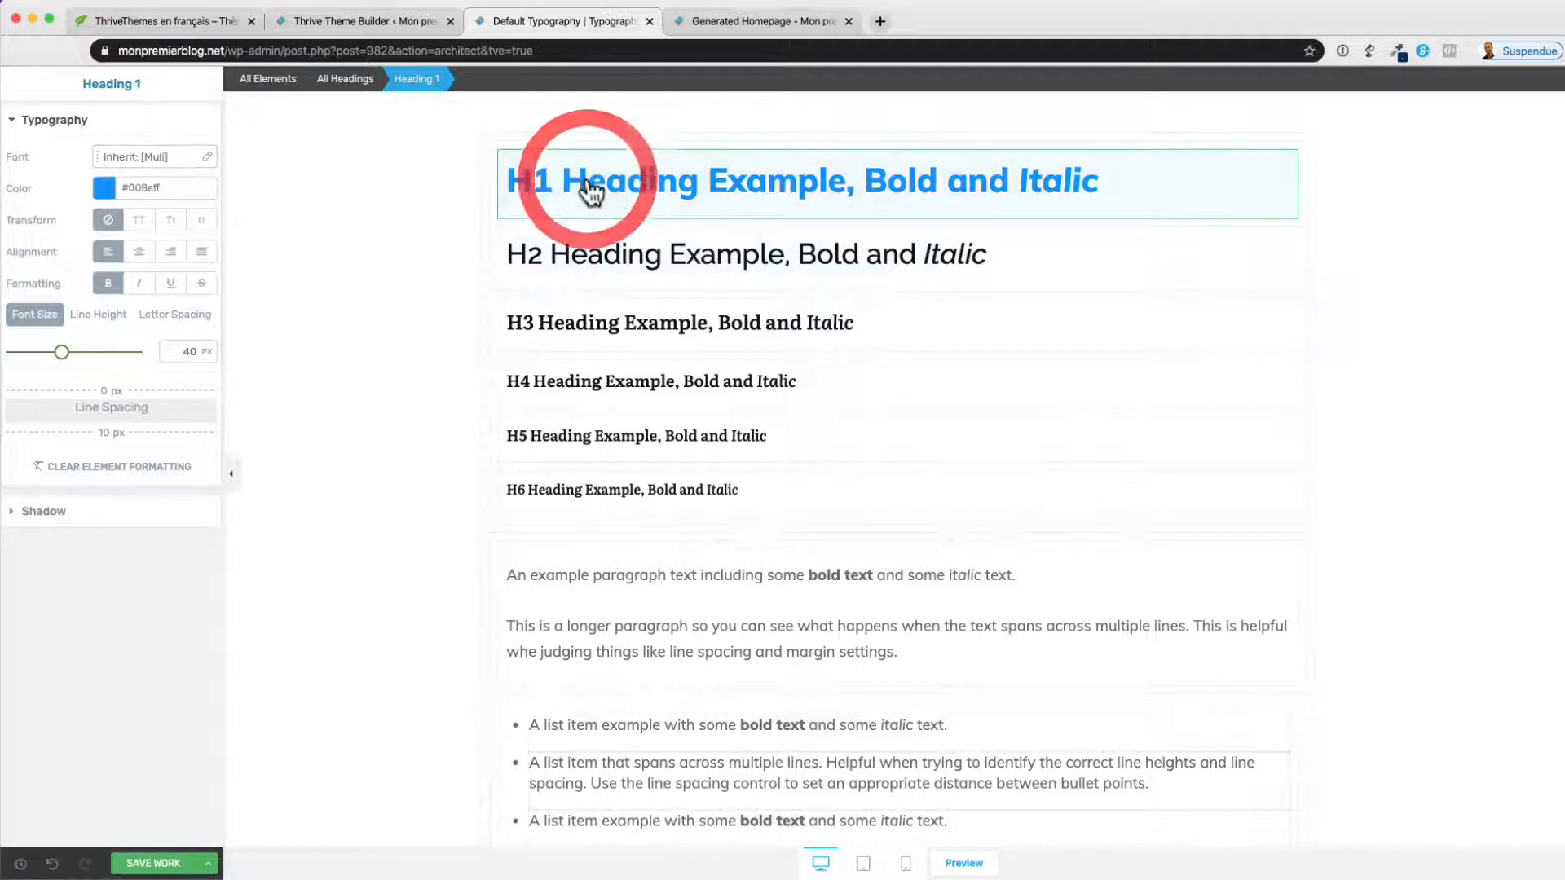
click(207, 158)
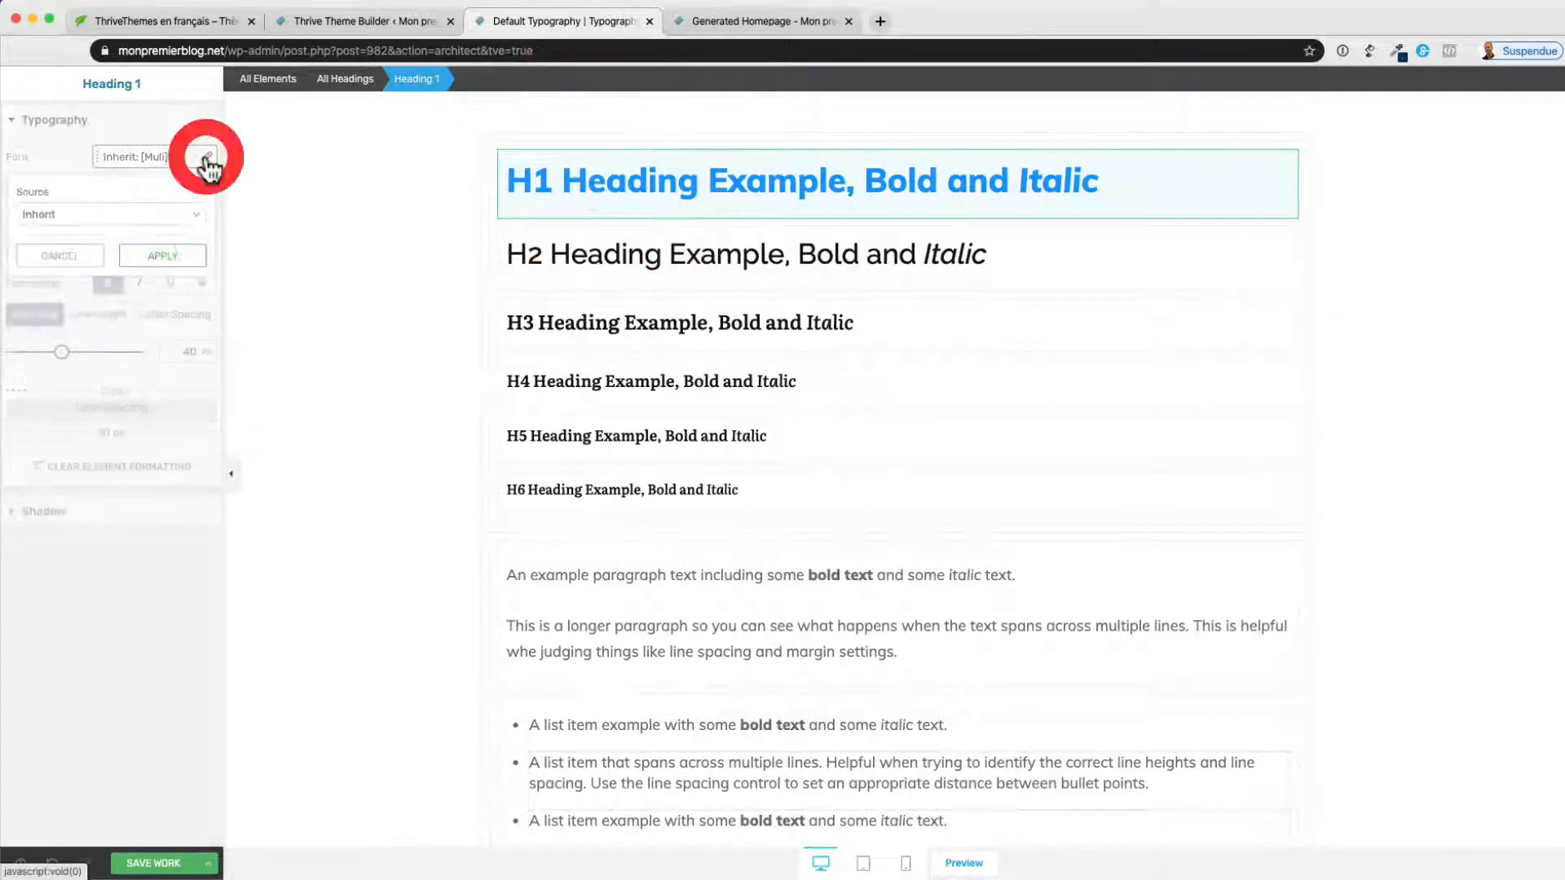
click(114, 210)
click(104, 186)
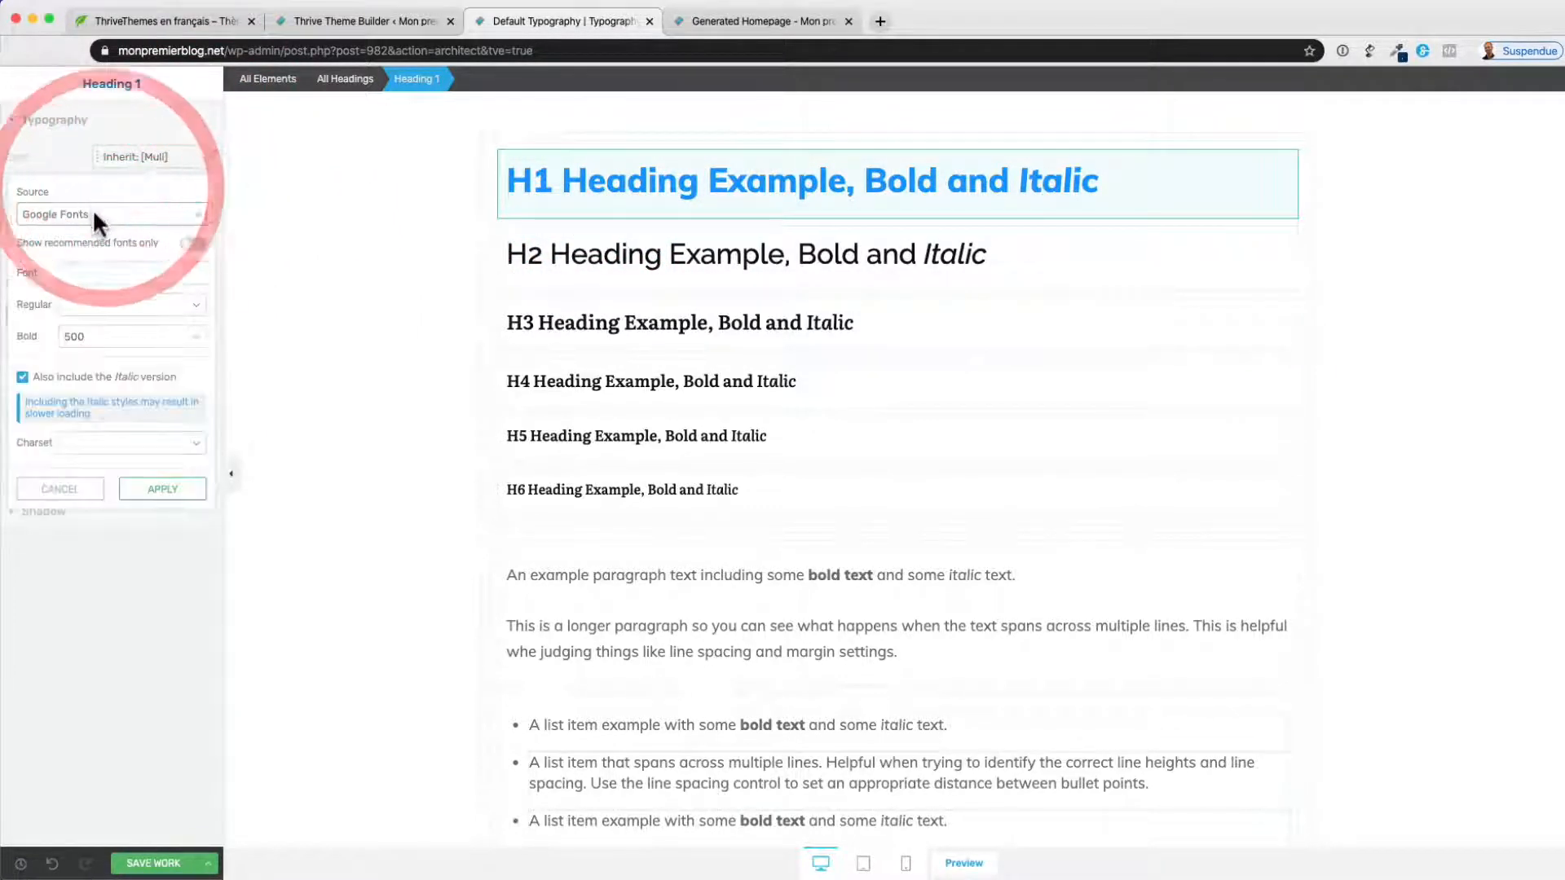
click(104, 269)
text(Raleway)
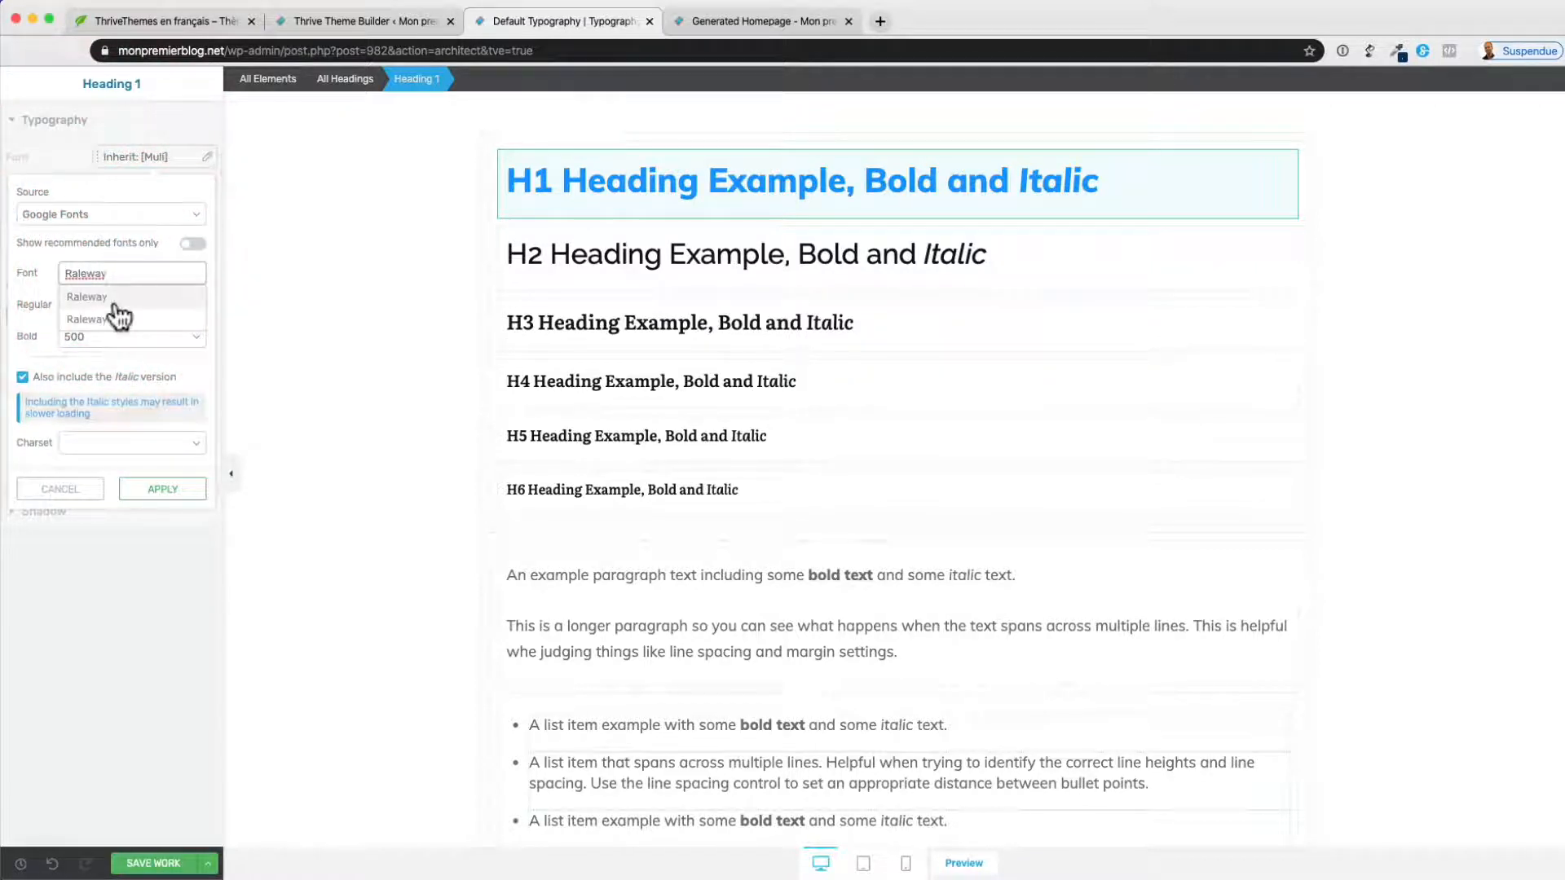
click(106, 298)
click(144, 491)
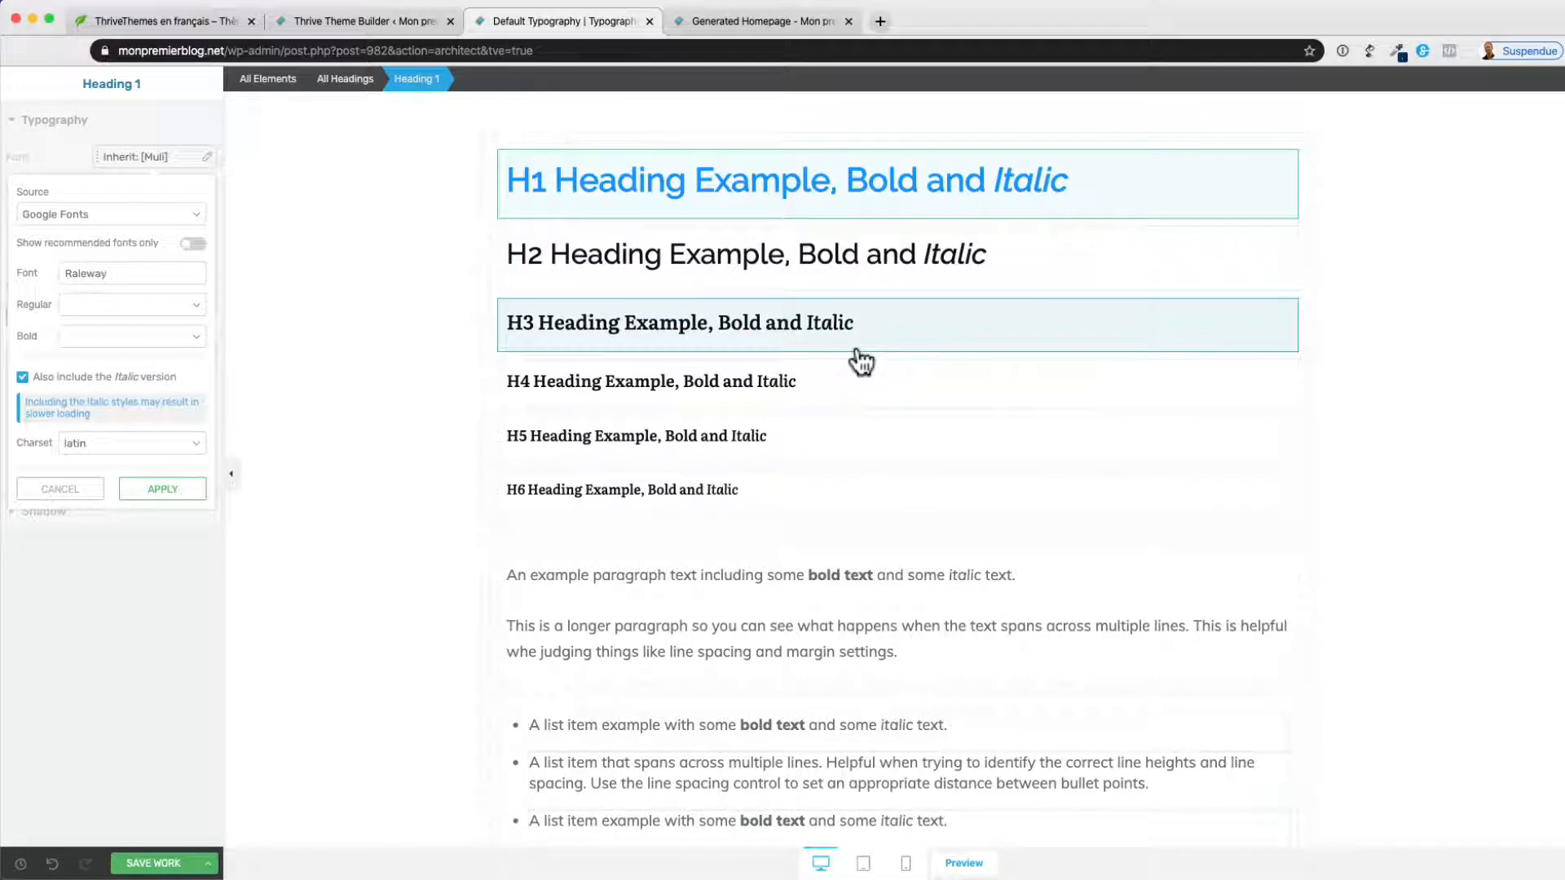
Set the Heading 3 font to Raleway and apply it
click(903, 341)
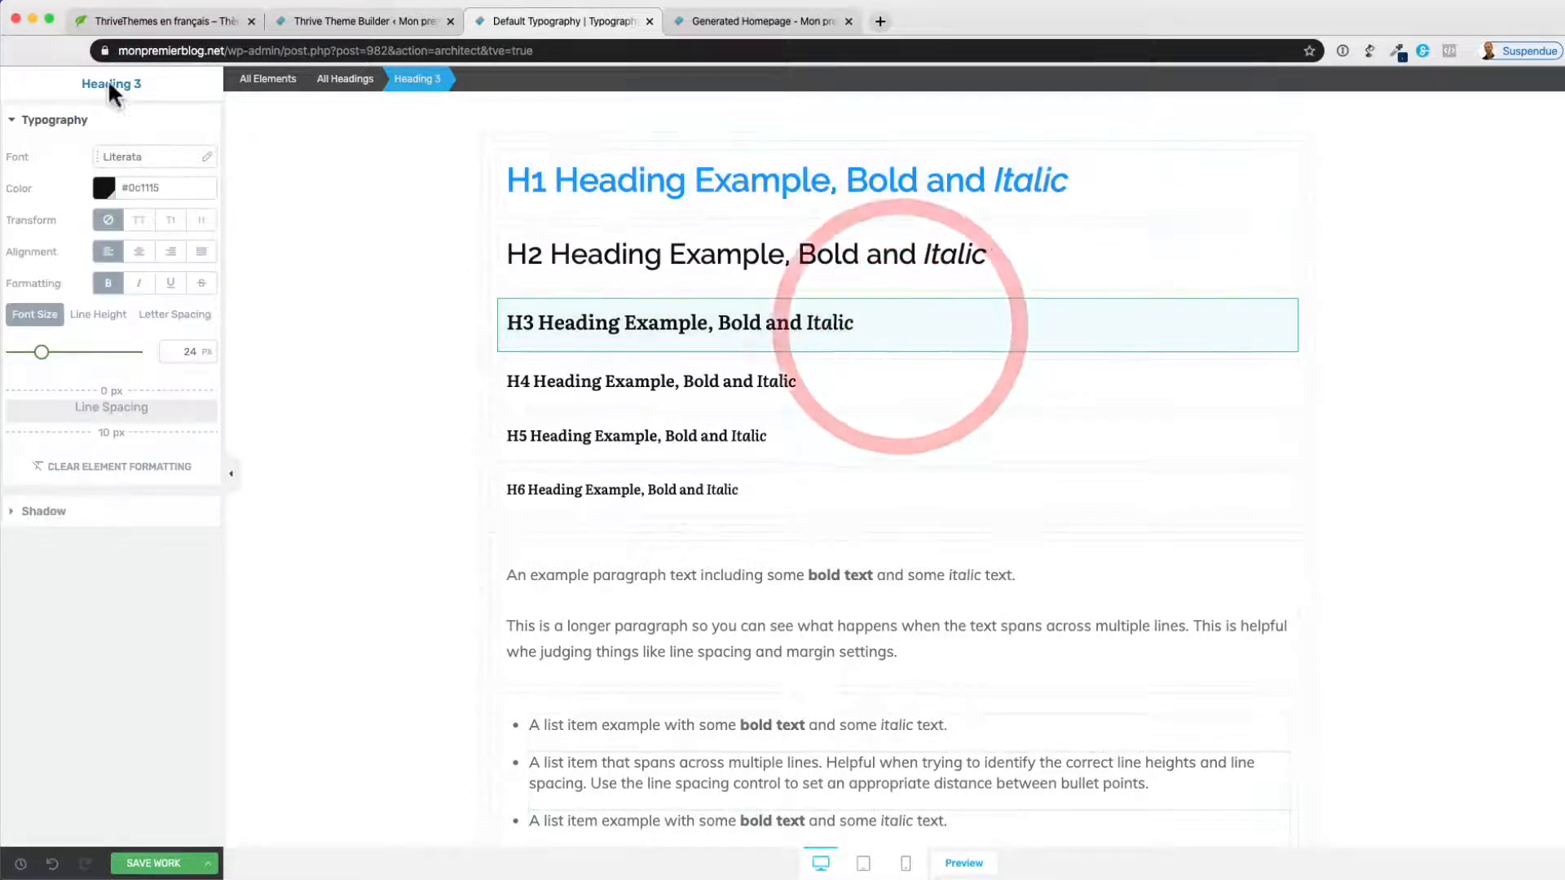
click(210, 157)
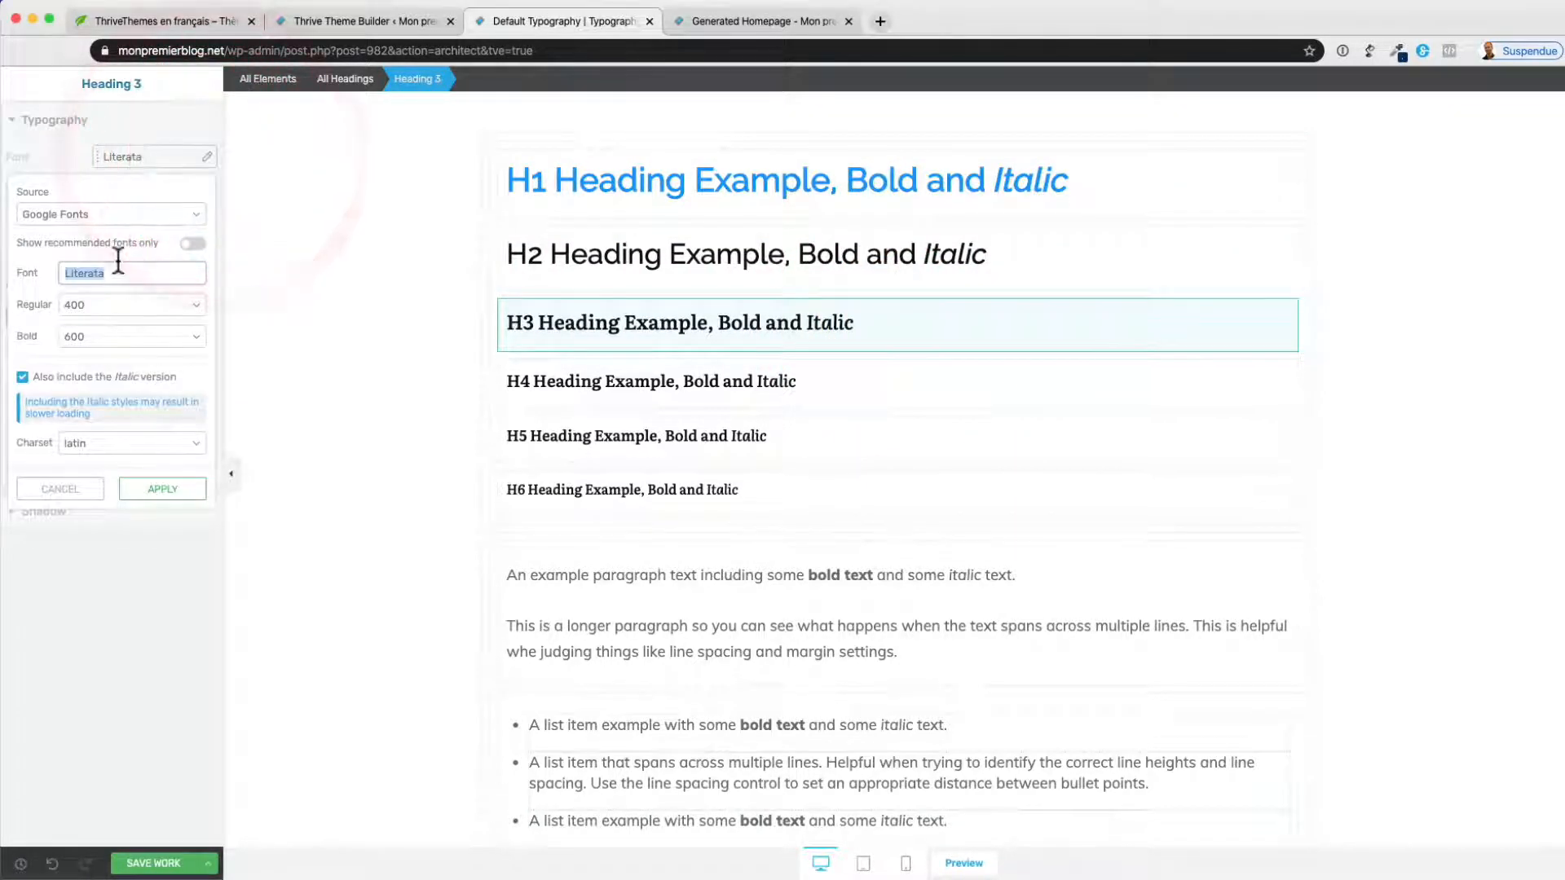
text(Raleway)
click(129, 297)
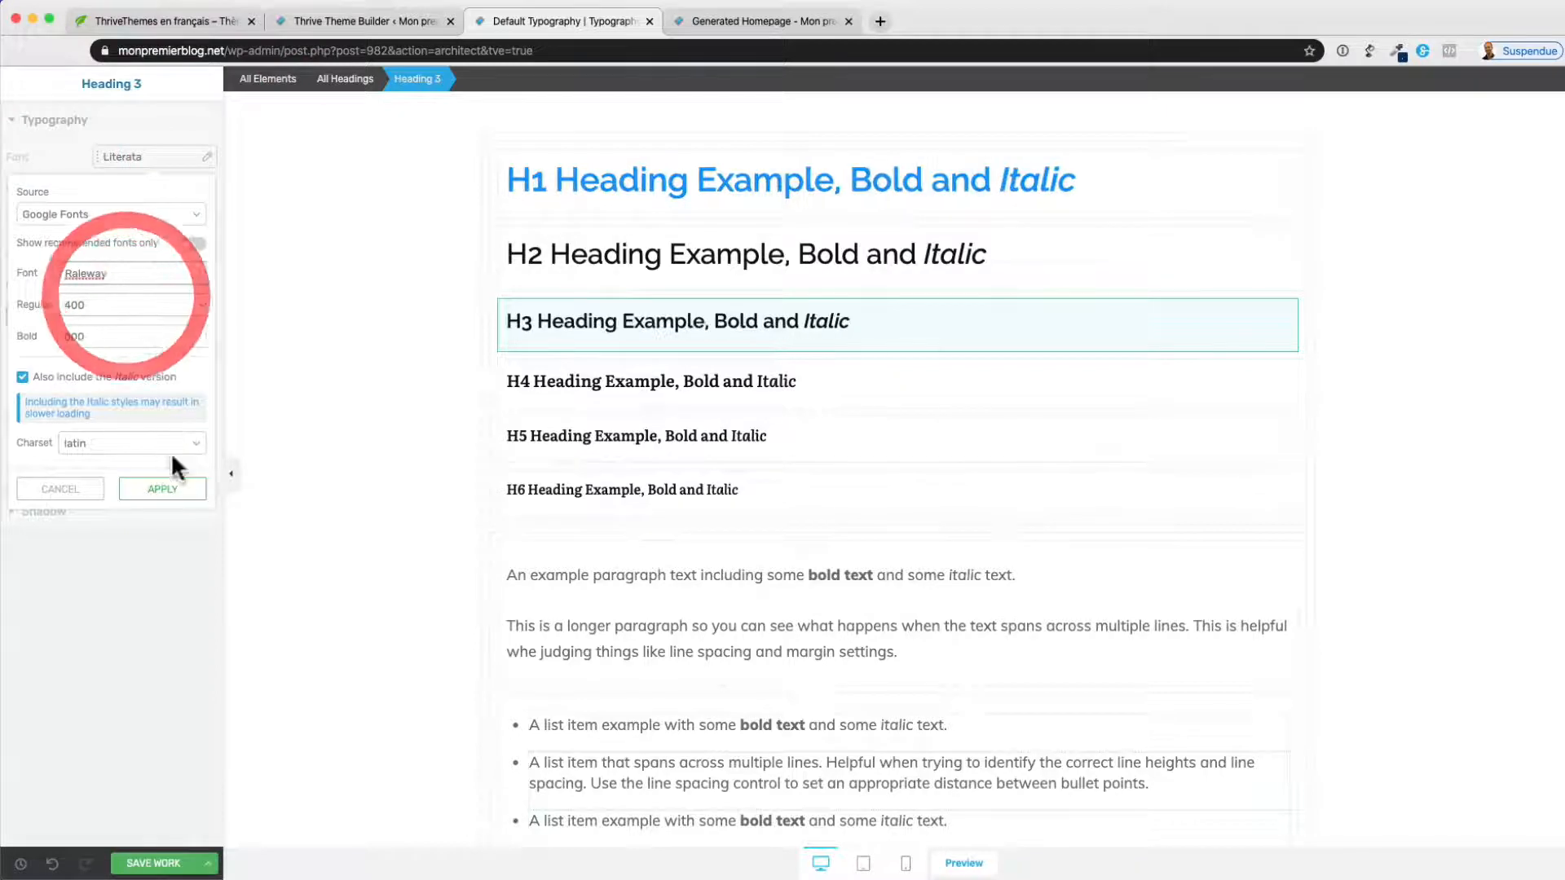
click(163, 489)
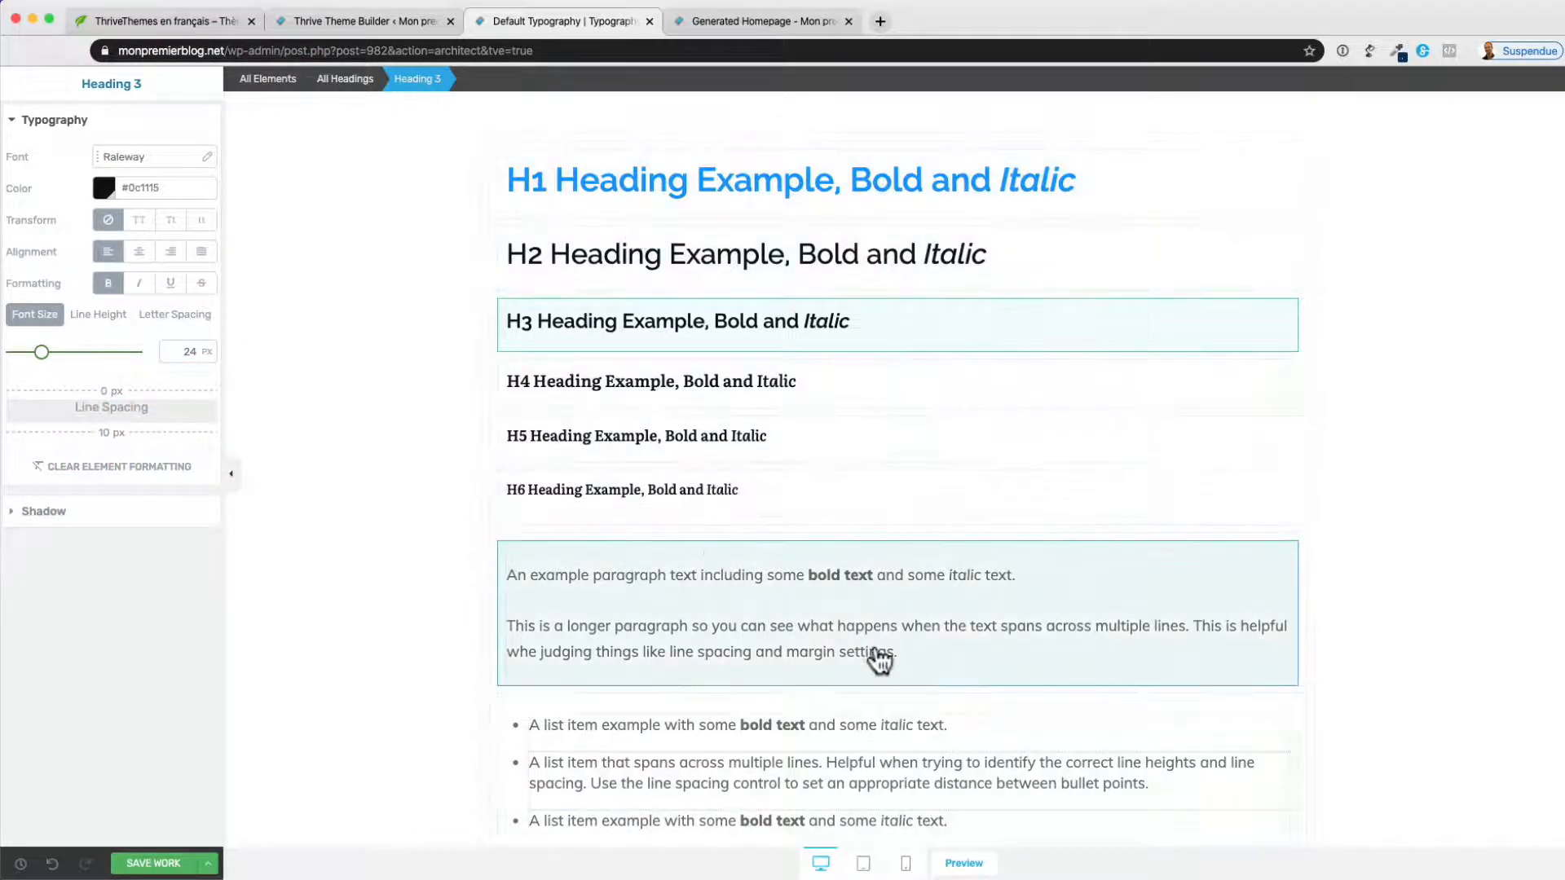
Change the example paragraph text's font to Raleway and apply it
scroll(879, 658, down, 3)
click(744, 326)
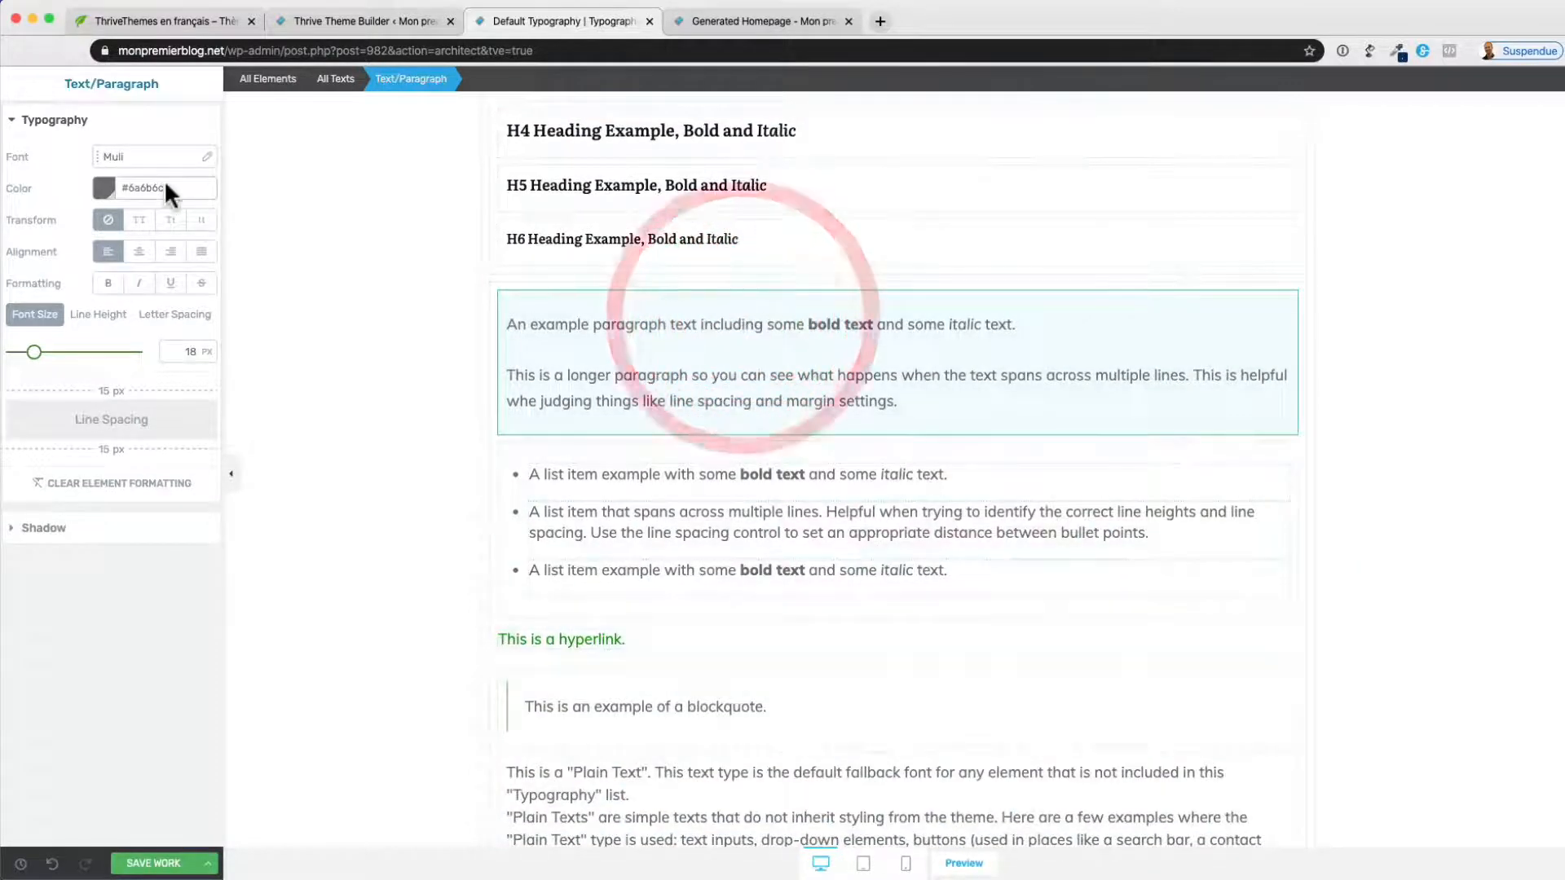
click(205, 158)
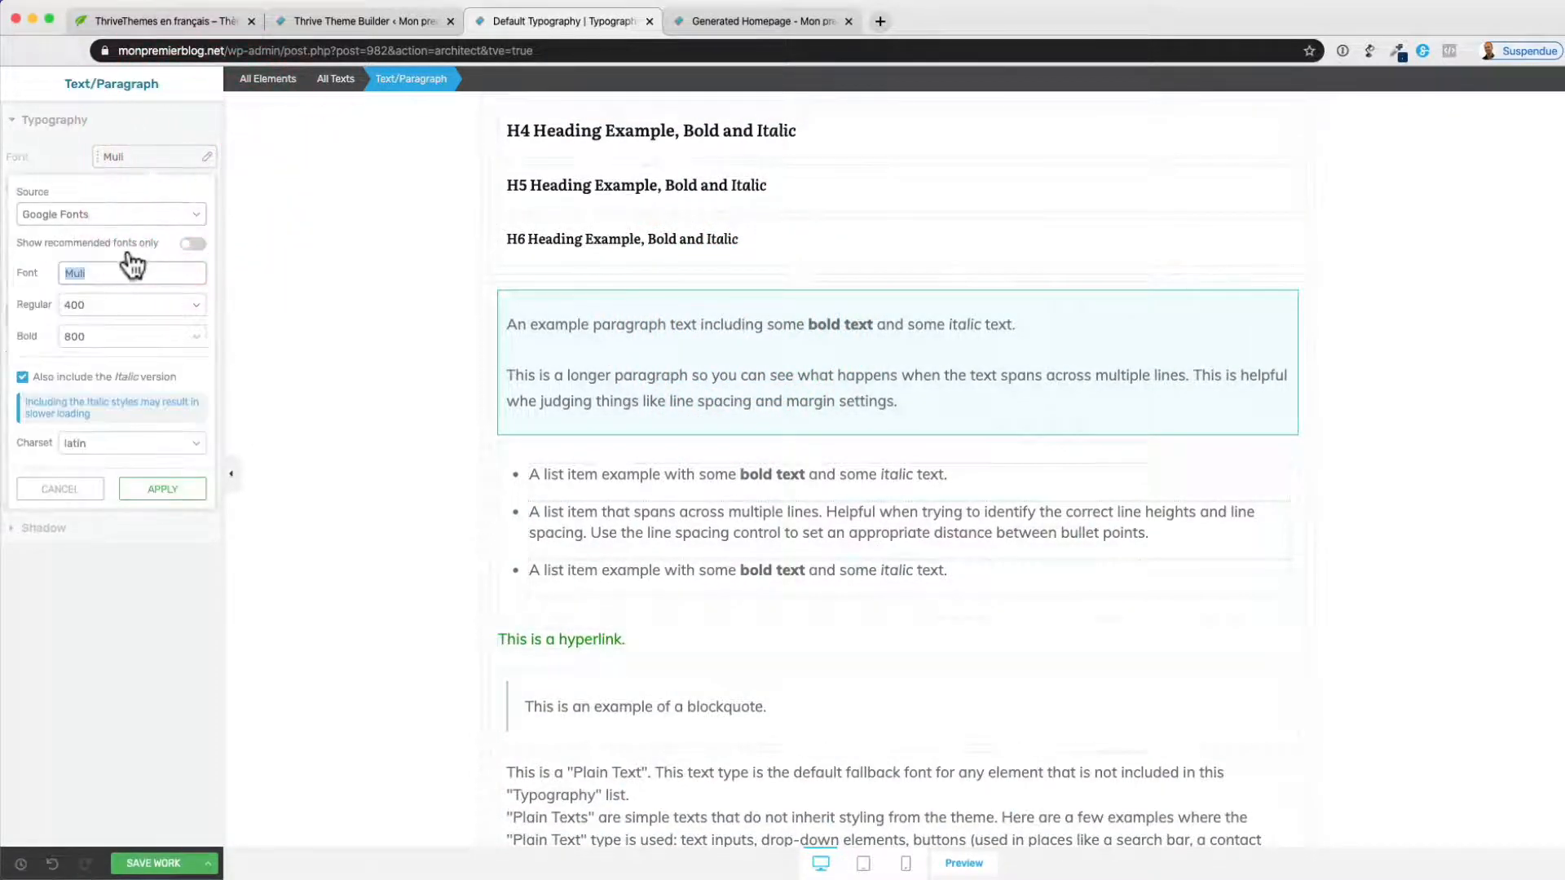
text(Raleway)
click(114, 297)
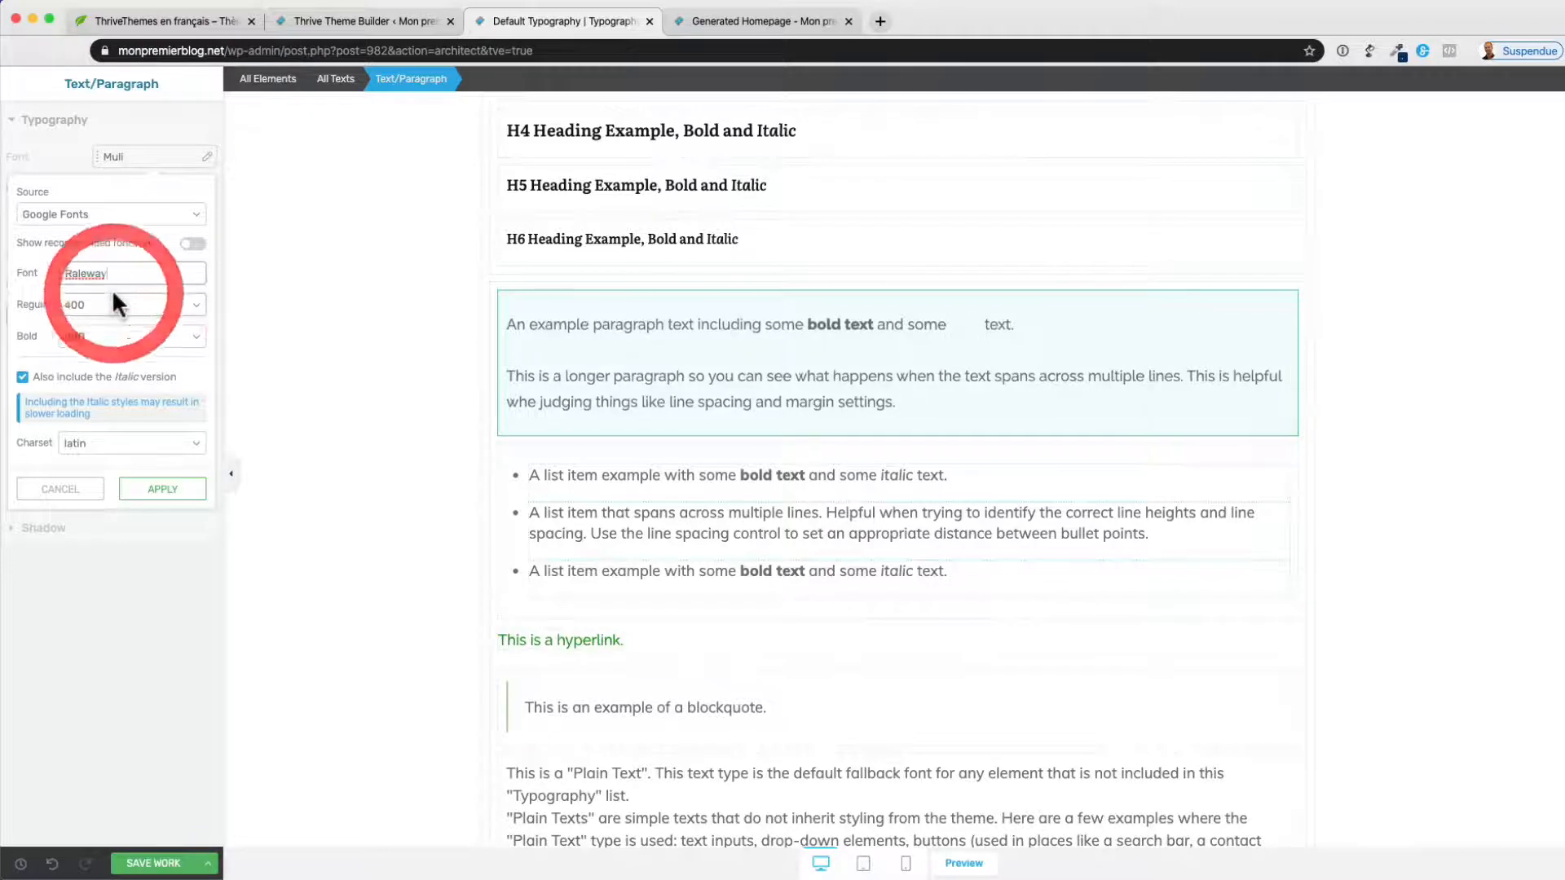
click(145, 491)
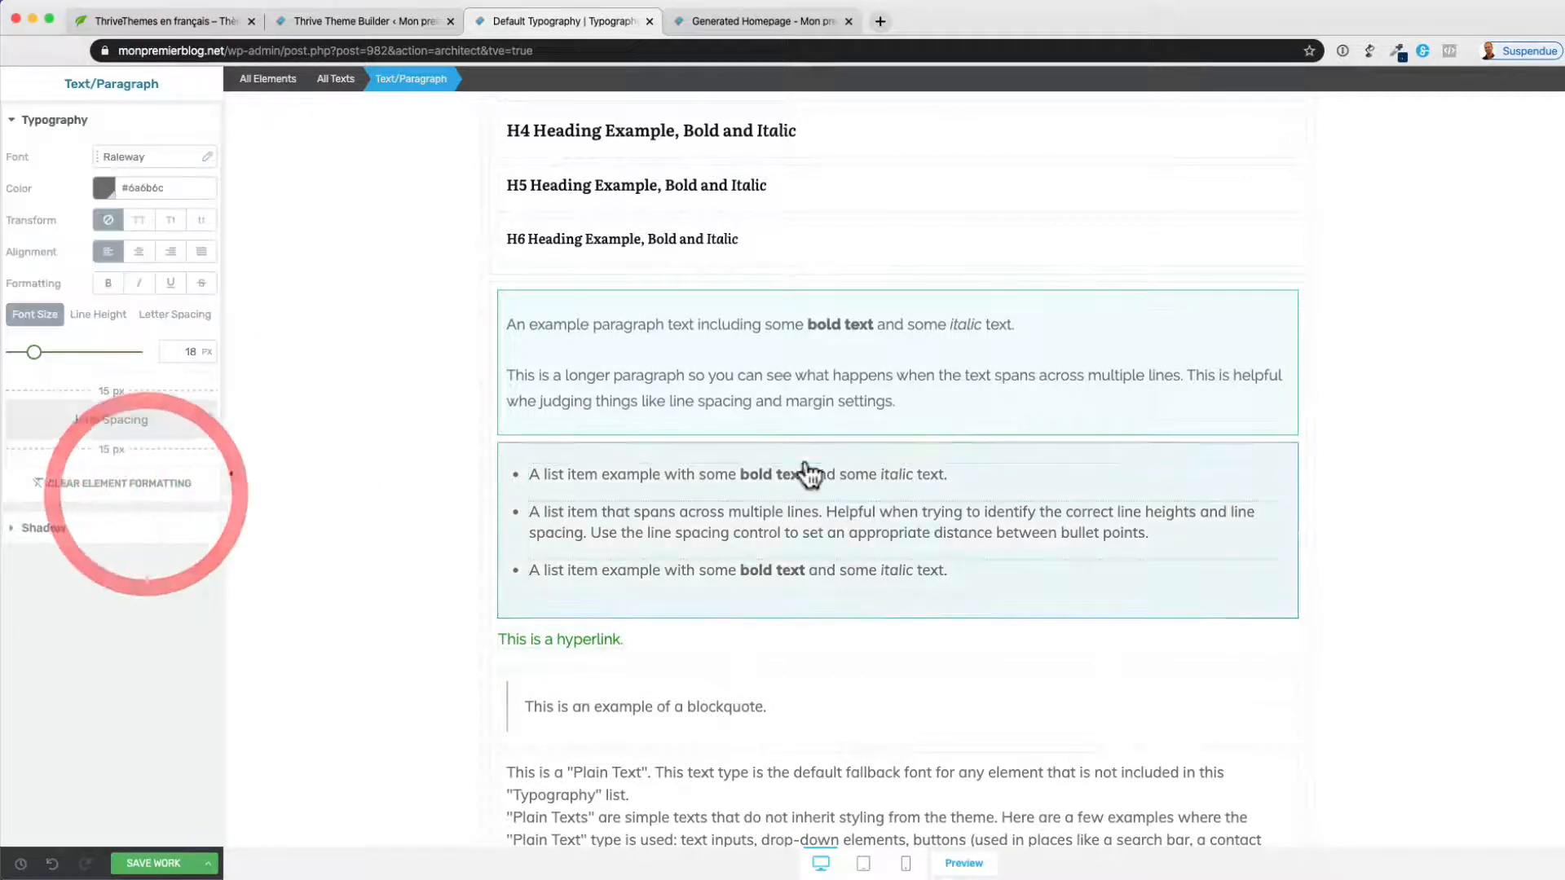
Set the list item font to Raleway and apply it
click(806, 474)
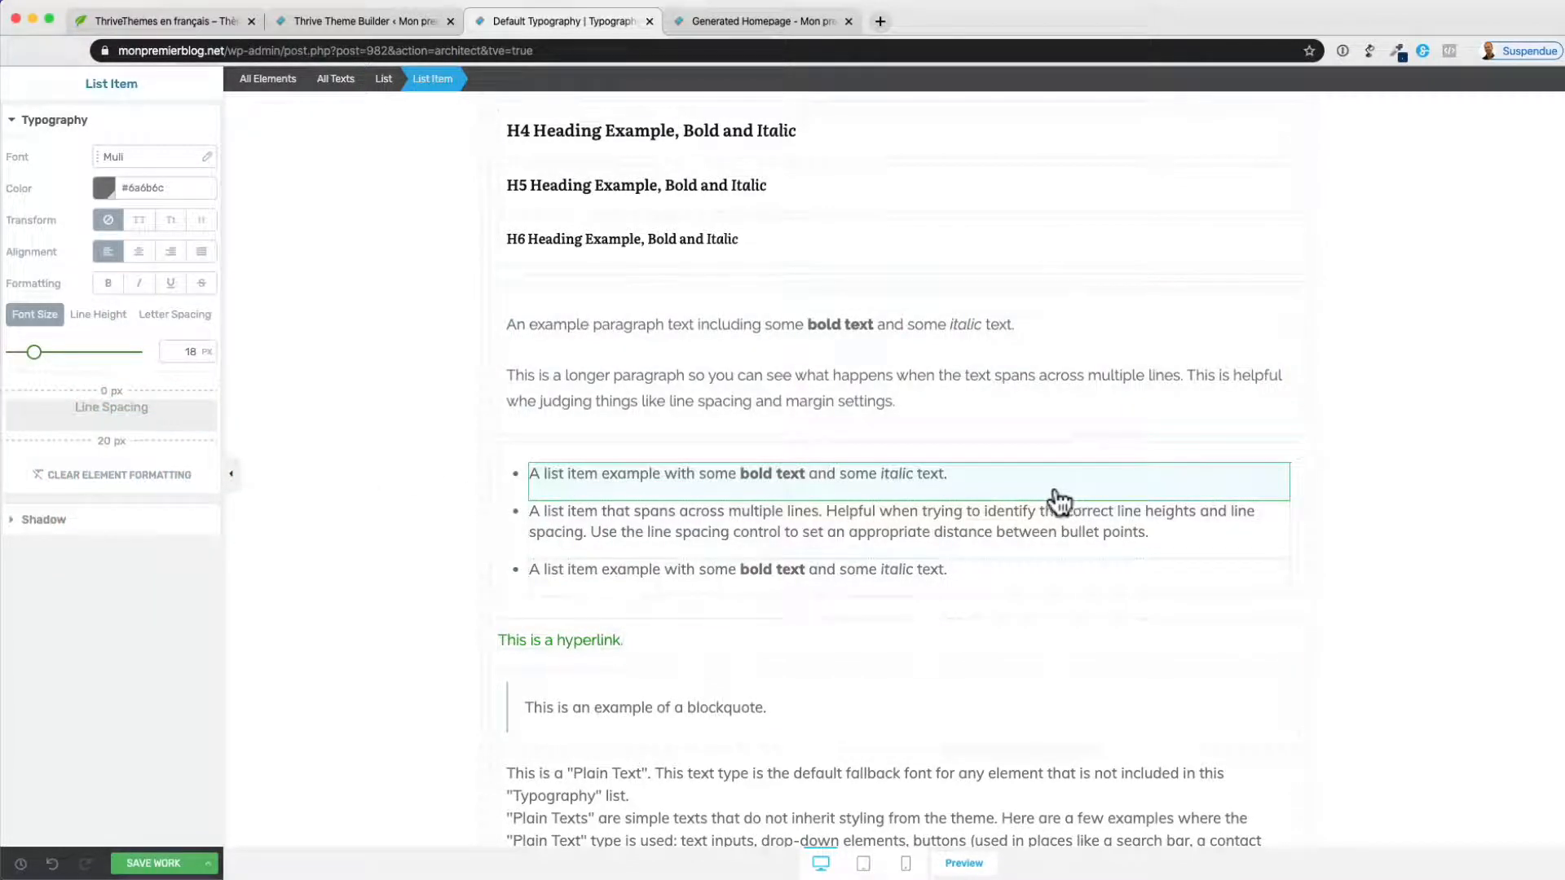
click(209, 157)
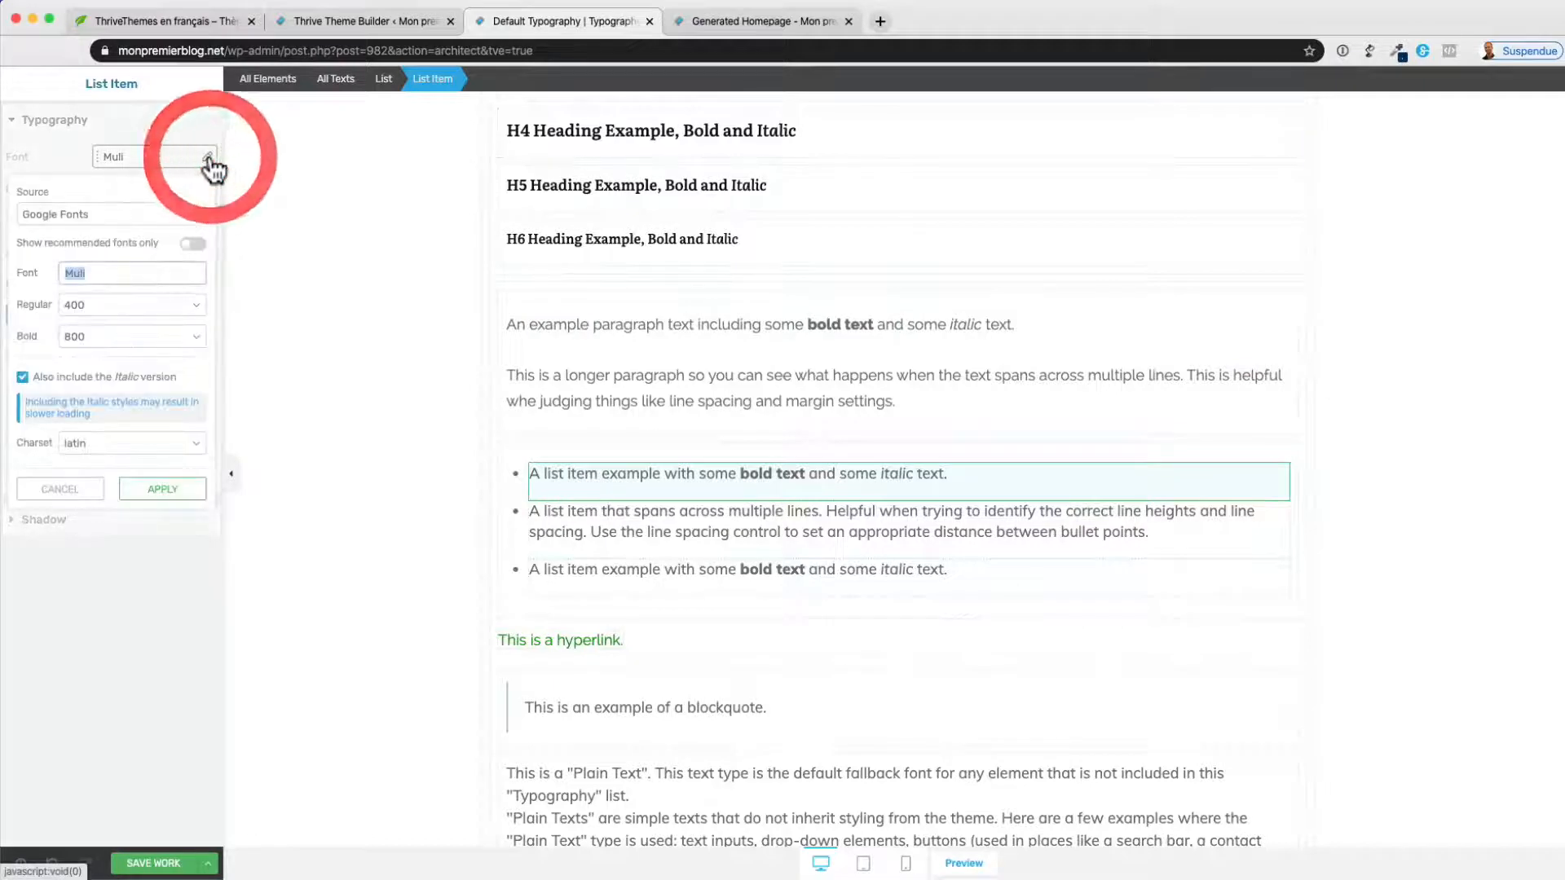
text(Raleway)
click(131, 297)
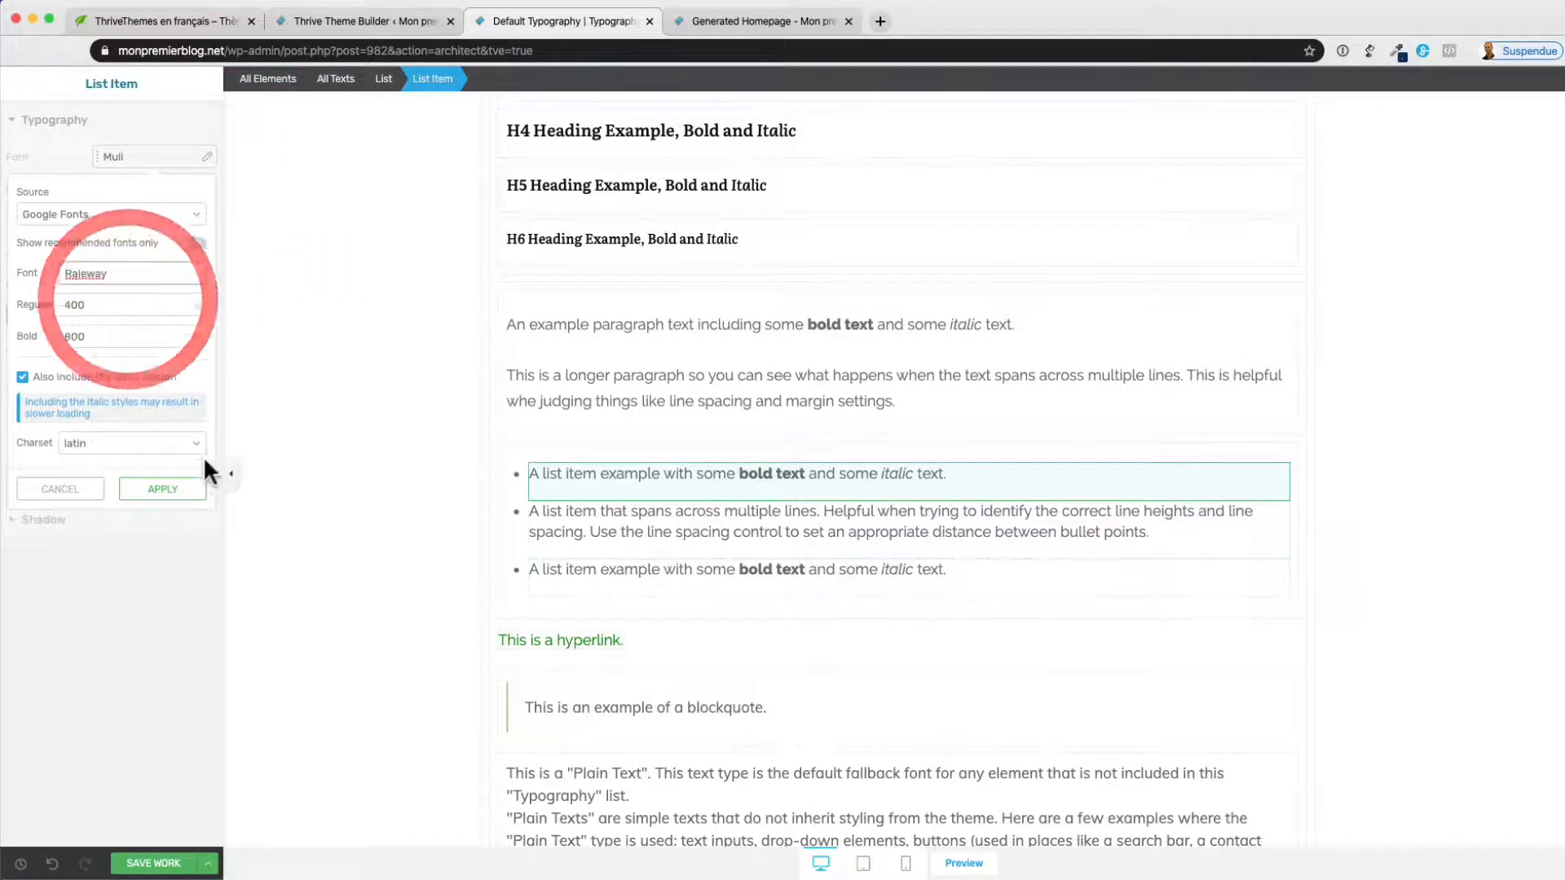
click(162, 489)
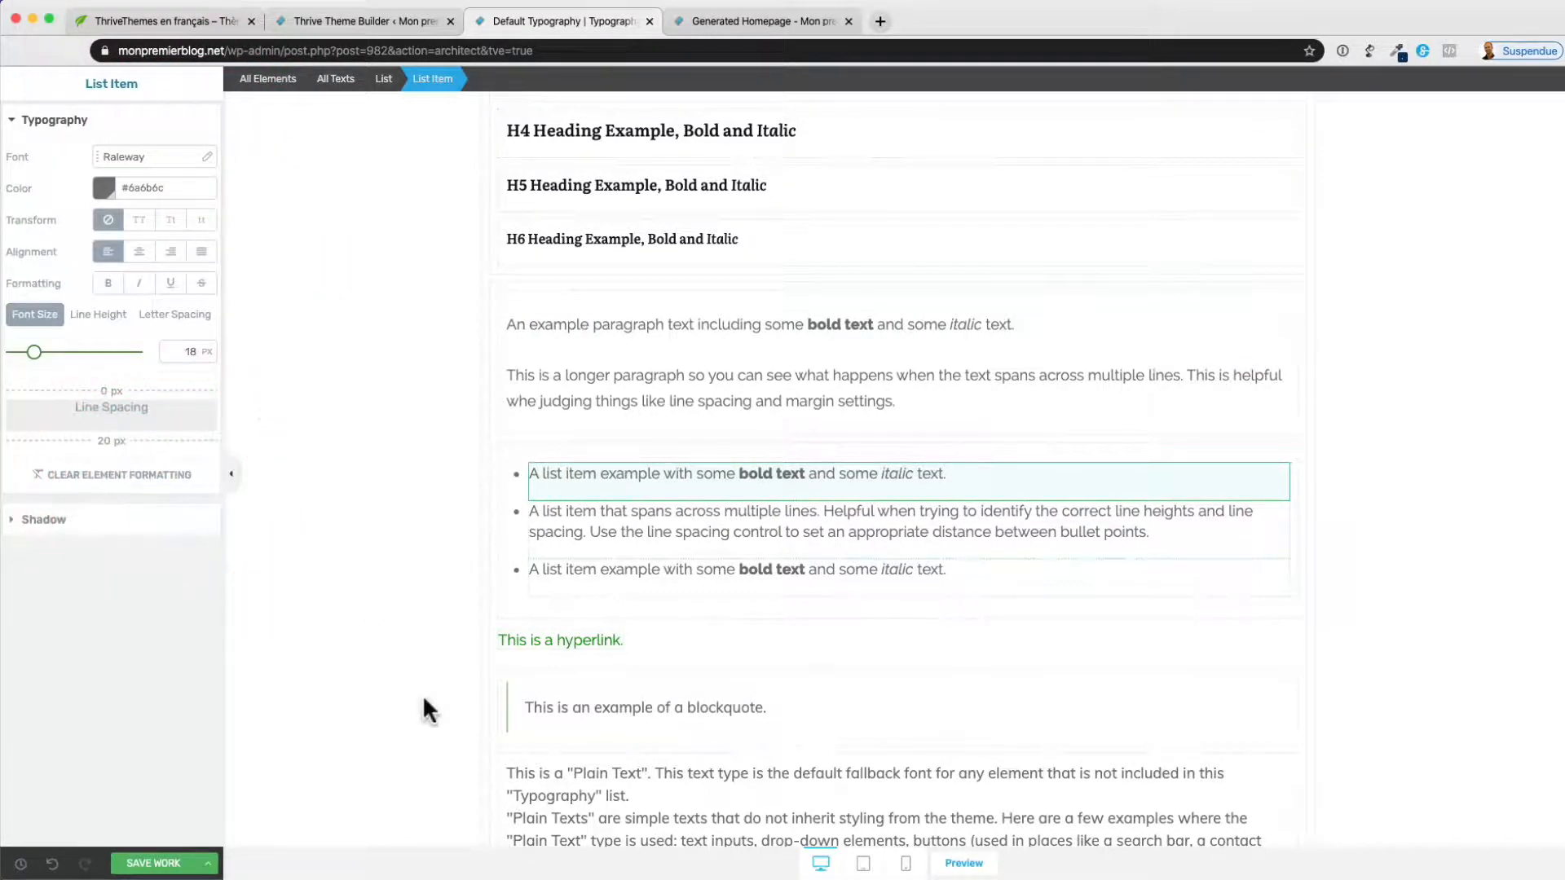
Change the example hyperlink's normal color to light blue #00b9ff and apply it
scroll(422, 694, down, 3)
scroll(422, 694, up, 5)
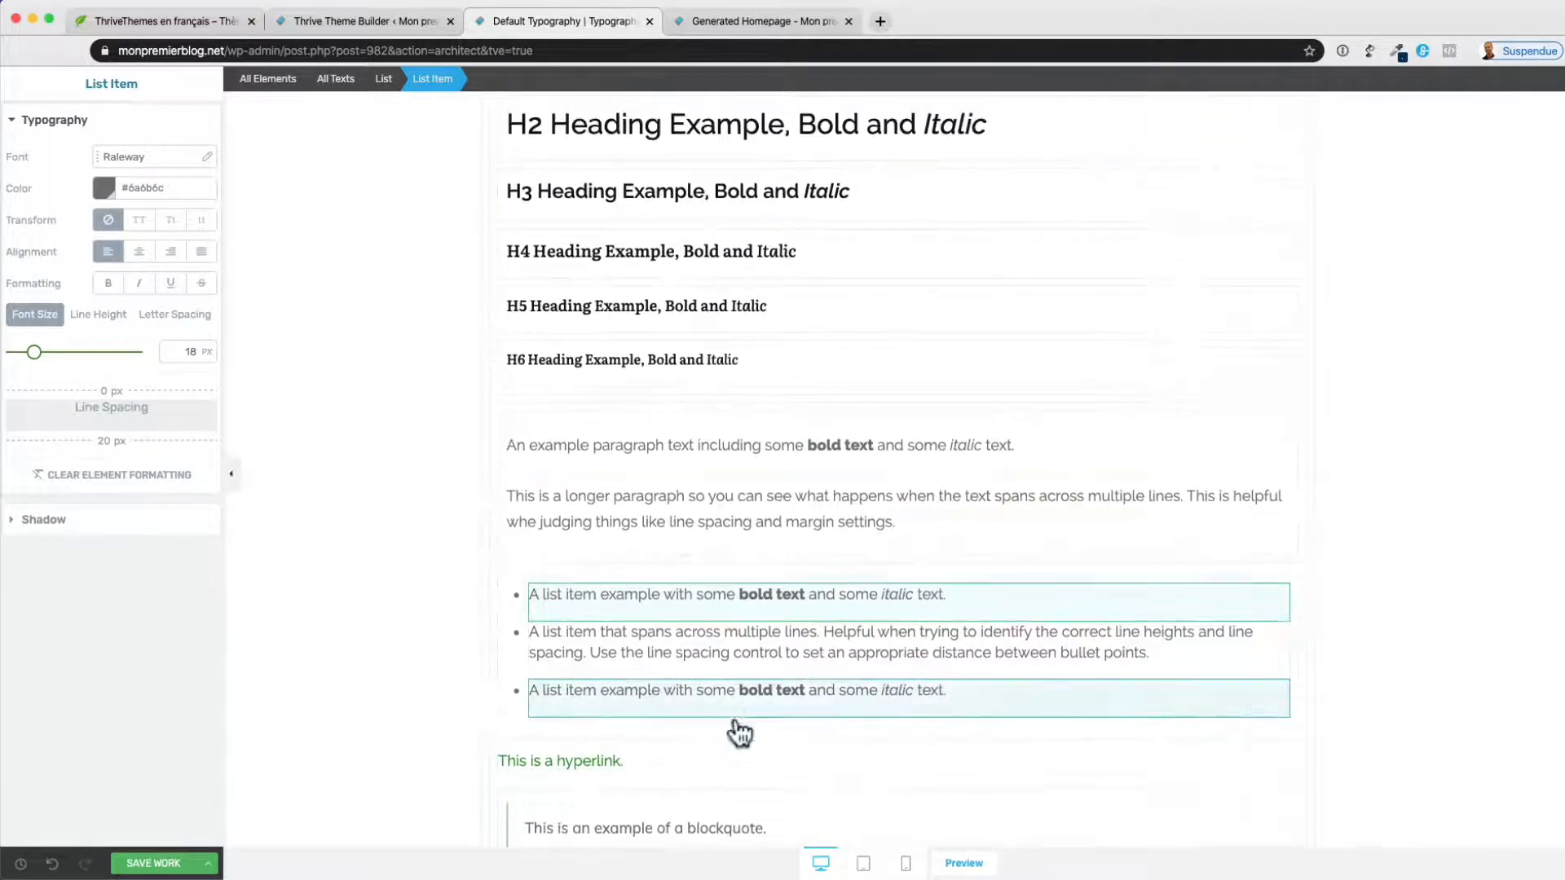
click(607, 766)
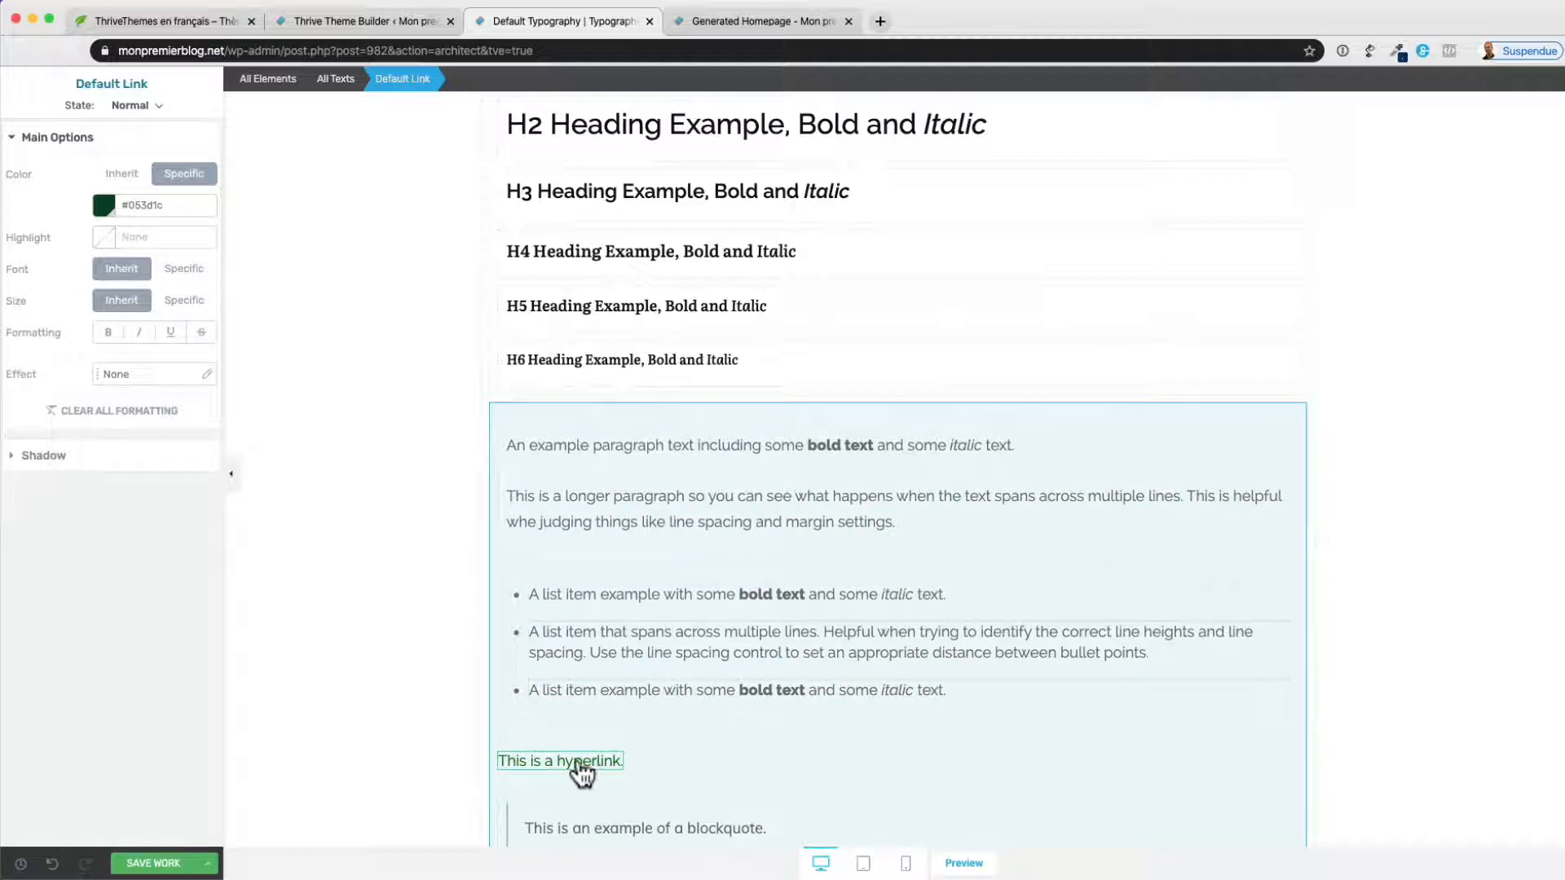
click(107, 209)
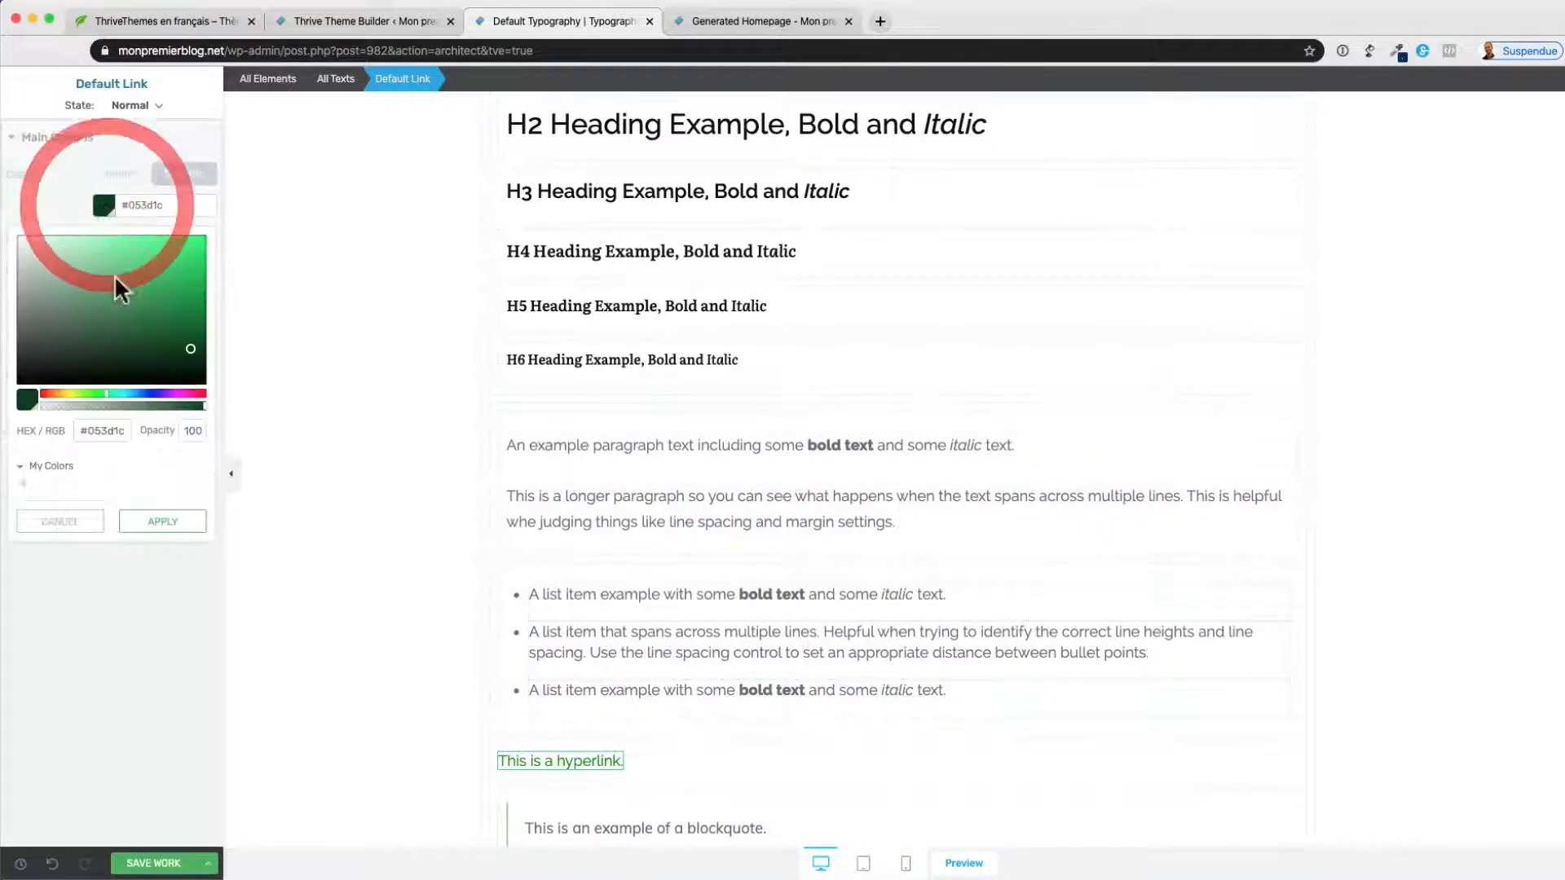
click(128, 395)
drag(128, 397, 131, 396)
drag(191, 347, 222, 213)
click(163, 522)
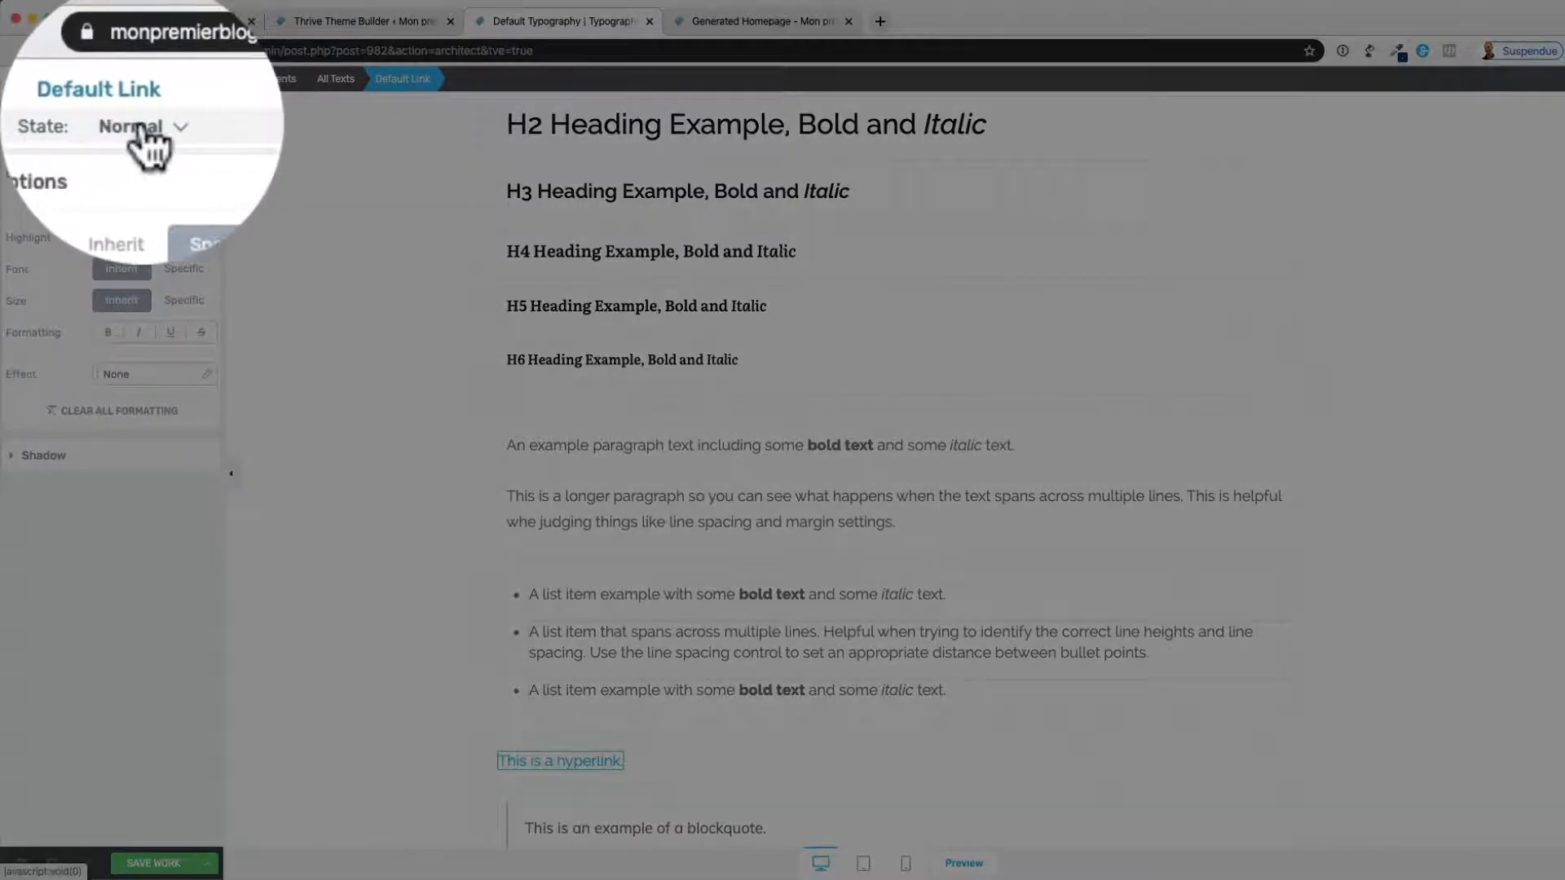
Set the default link's hover color to dark blue #00639c, apply it, and return the link to its normal state
click(134, 108)
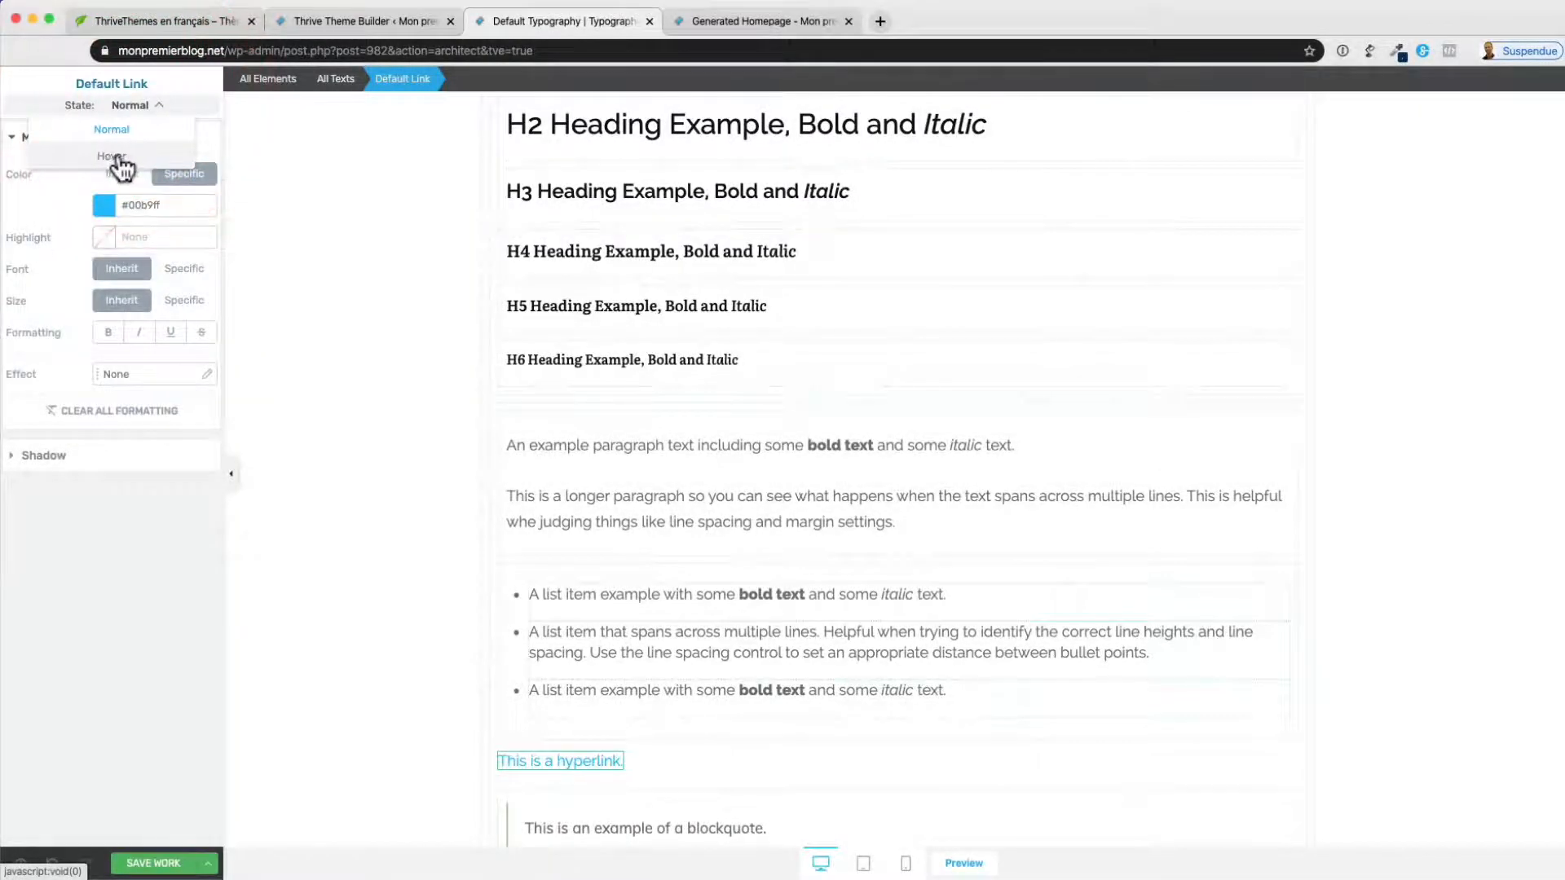
click(114, 157)
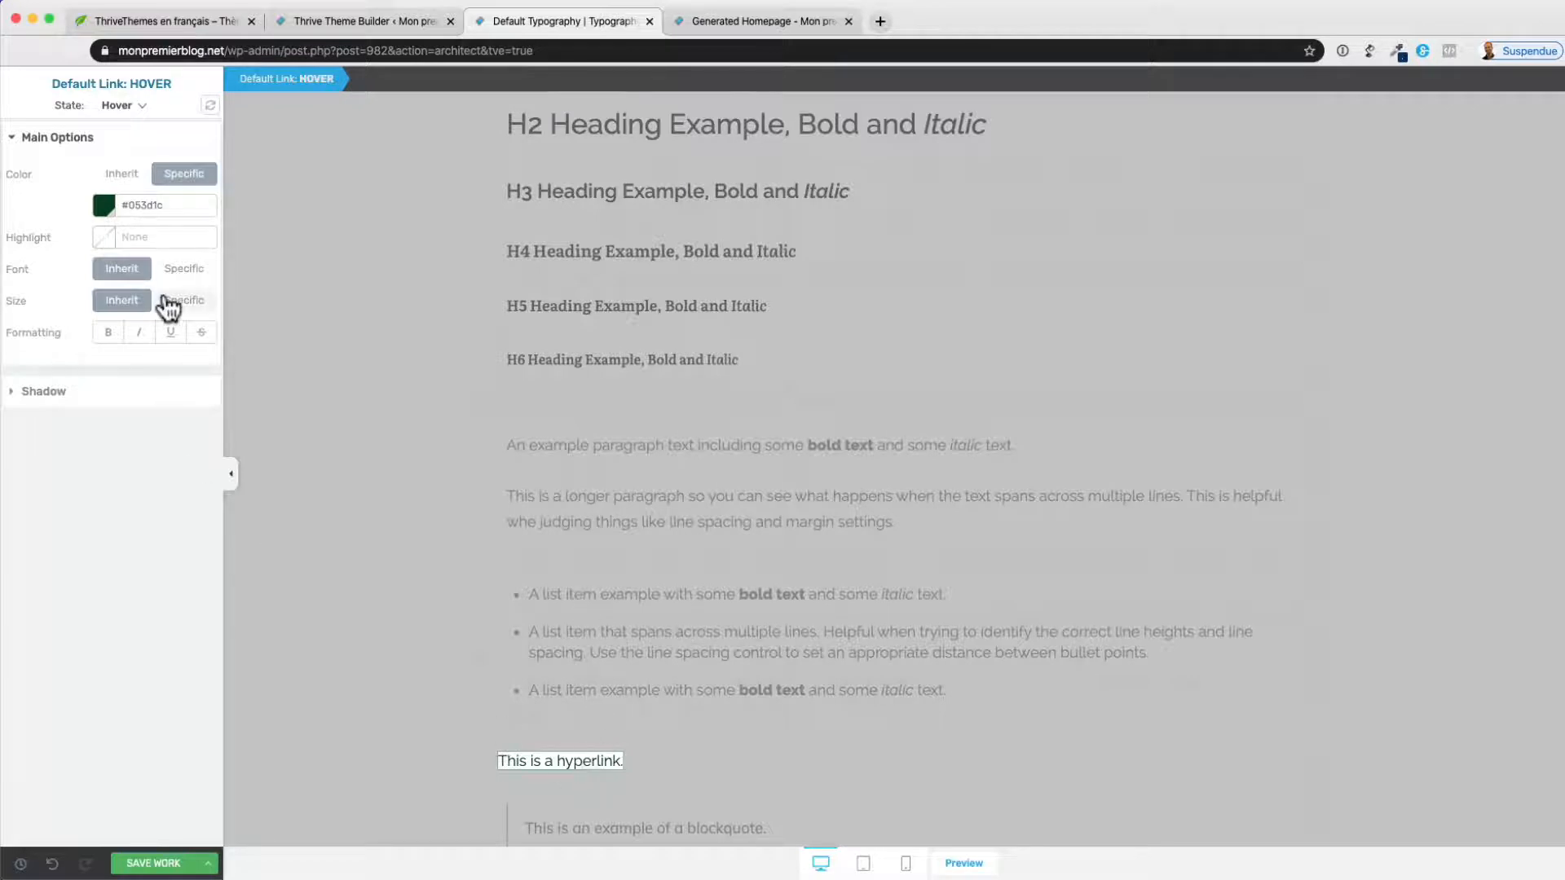
click(102, 214)
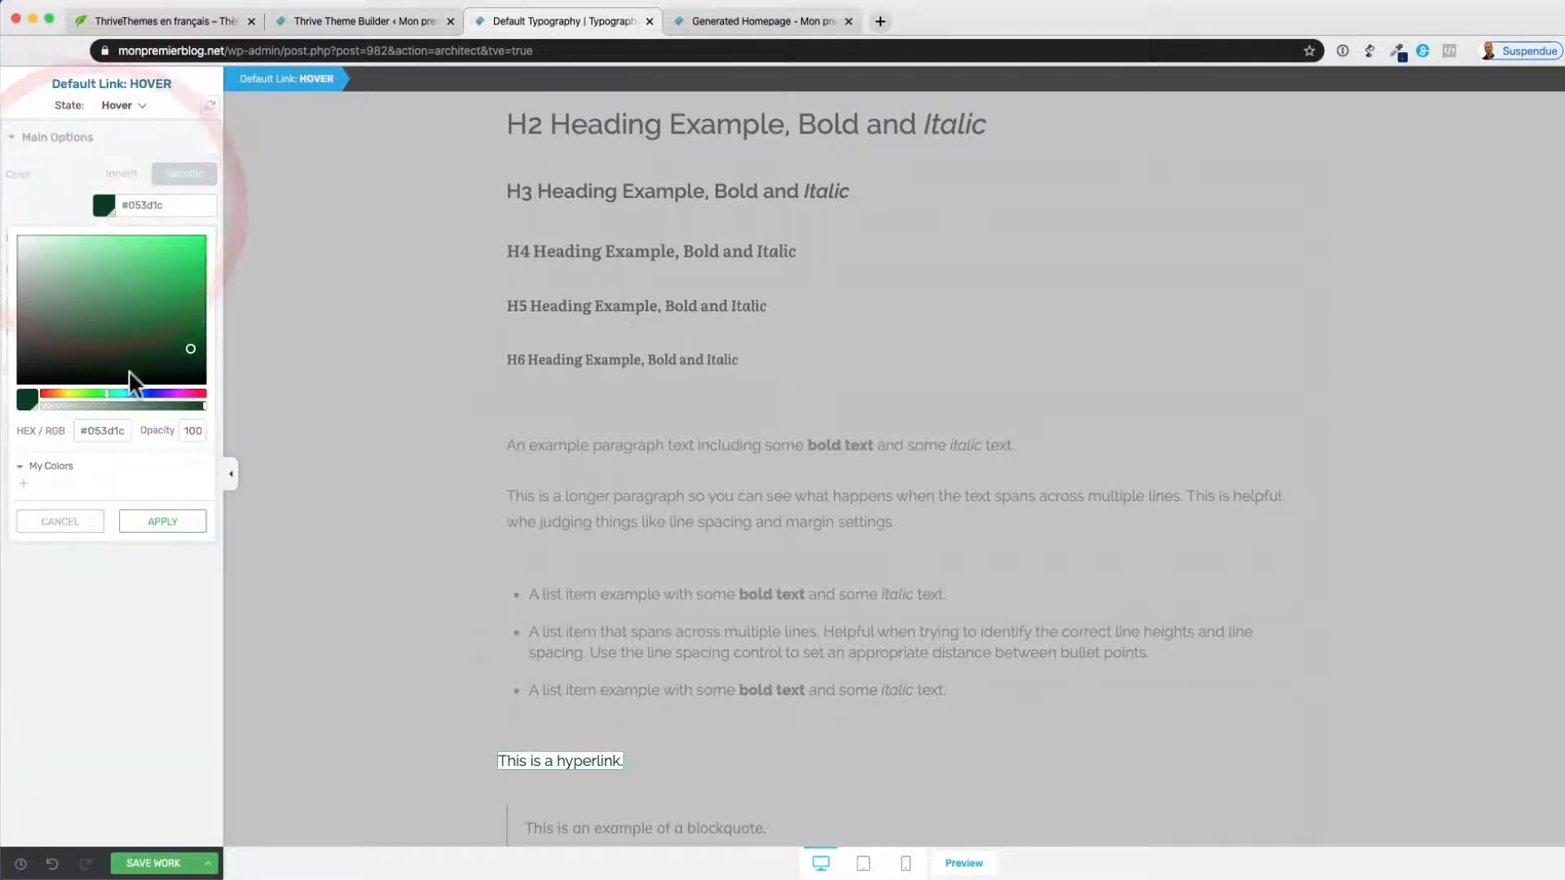
drag(124, 394, 132, 395)
drag(193, 267, 215, 293)
click(167, 522)
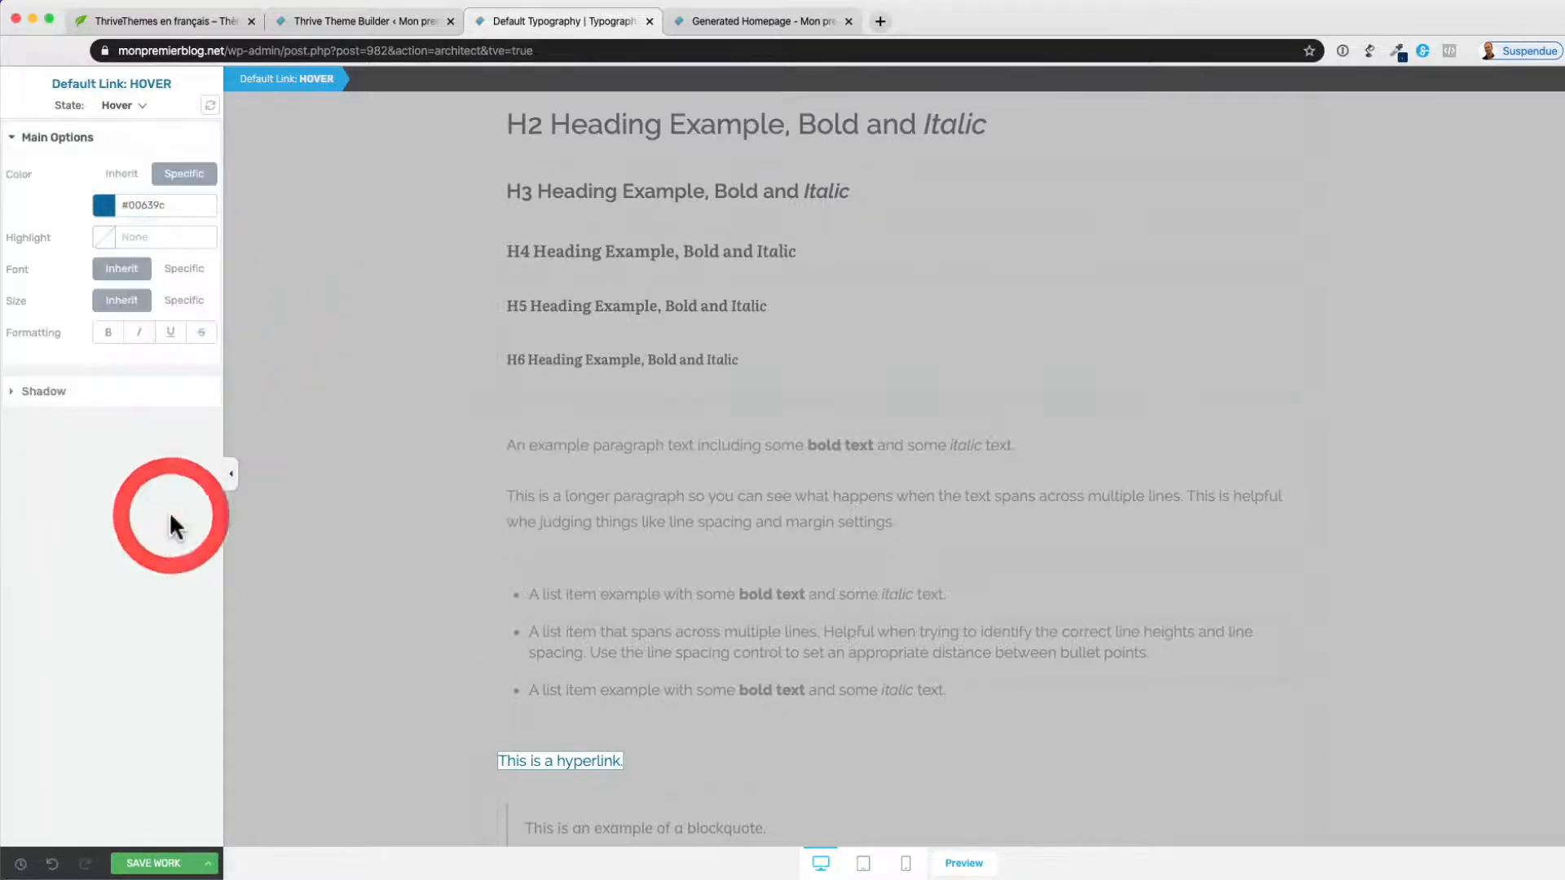
click(114, 121)
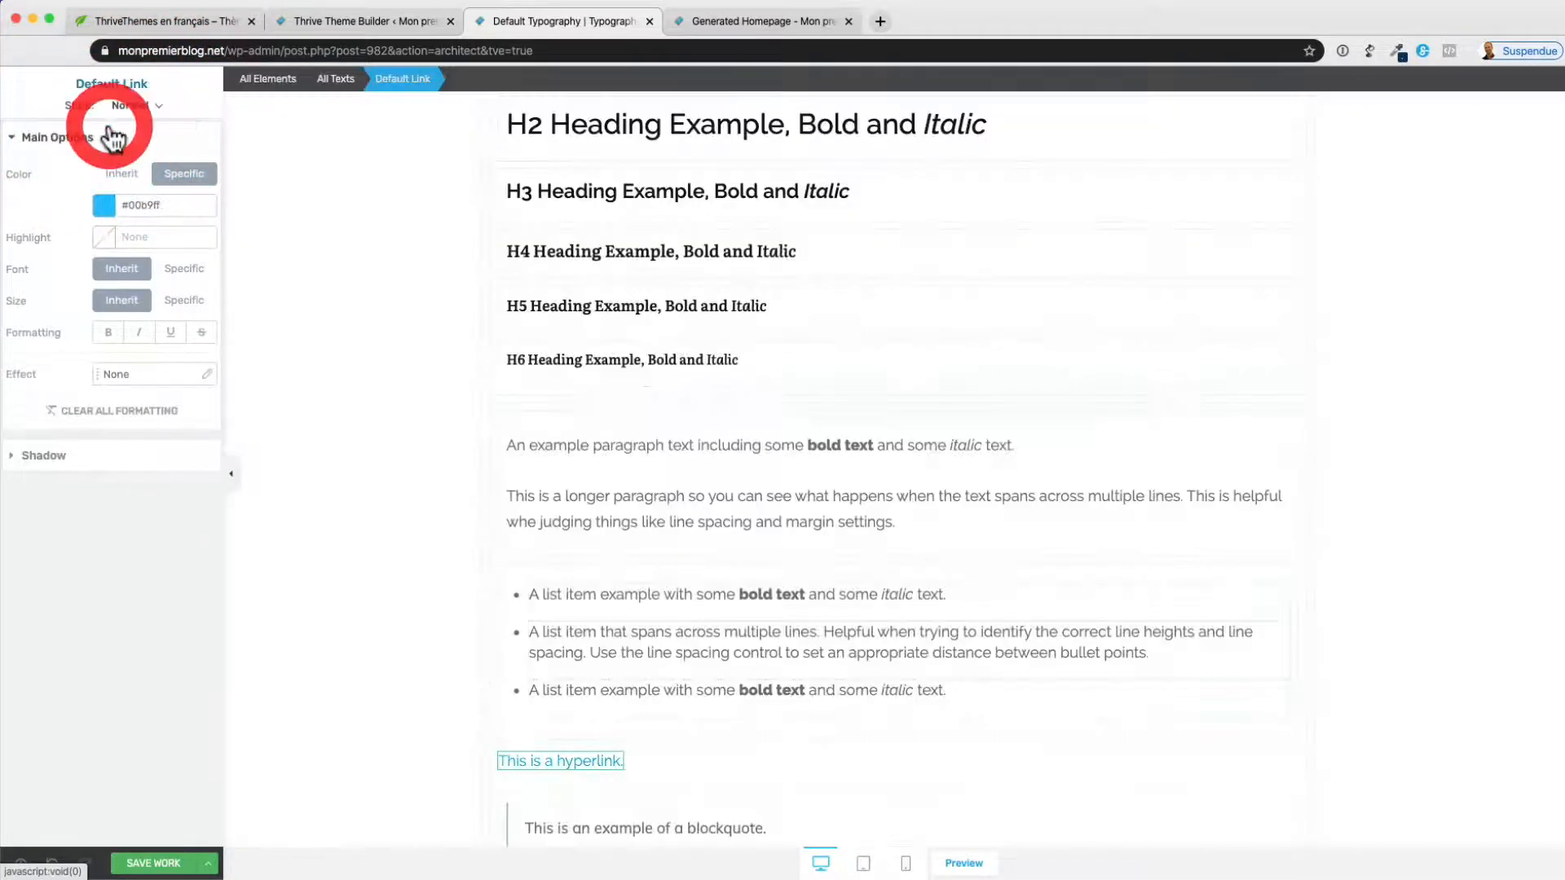
click(311, 710)
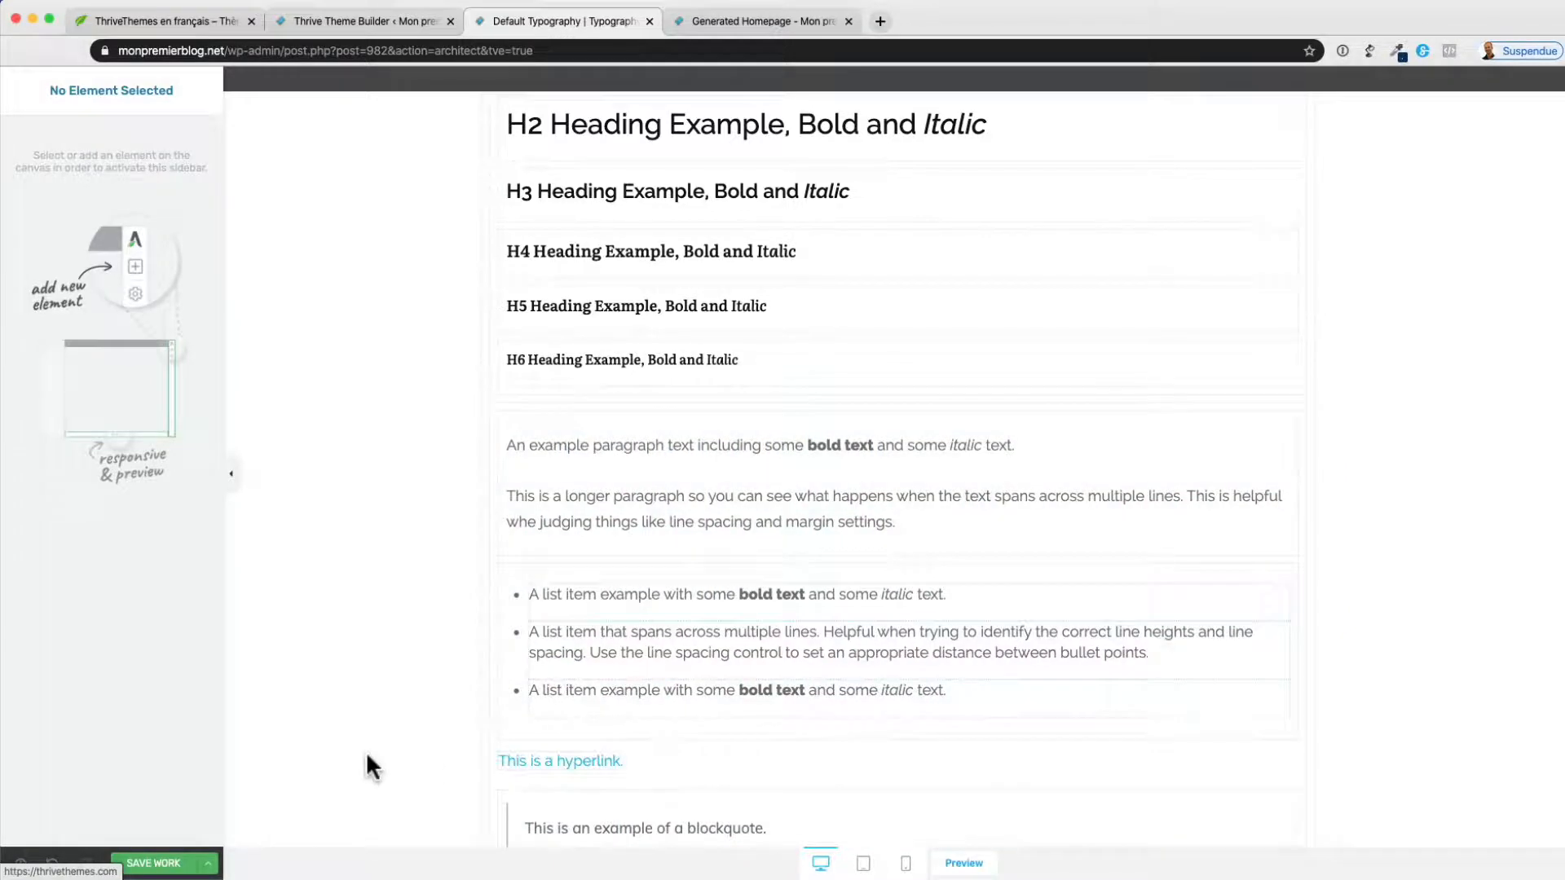
click(367, 756)
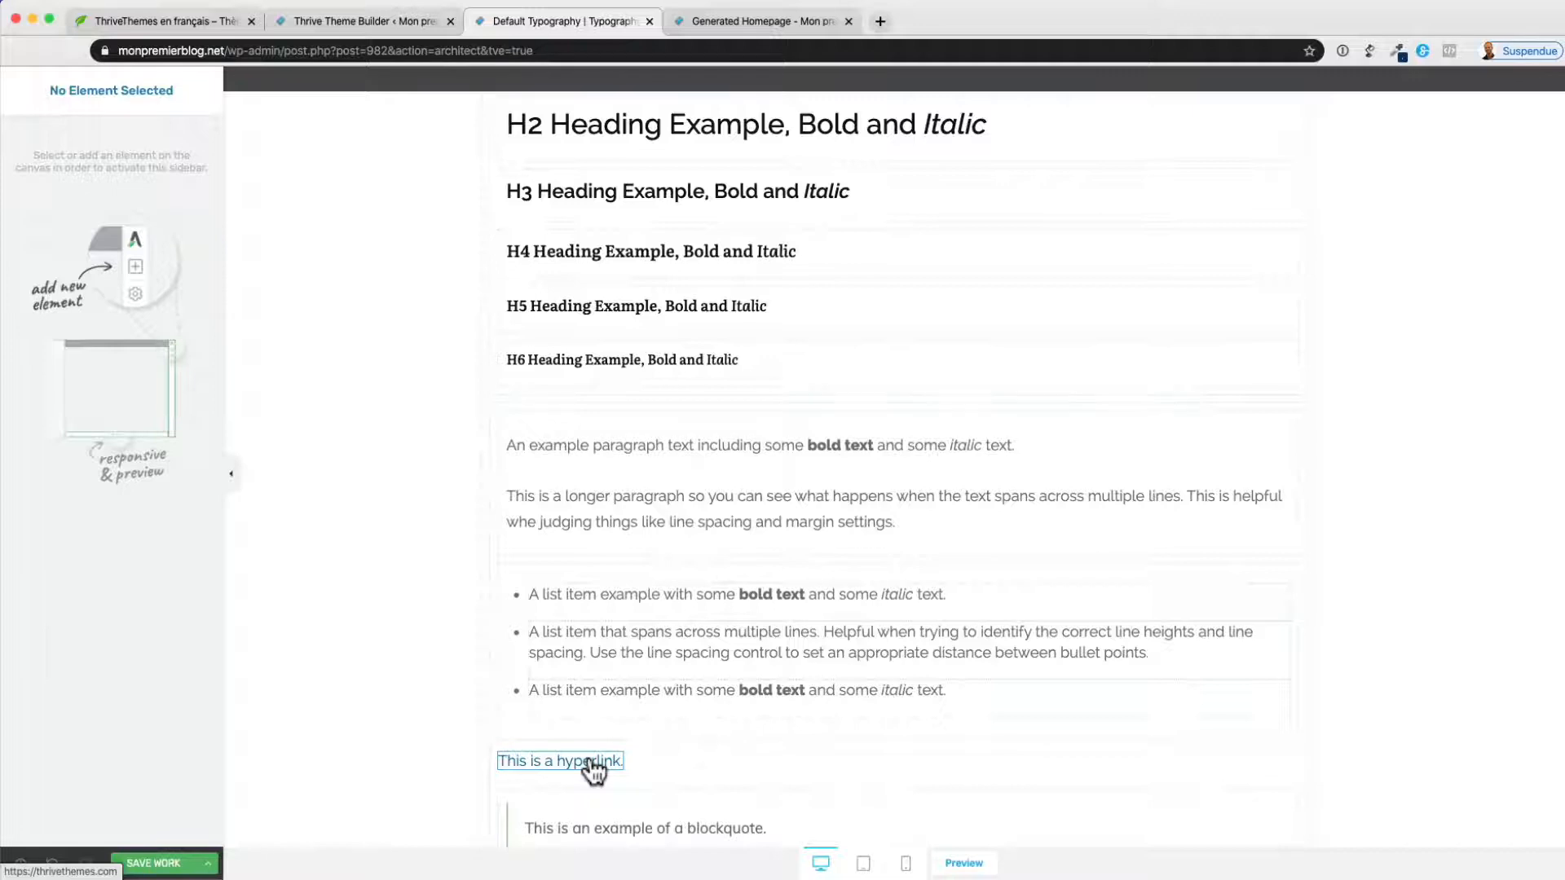
Set the blockquote font to Raleway, apply it, and save the default typography
scroll(592, 770, down, 4)
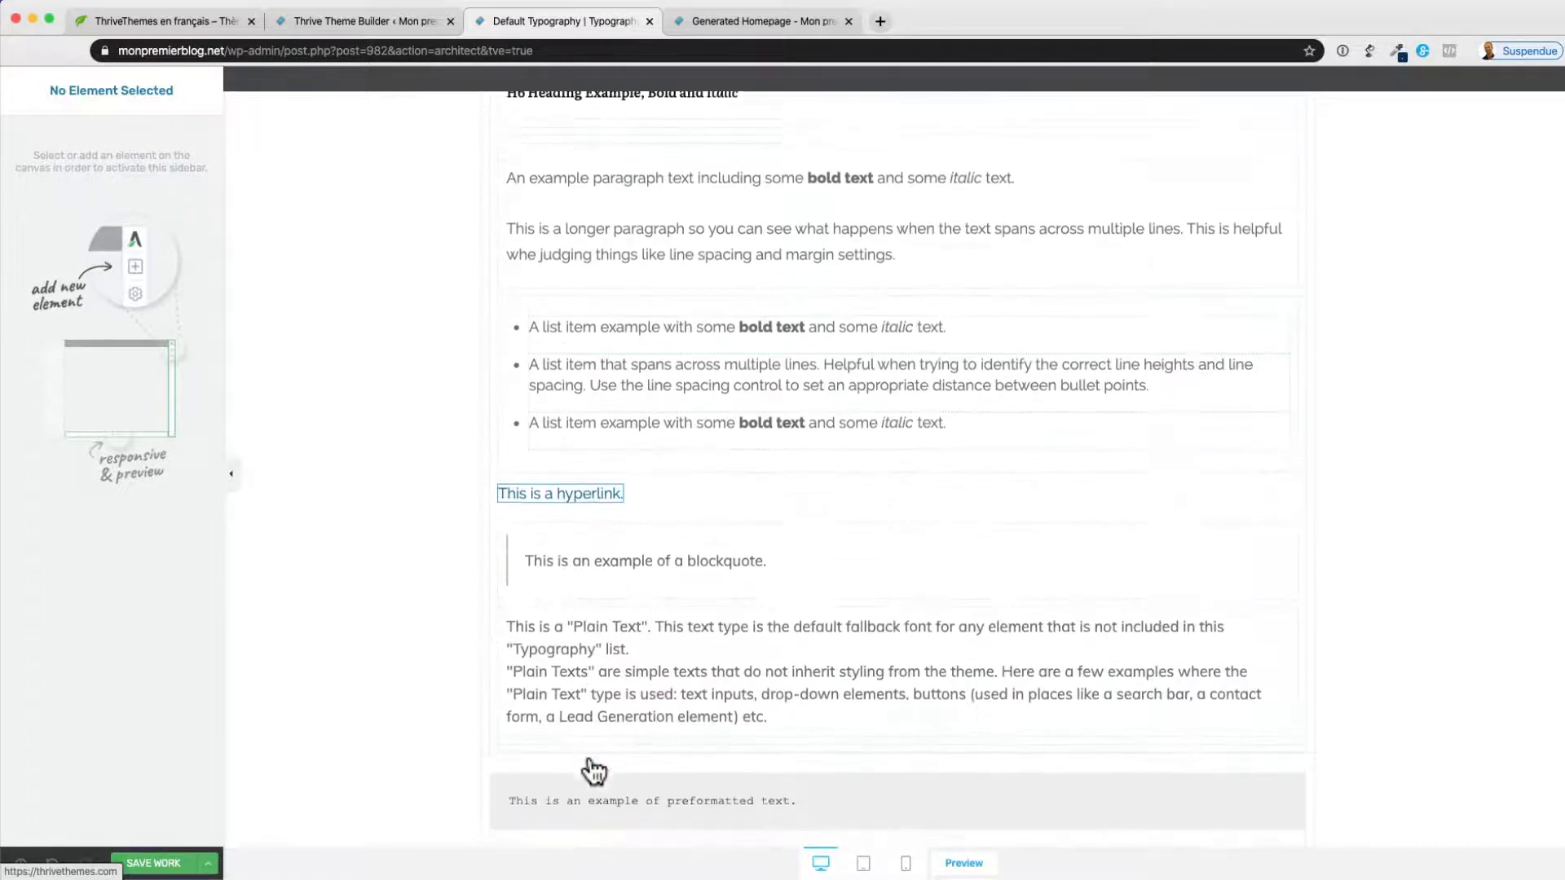
click(820, 512)
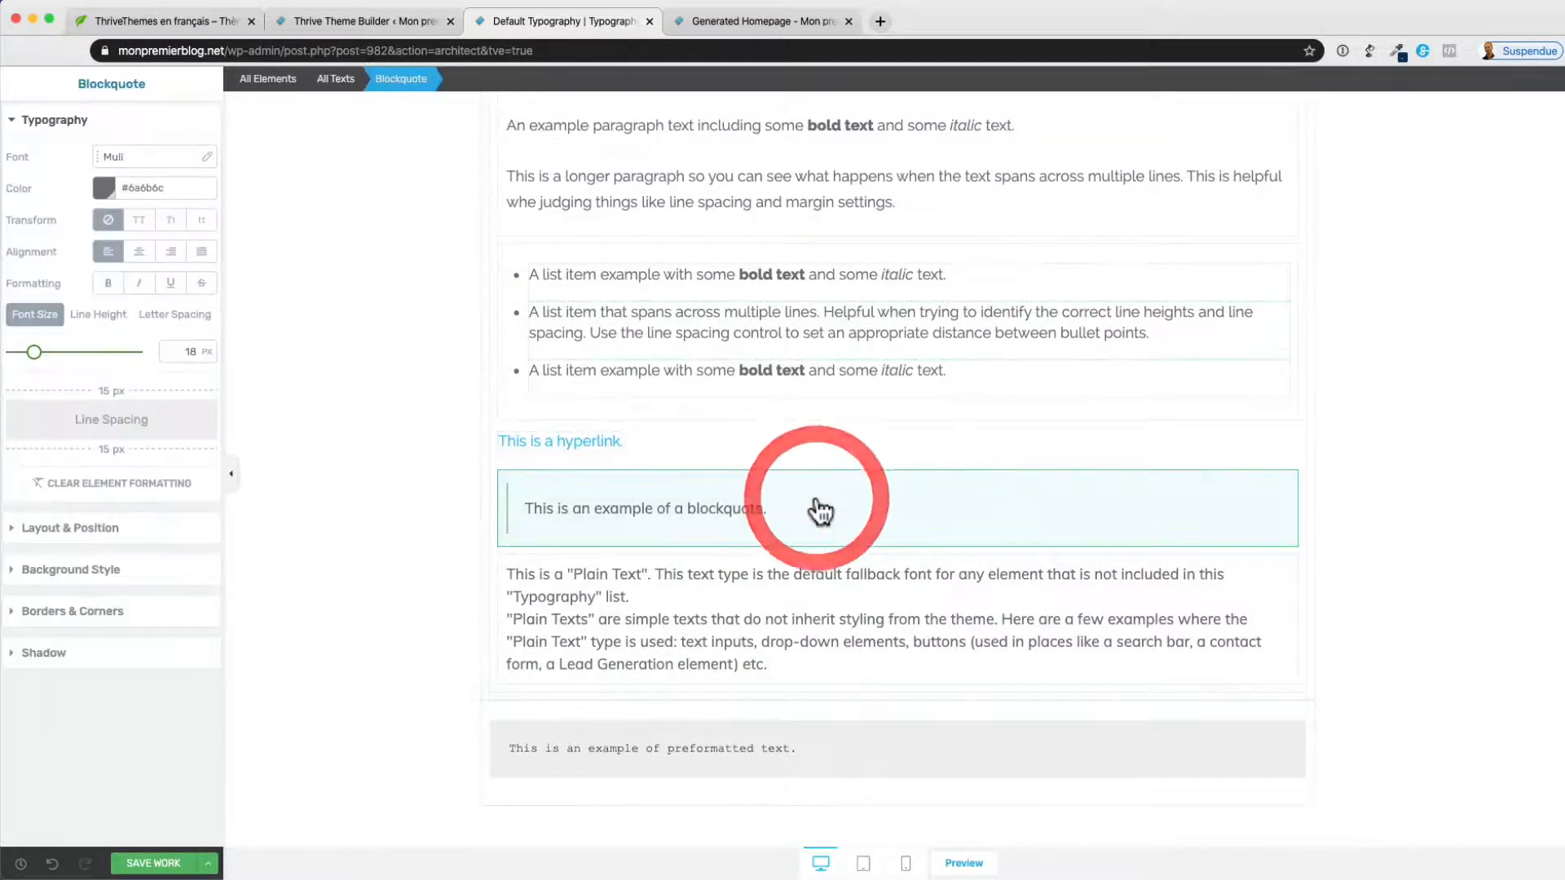
click(208, 158)
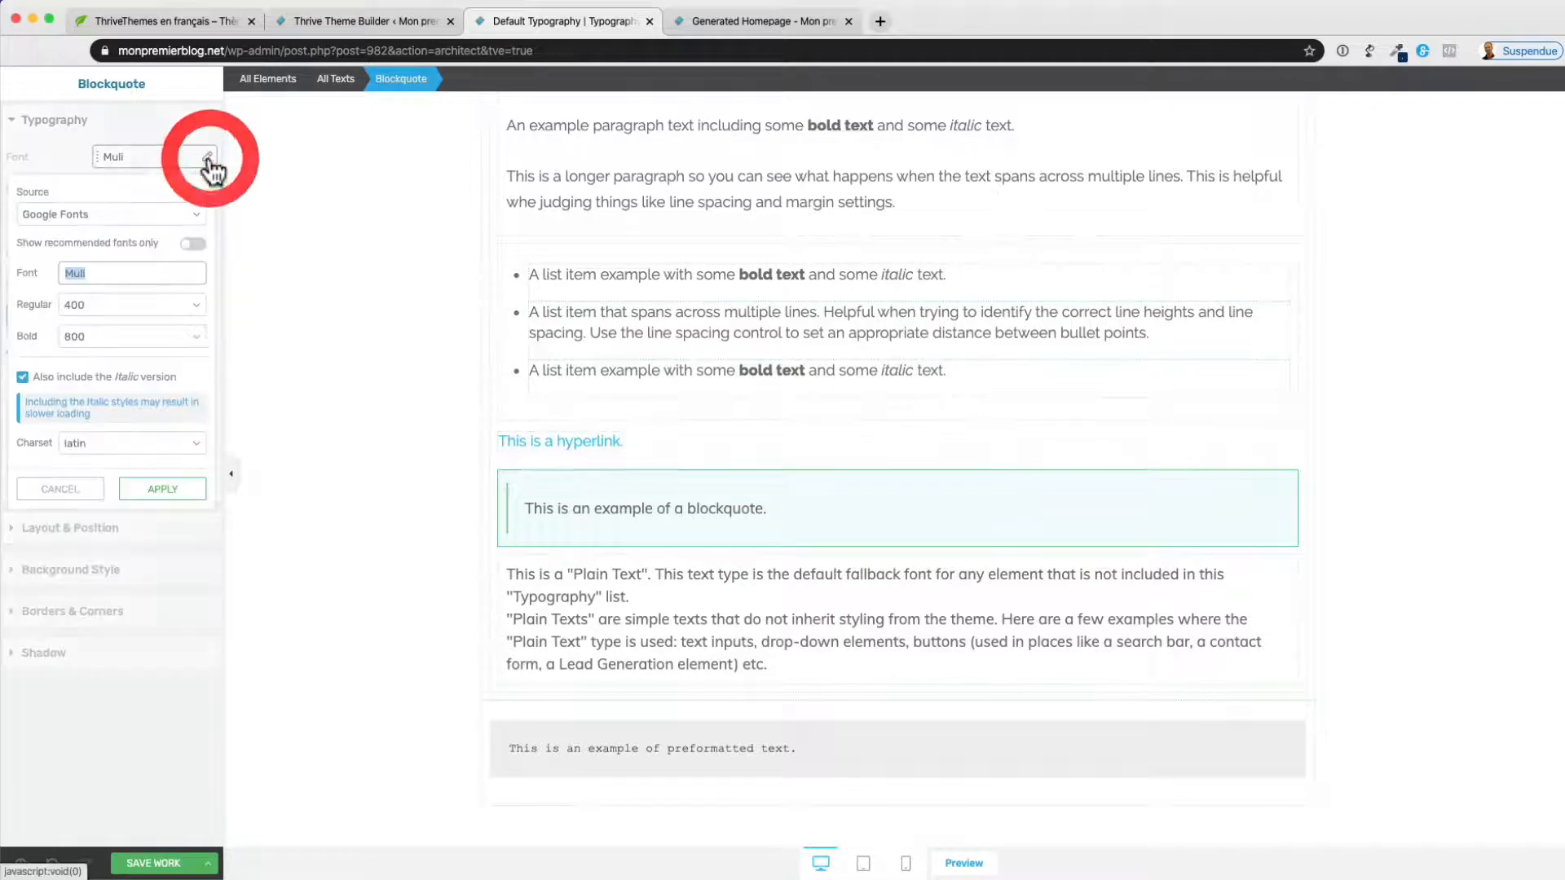
text(Raleway)
click(129, 297)
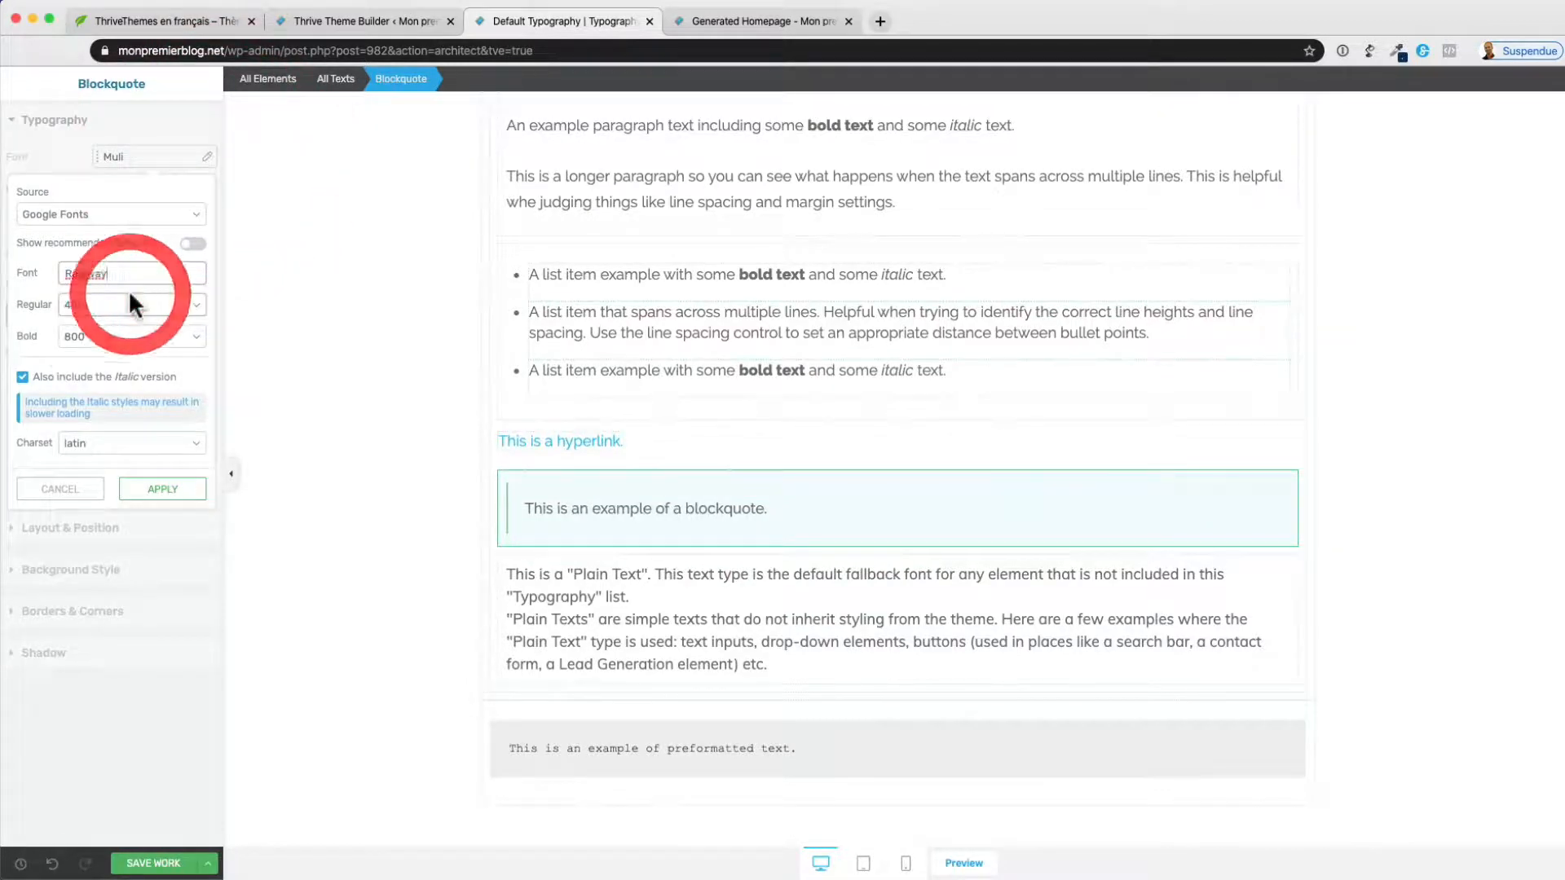
click(167, 489)
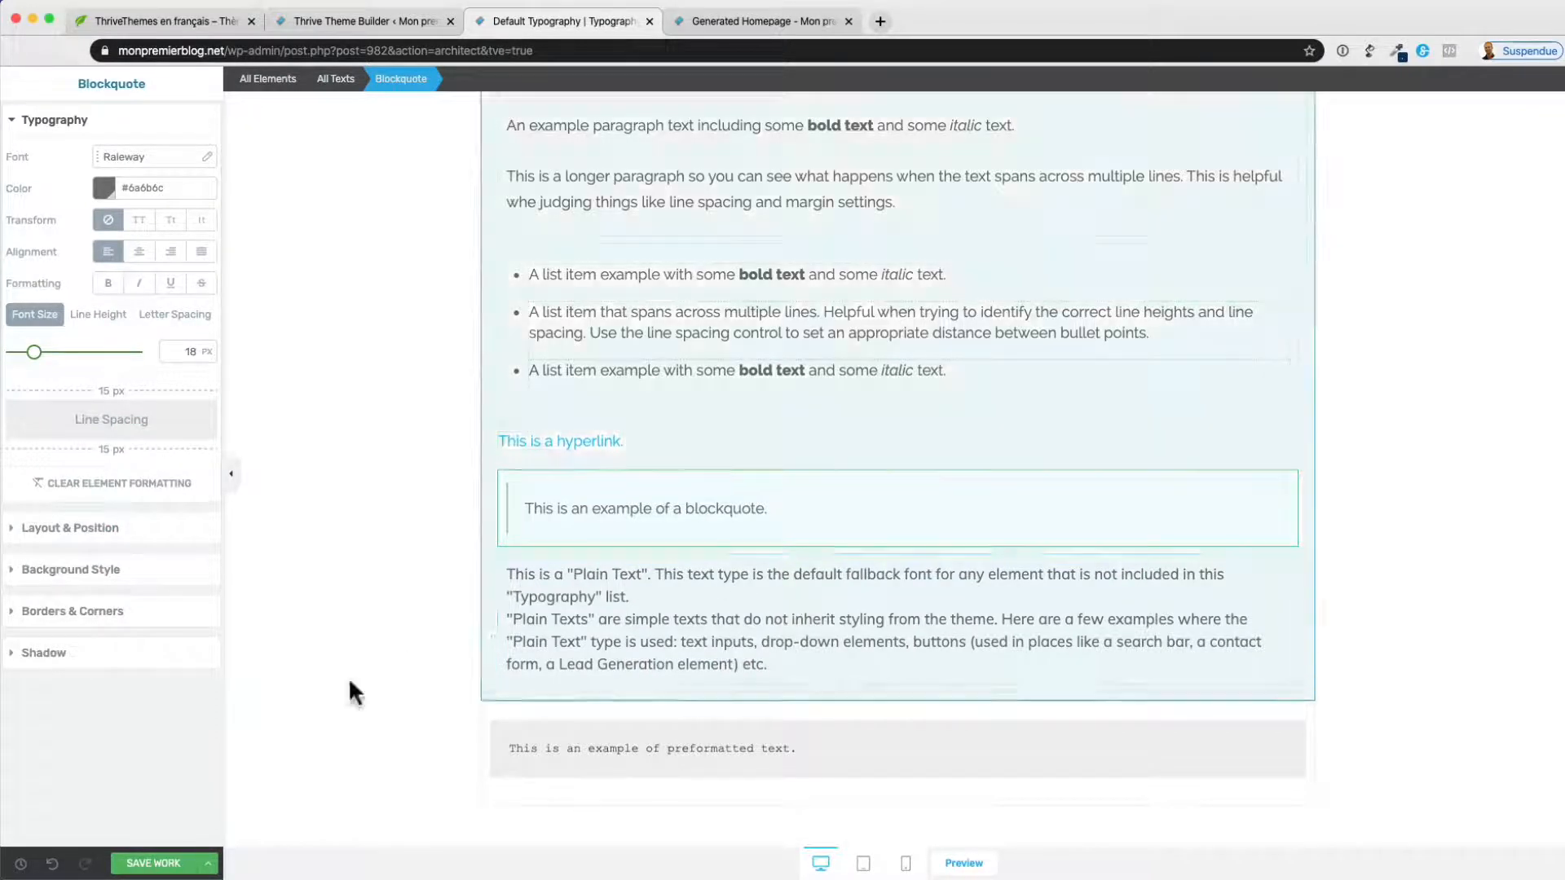
click(147, 864)
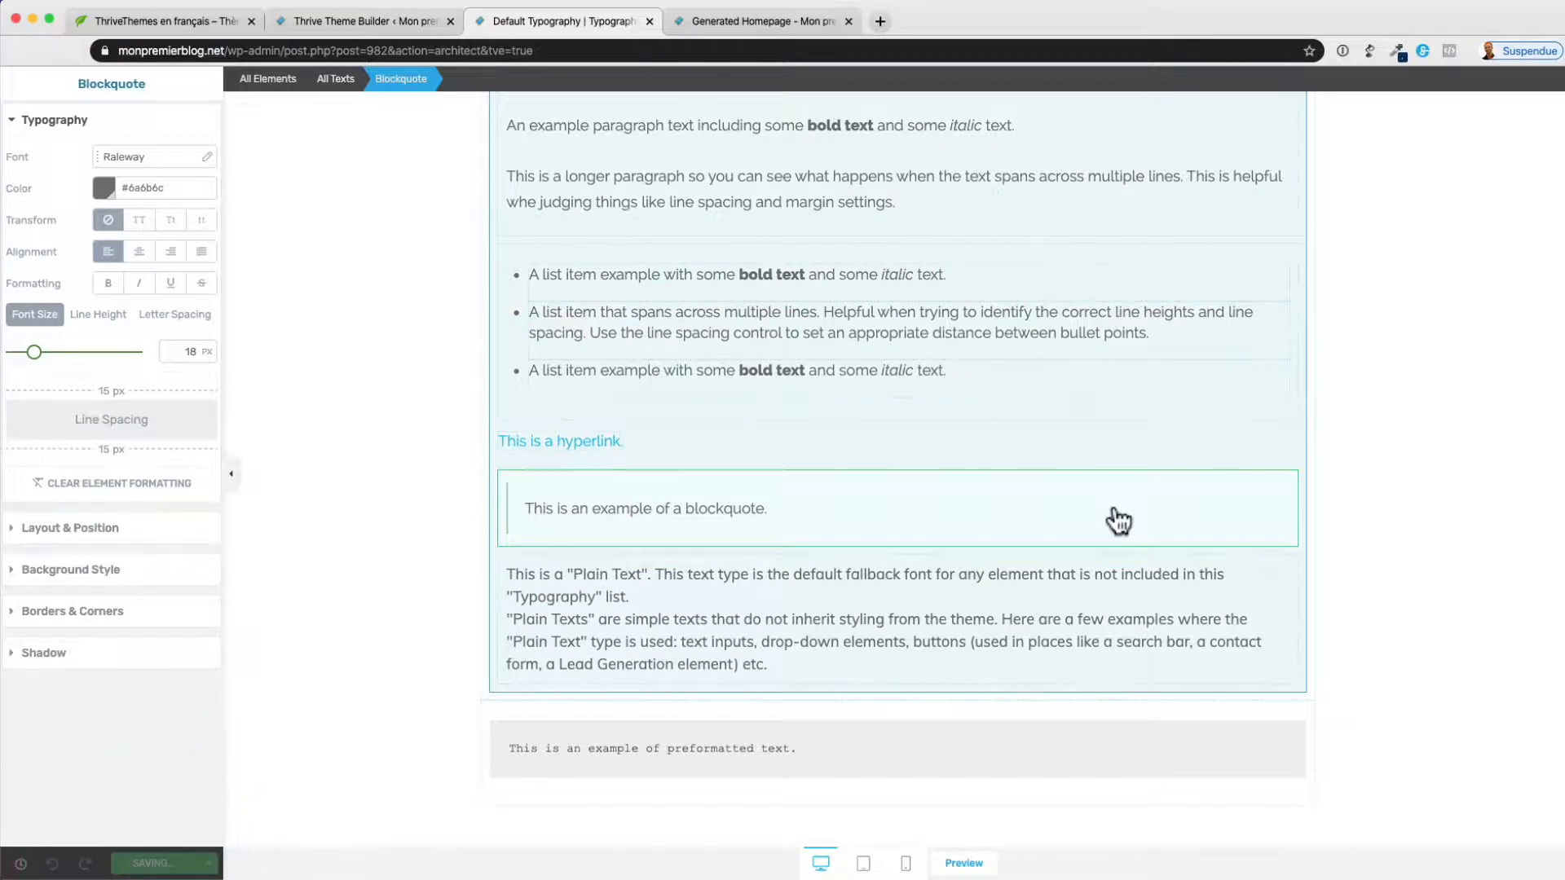
Reload the generated homepage, examine its colors and fonts down to the contact section, and return to the Theme Builder dashboard
scroll(1118, 520, up, 5)
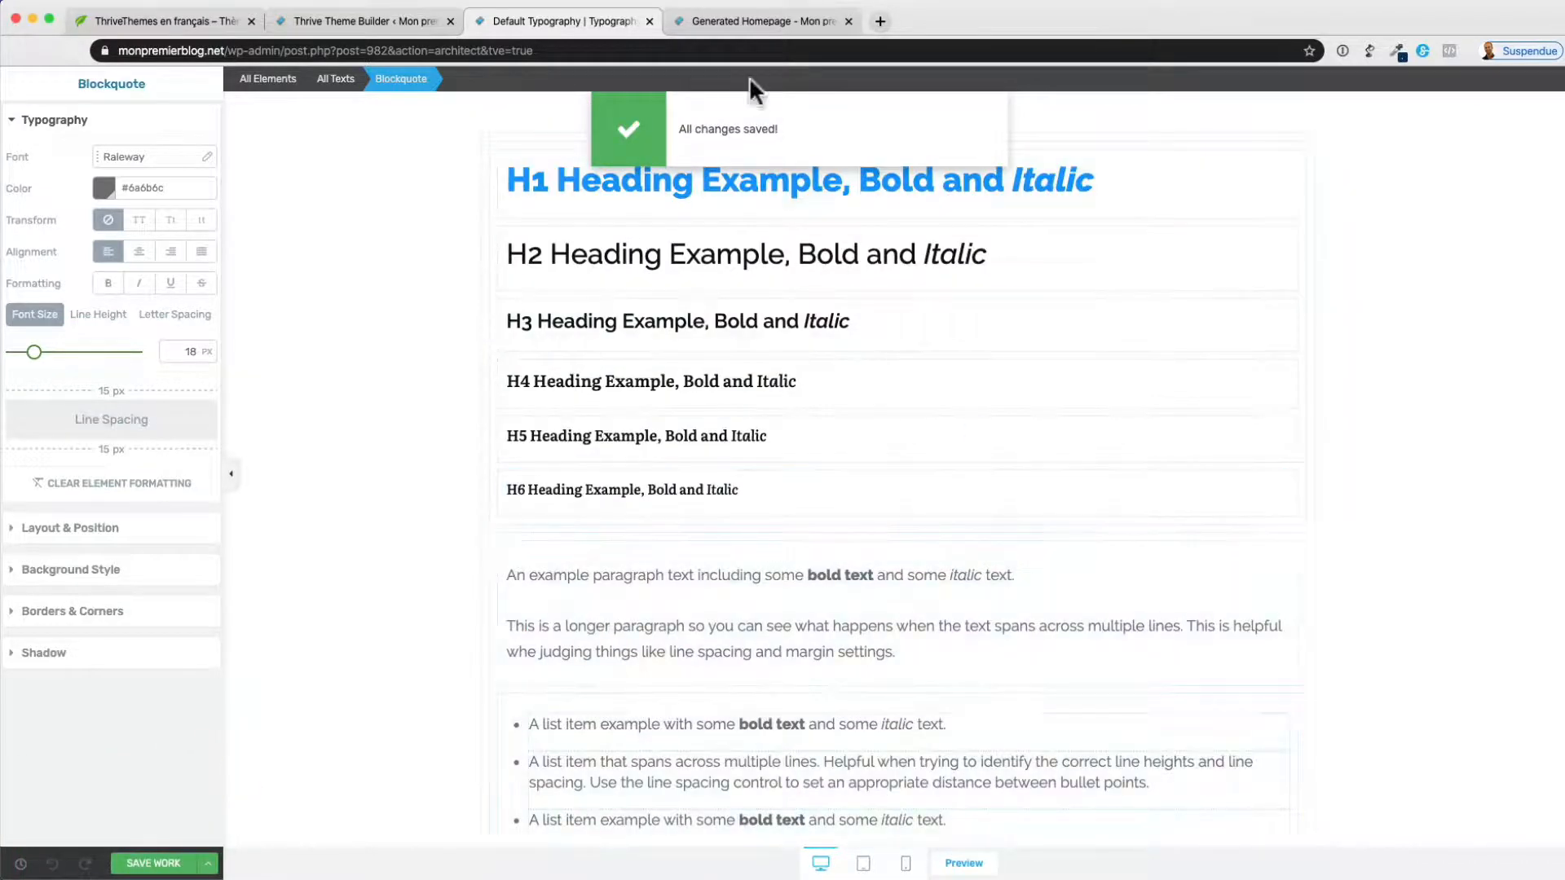
click(746, 22)
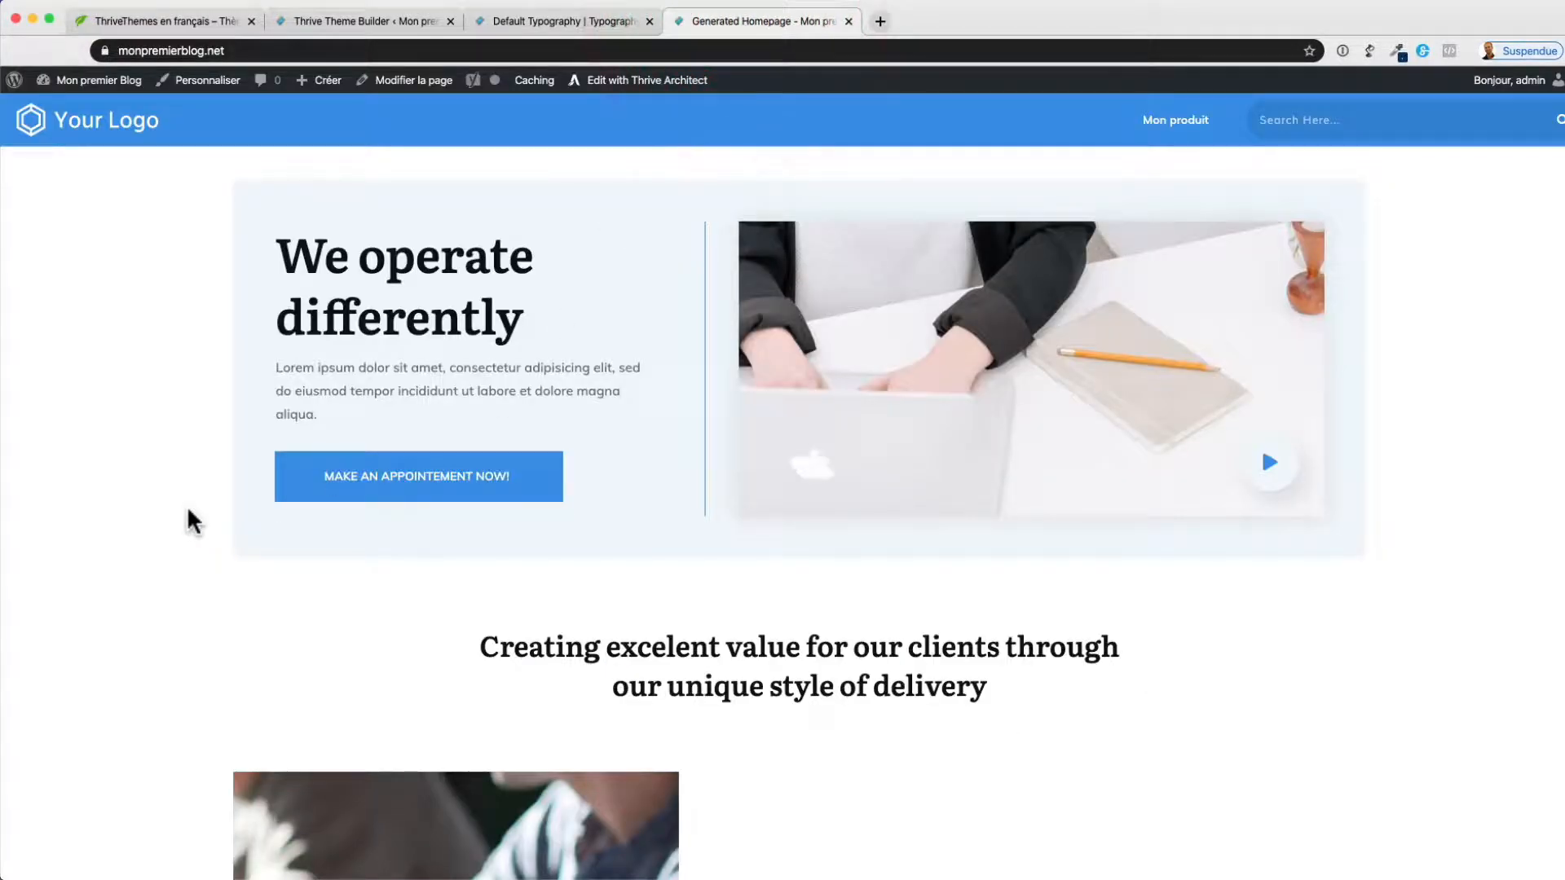
key(super+r)
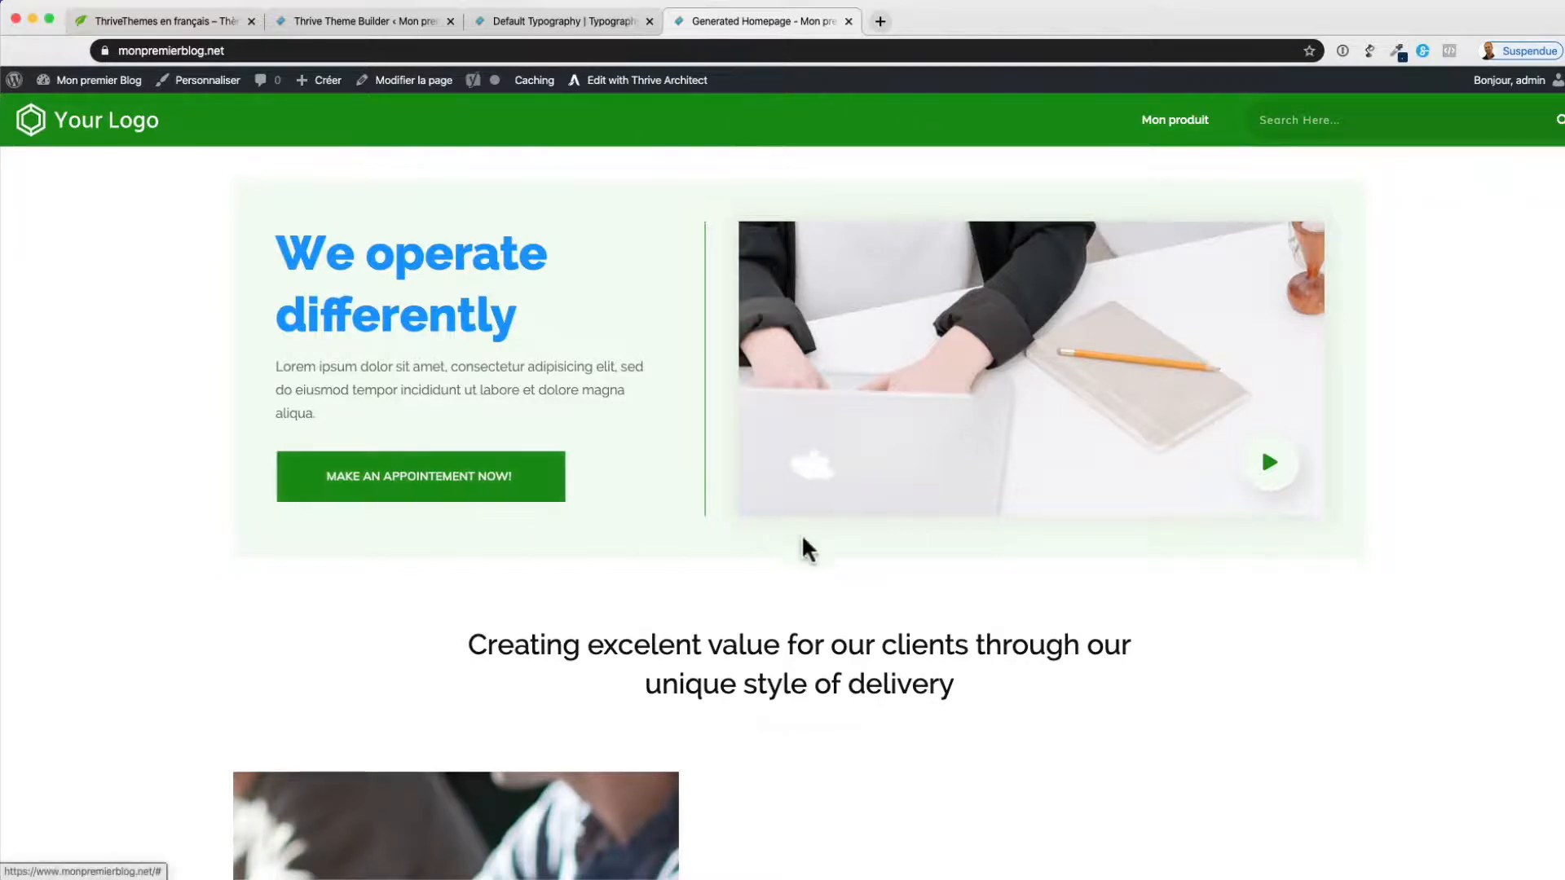
drag(286, 244, 465, 290)
click(465, 360)
scroll(909, 607, down, 9)
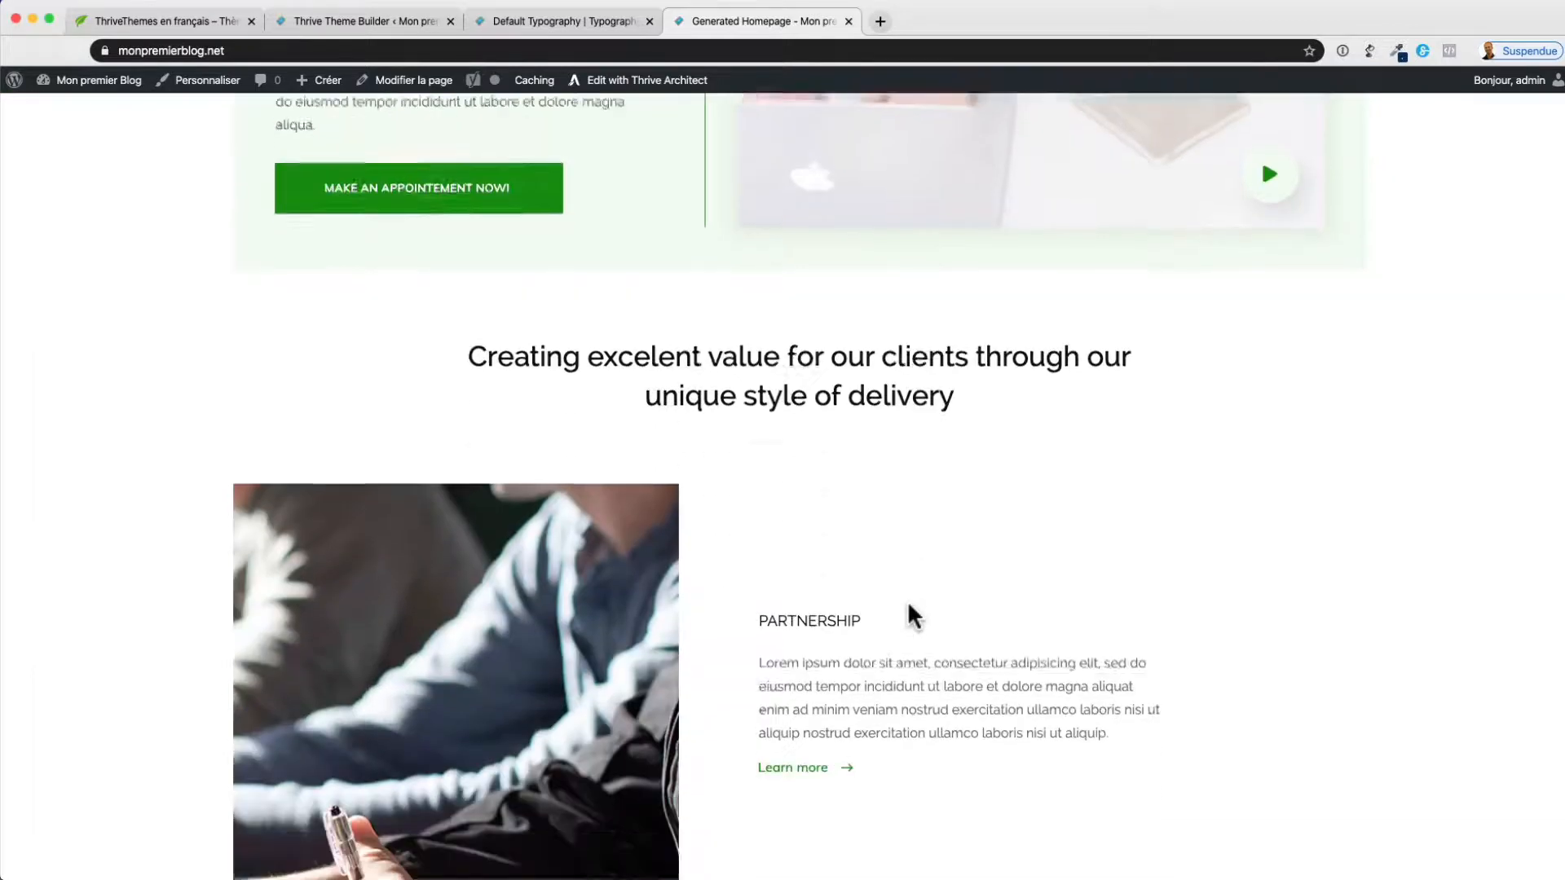
scroll(908, 605, down, 16)
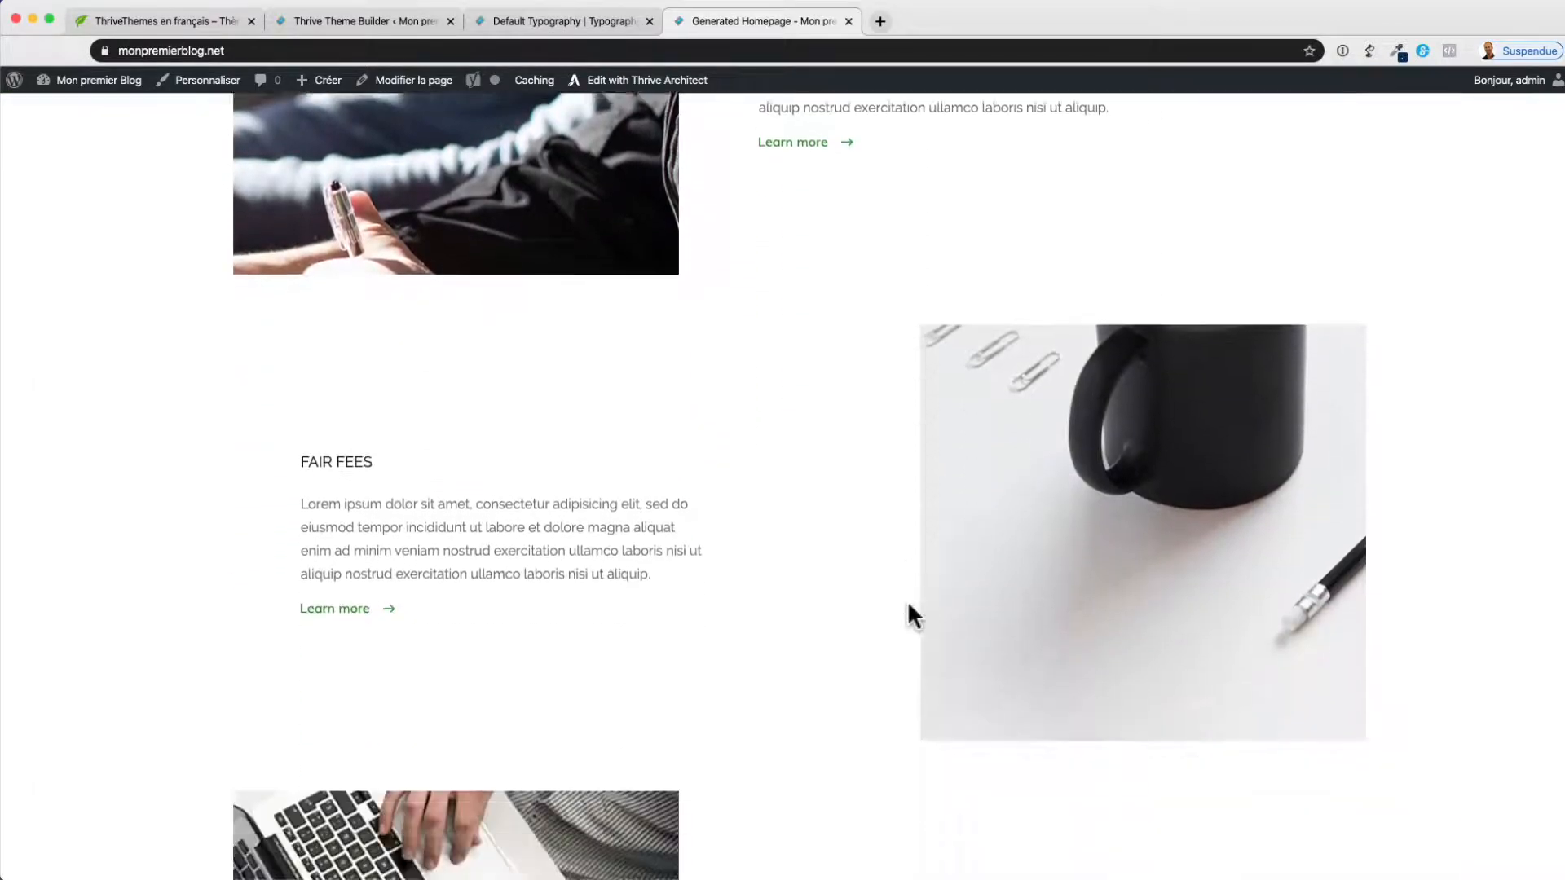
scroll(908, 605, down, 11)
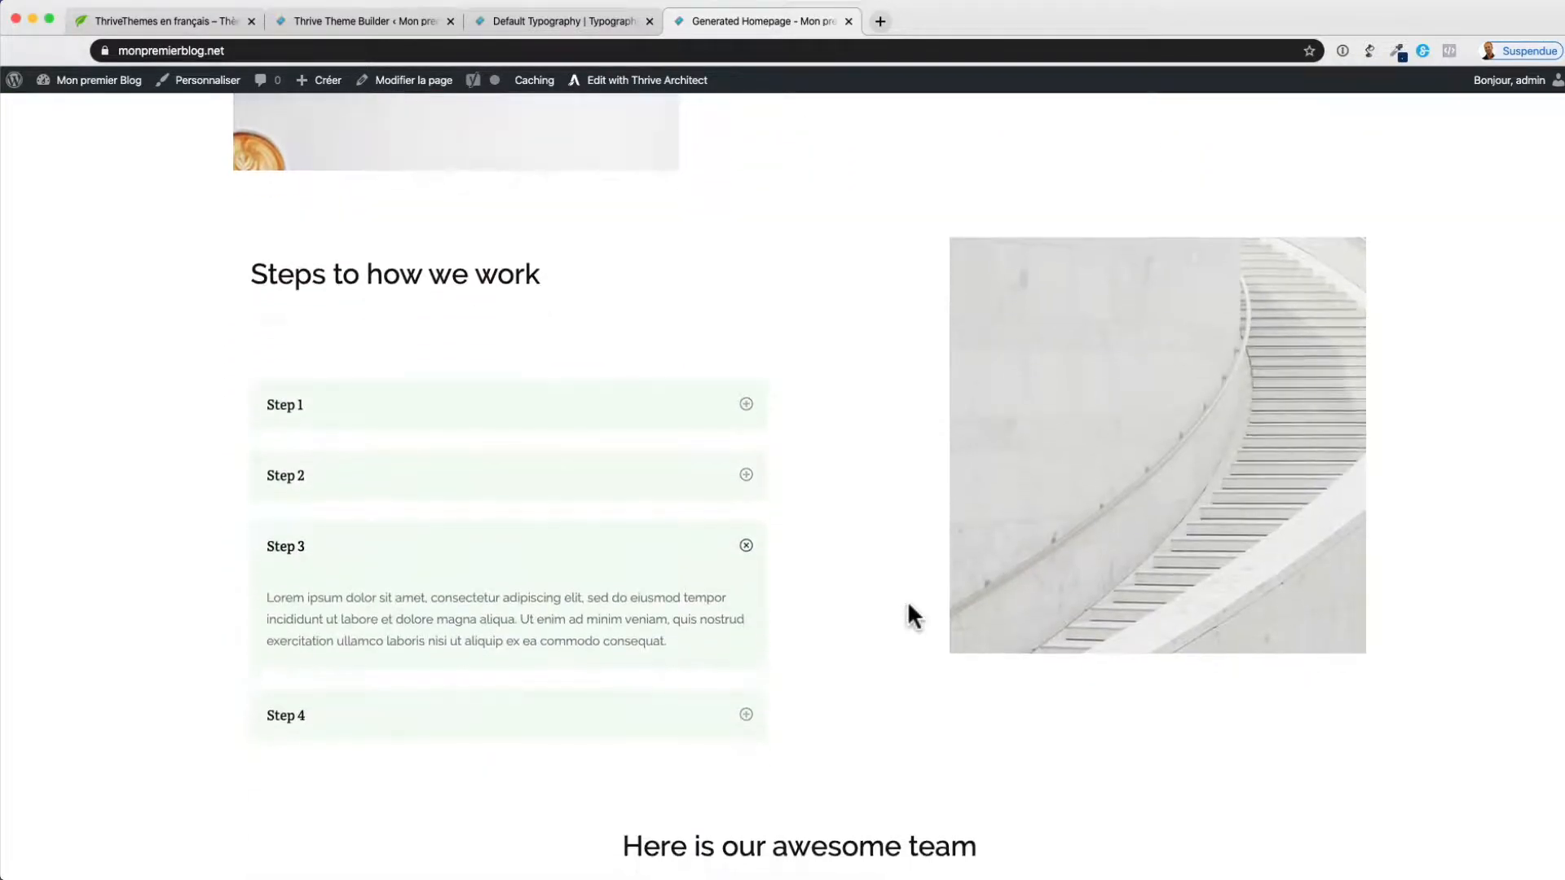
scroll(907, 600, down, 12)
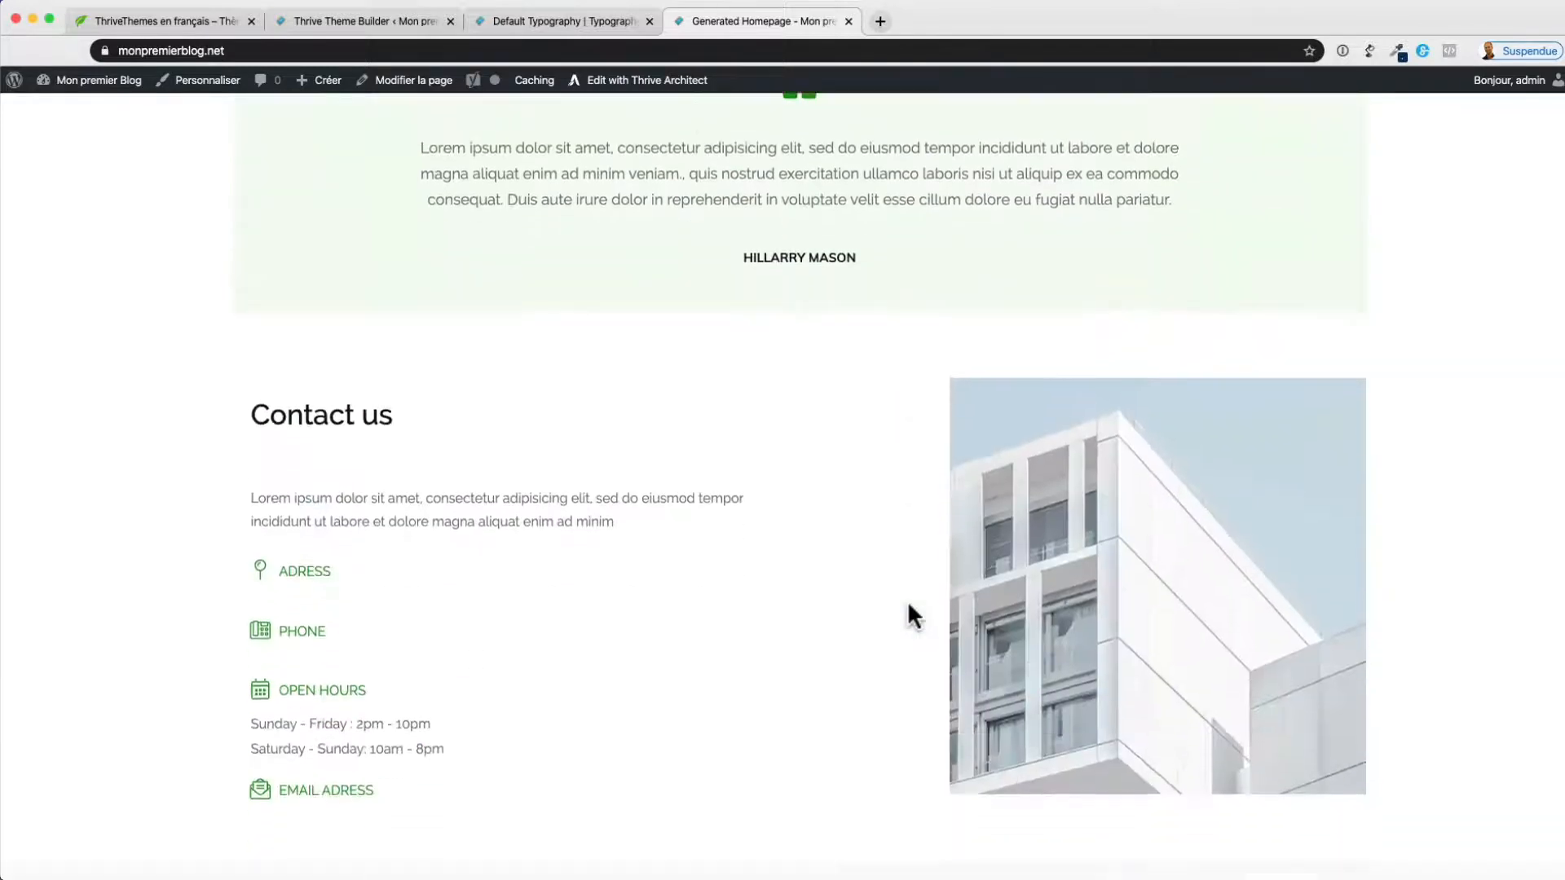
scroll(907, 599, up, 20)
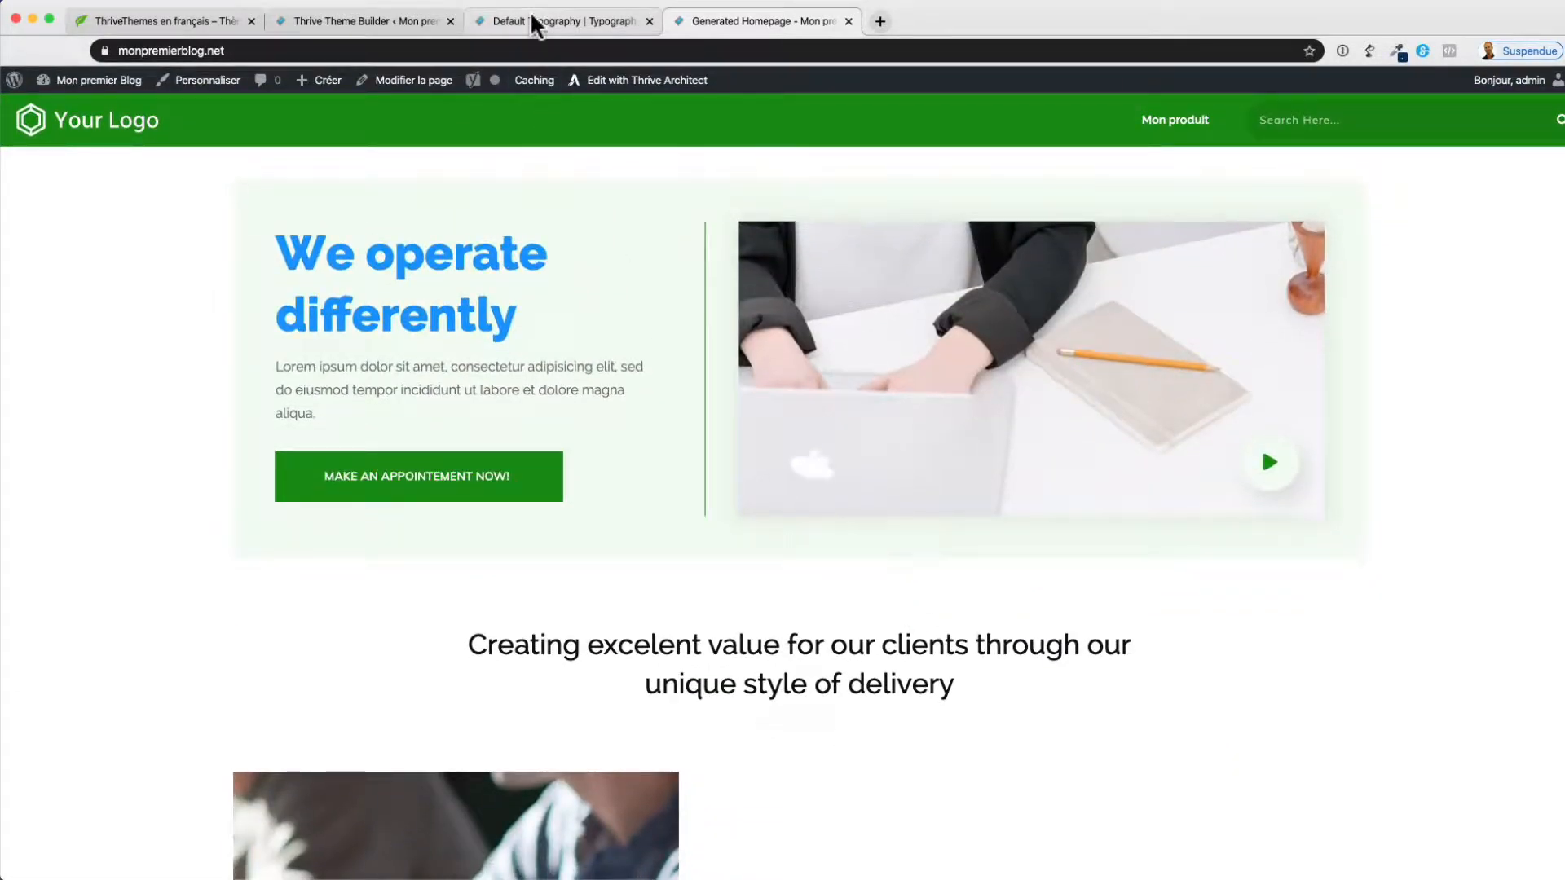
click(399, 374)
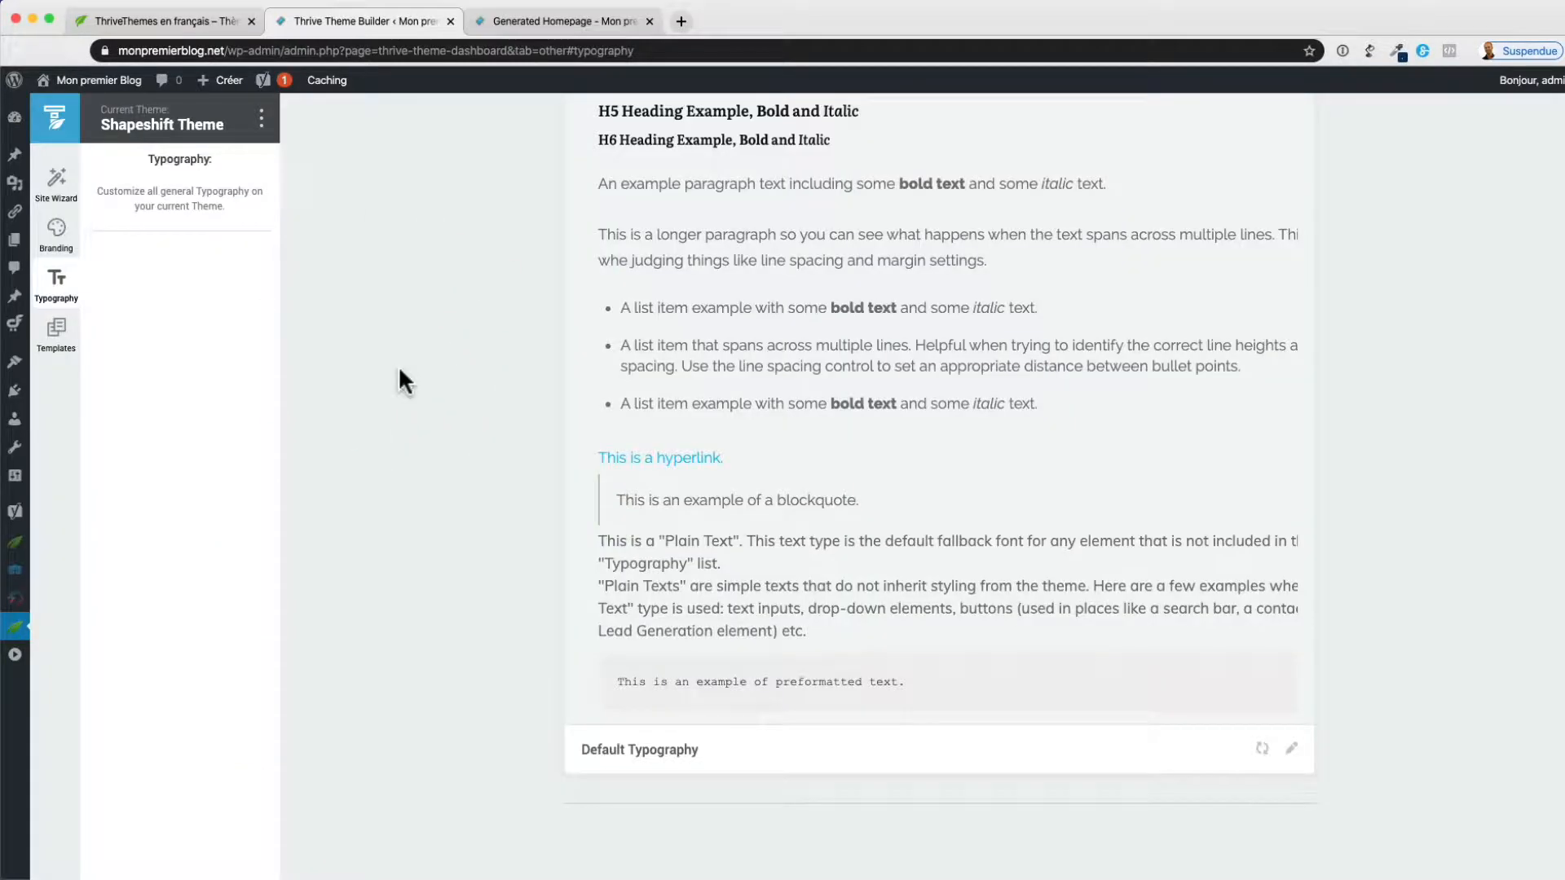